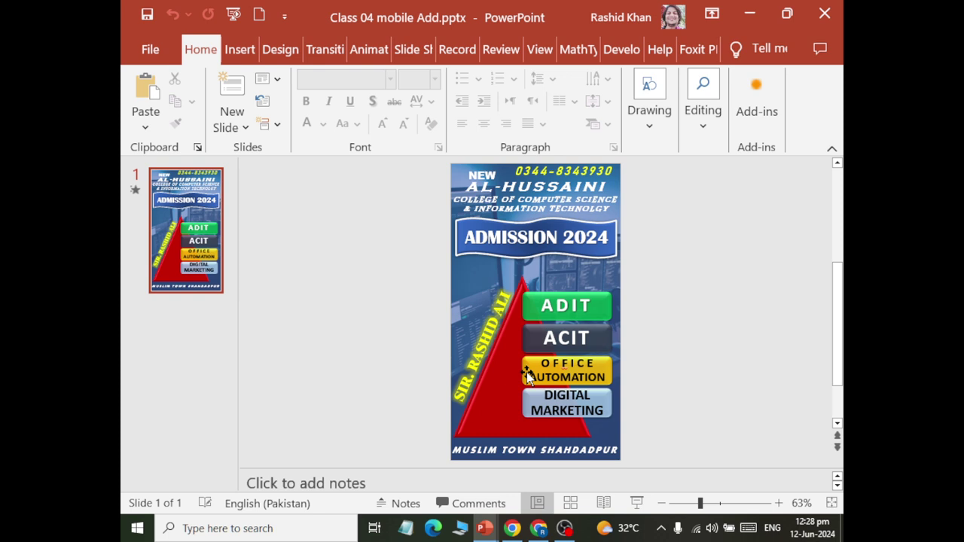
Step: Check the microphone meter in OBS and lower the Microphone Array recording level in the Windows sound settings
left_click(567, 527)
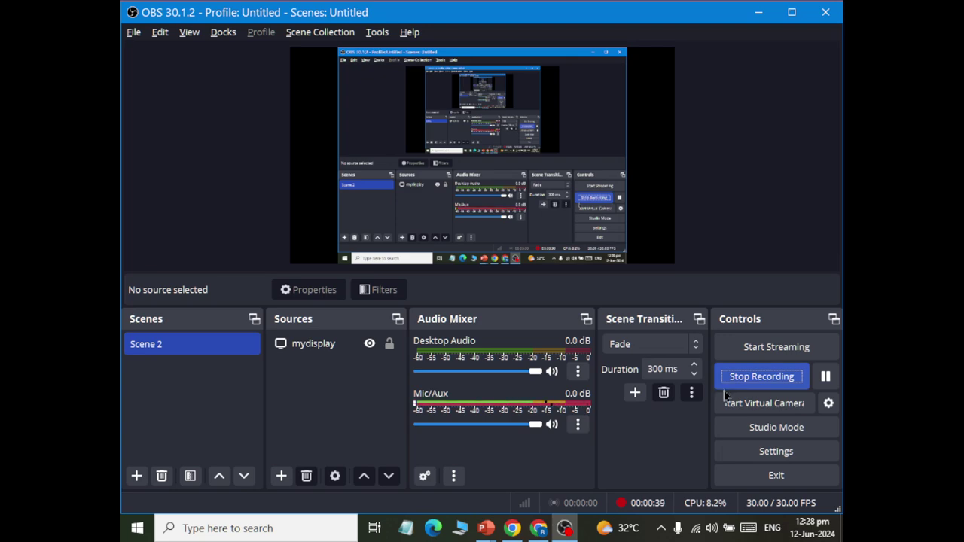
left_click(566, 530)
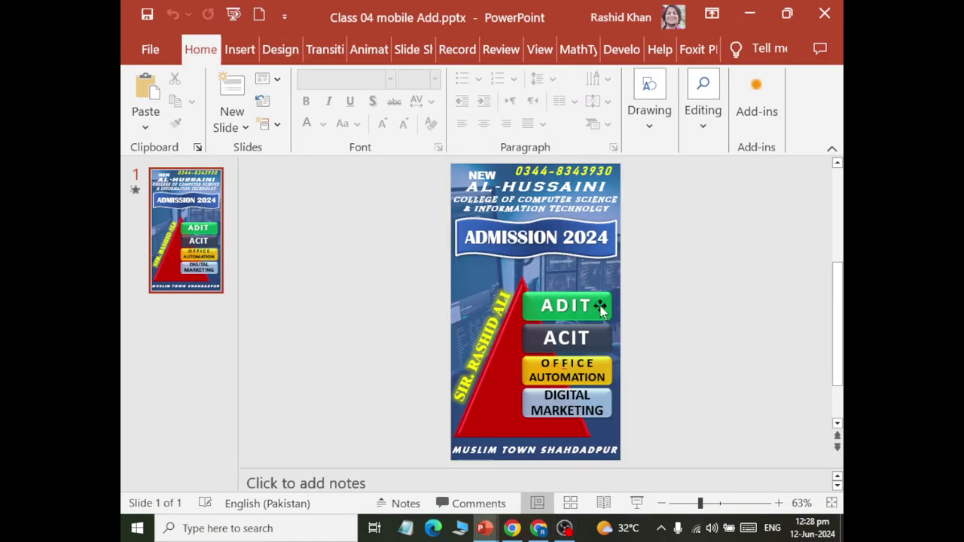
right_click(714, 529)
left_click(714, 482)
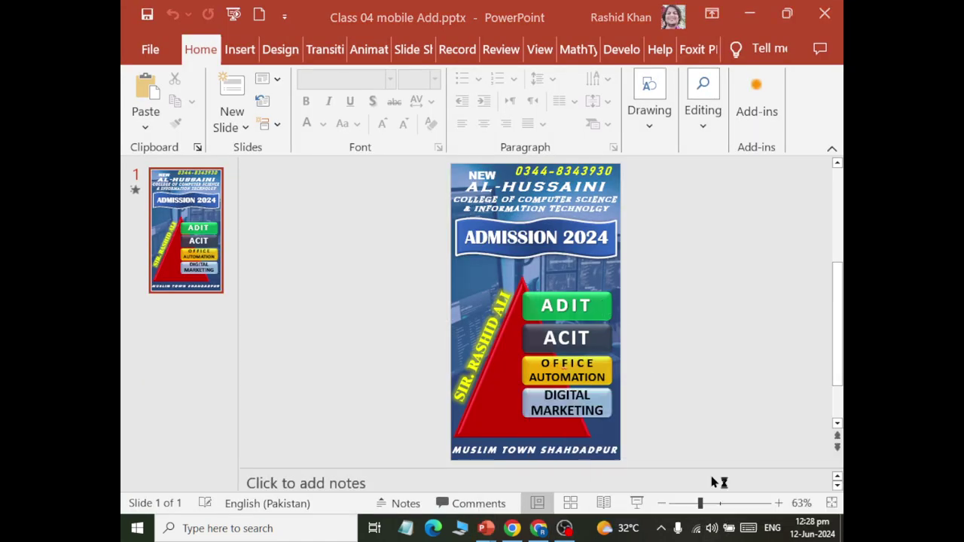
left_click(225, 58)
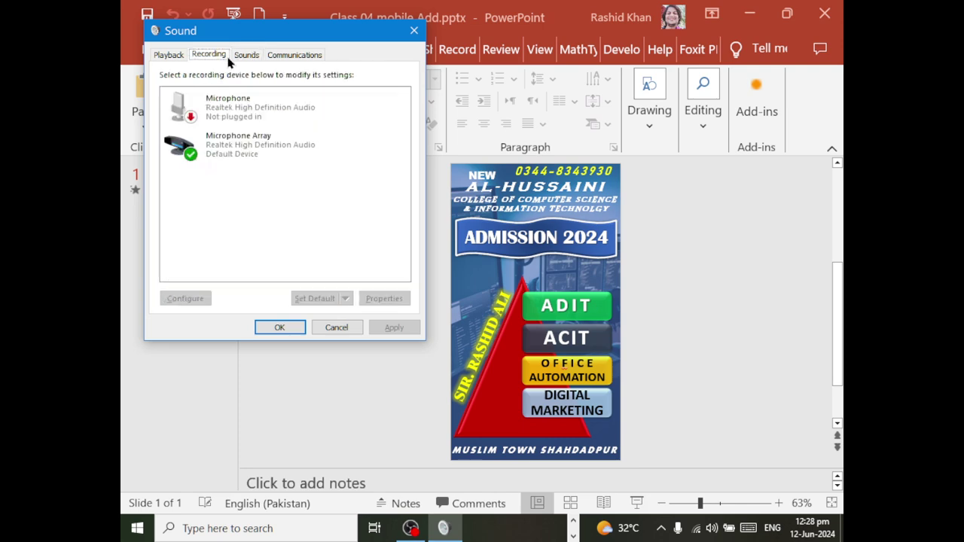
double_click(253, 147)
left_click(253, 109)
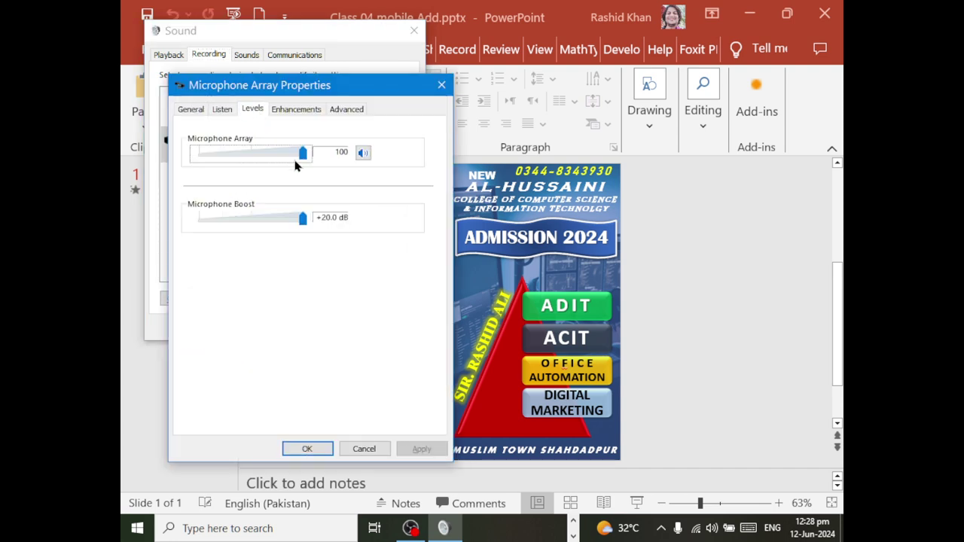
left_click_drag(302, 153, 273, 154)
left_click(310, 450)
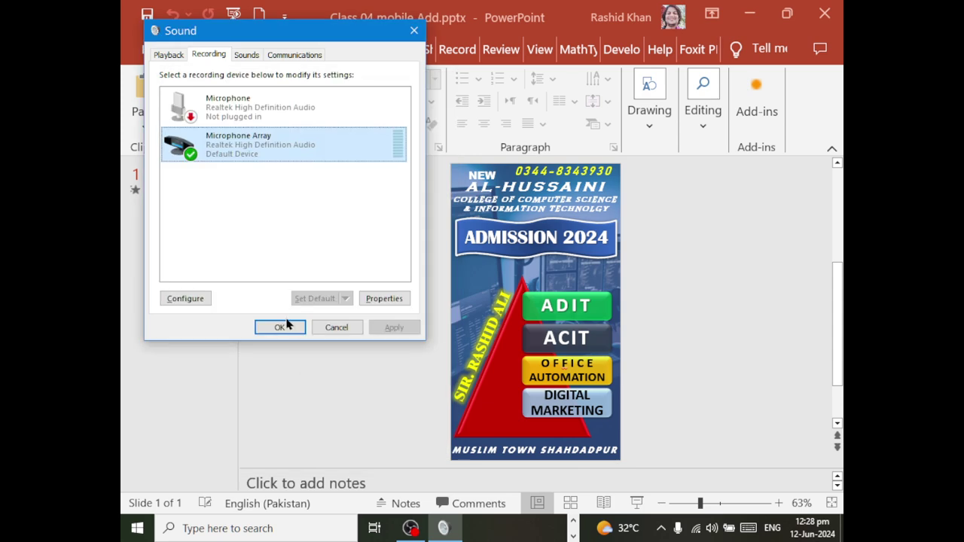
left_click(279, 327)
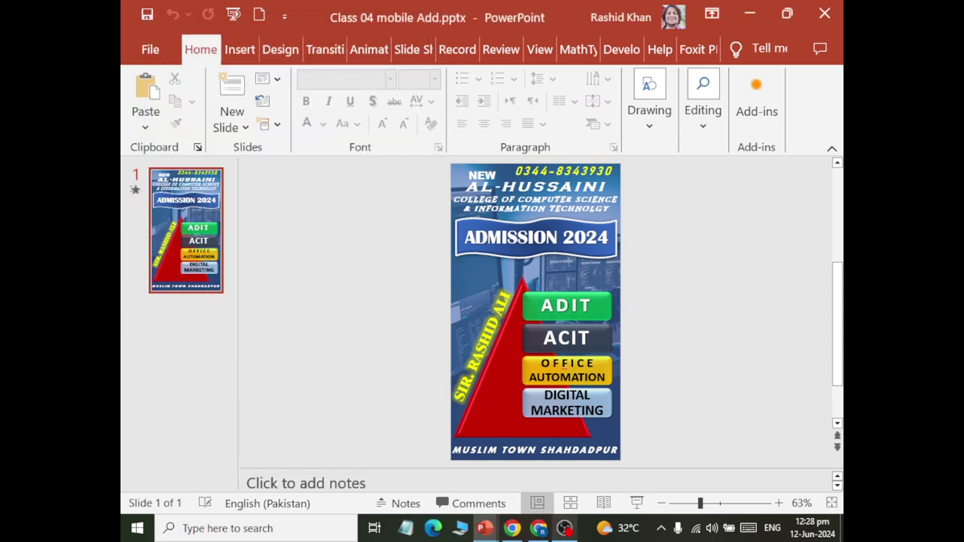
Step: Check the audio meters in OBS, raising the system volume to 100, and return to the PowerPoint presentation
left_click(565, 528)
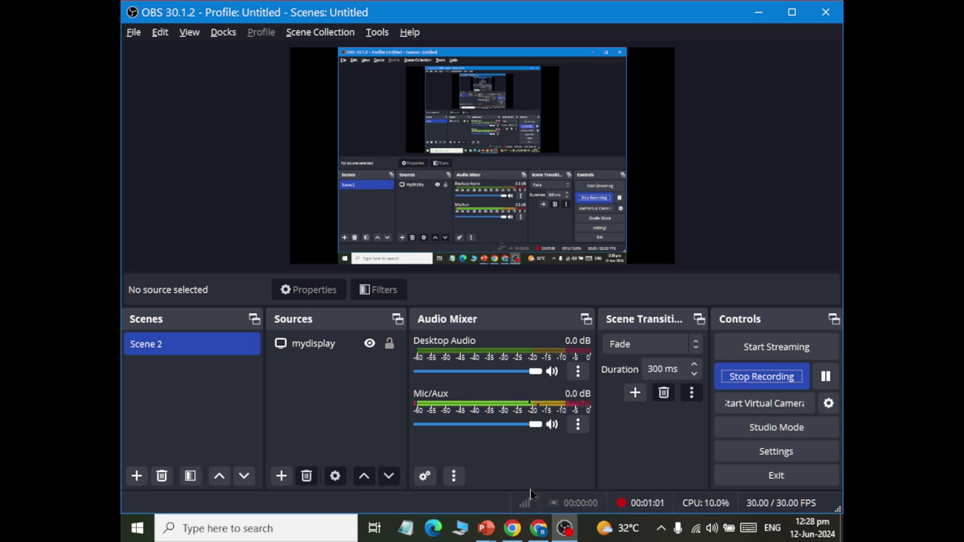
key("XF86AudioRaiseVolume")
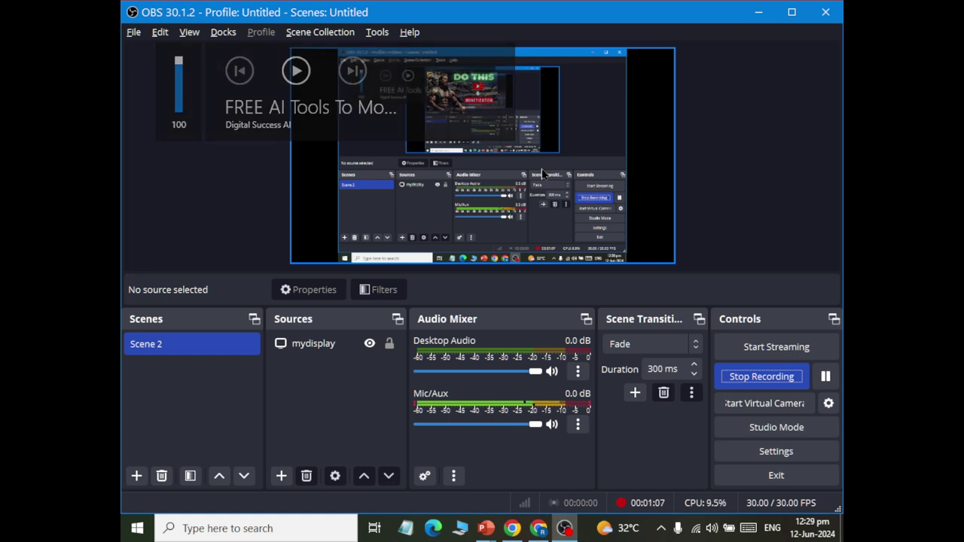
key("alt+Tab")
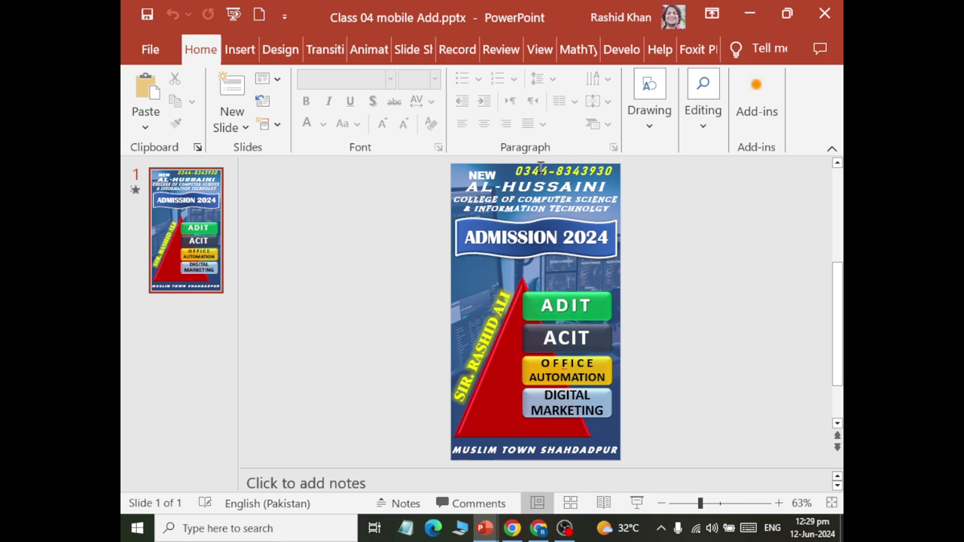
Step: Open the Music folder under This PC in File Explorer and browse to the end of its file list
key("super")
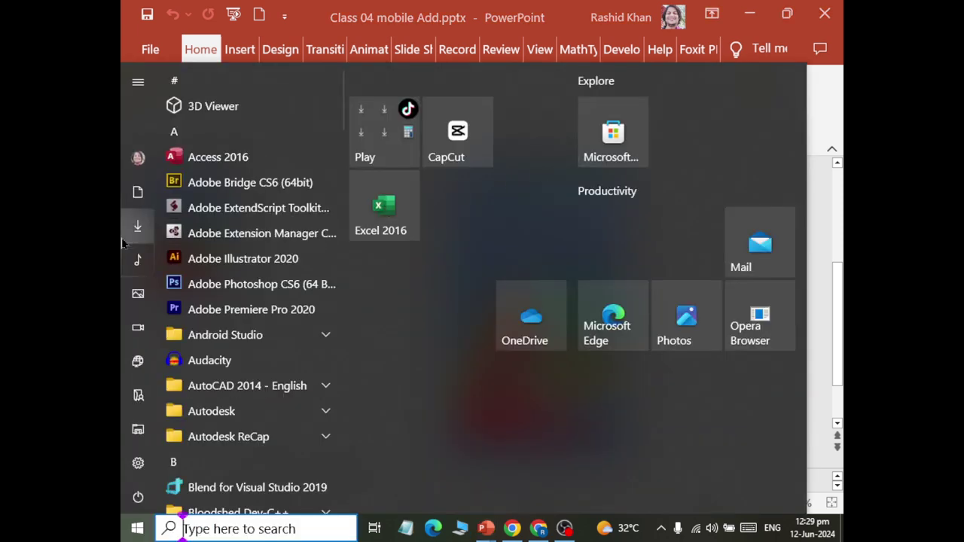
left_click(138, 206)
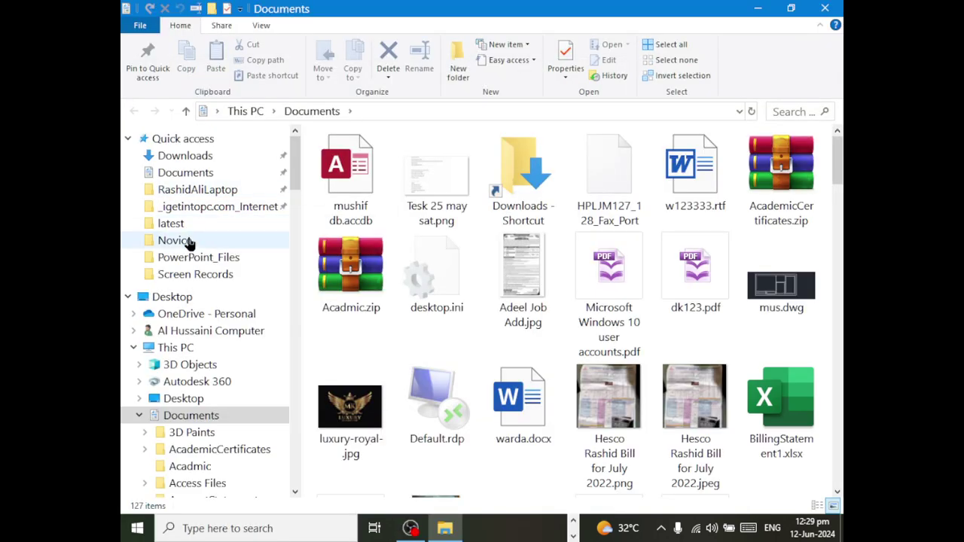
scroll(164, 278, "down", 2)
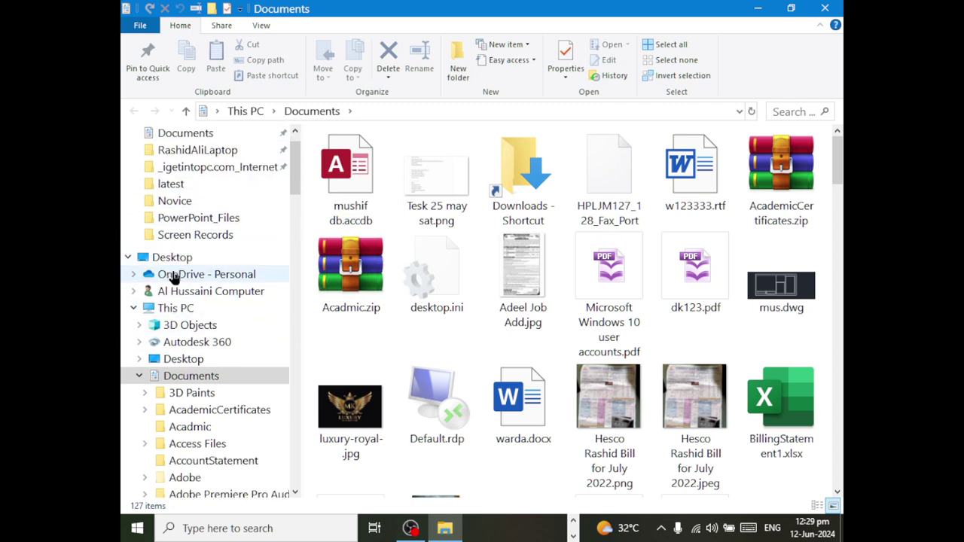
left_click(141, 346)
left_click(166, 376)
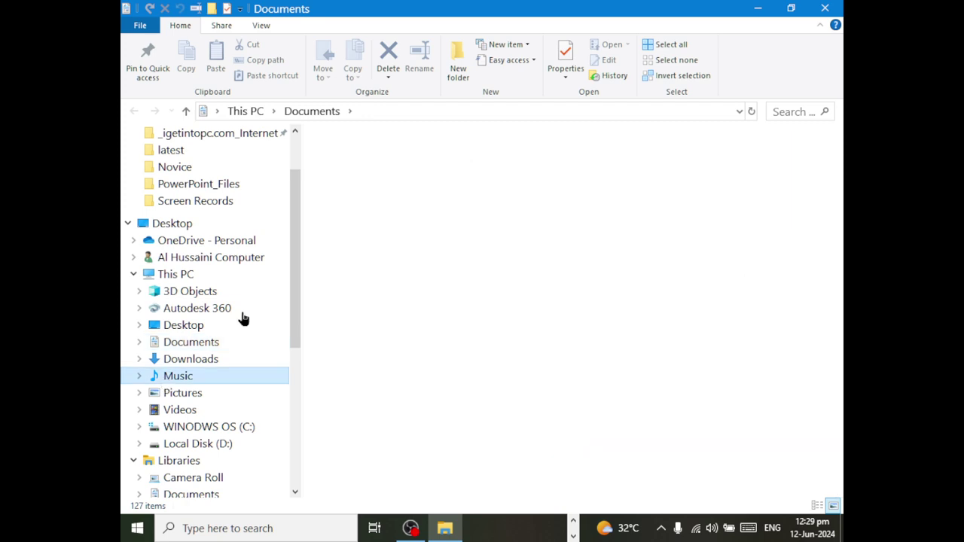
scroll(406, 345, "down", 4)
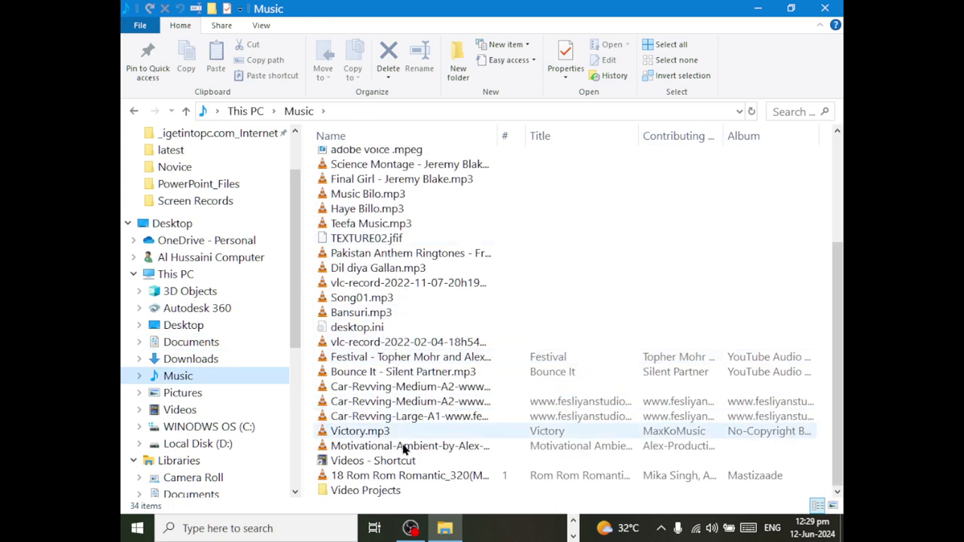
Step: Play 18 Rom Rom Romantic_320(MyMp3Song).mp3 in VLC, skip ahead to near its end and close the player
left_click(406, 481)
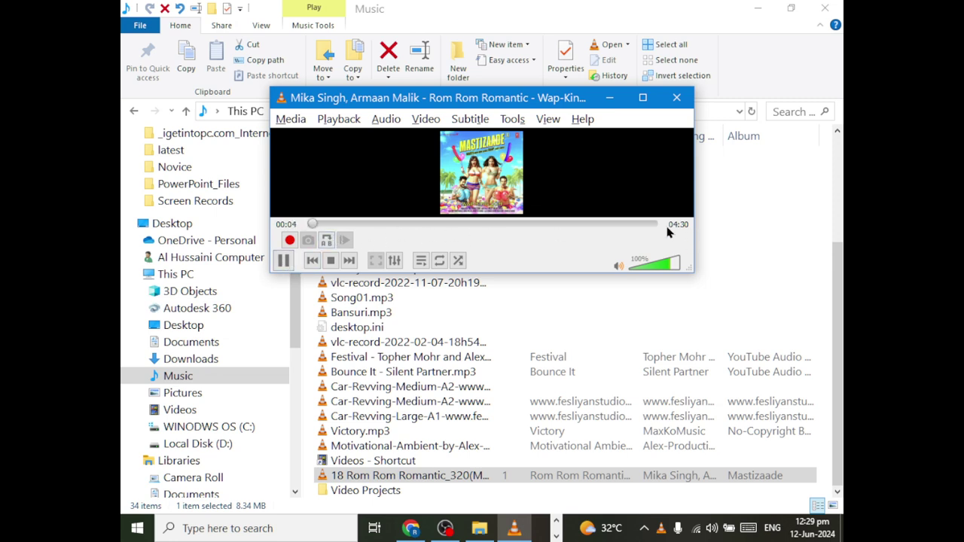
left_click_drag(309, 224, 629, 229)
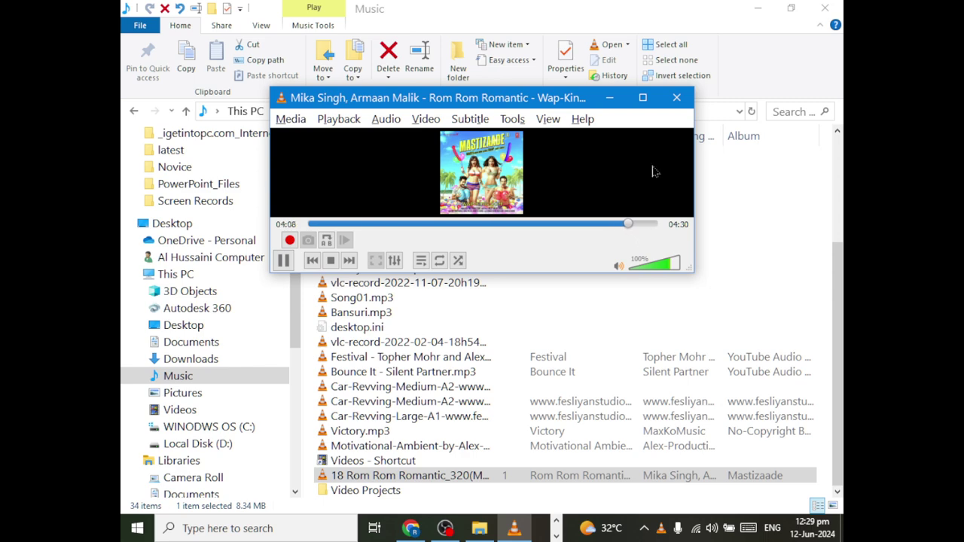
left_click(676, 97)
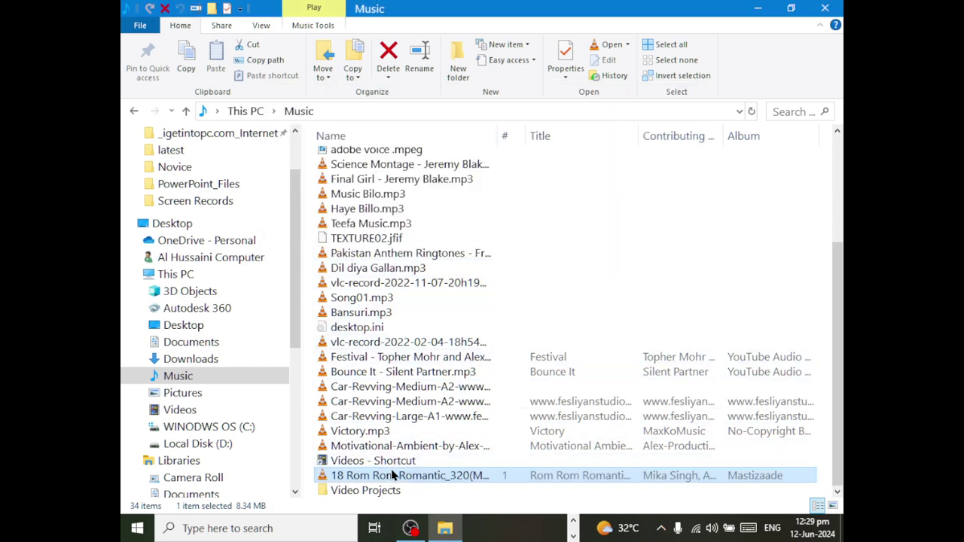
mouse_move(395, 478)
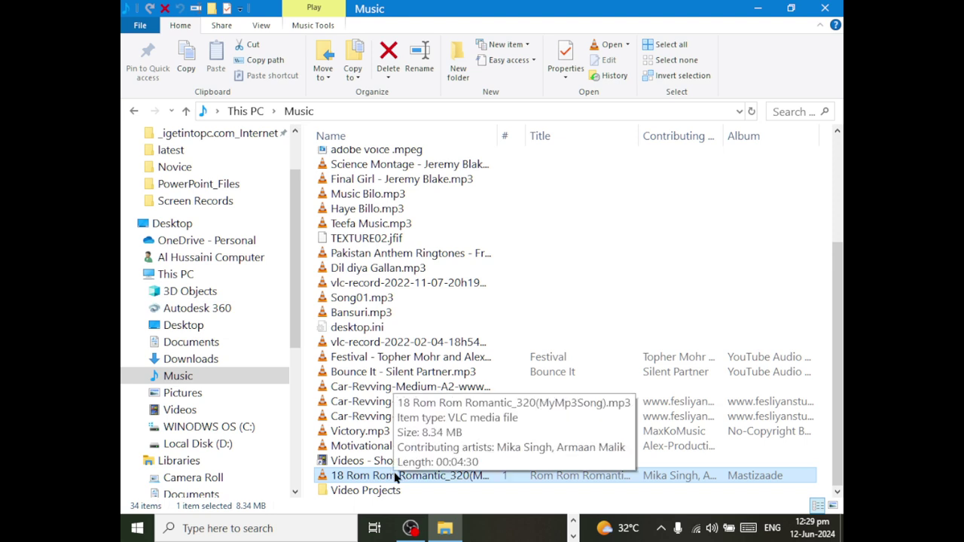
right_click(394, 476)
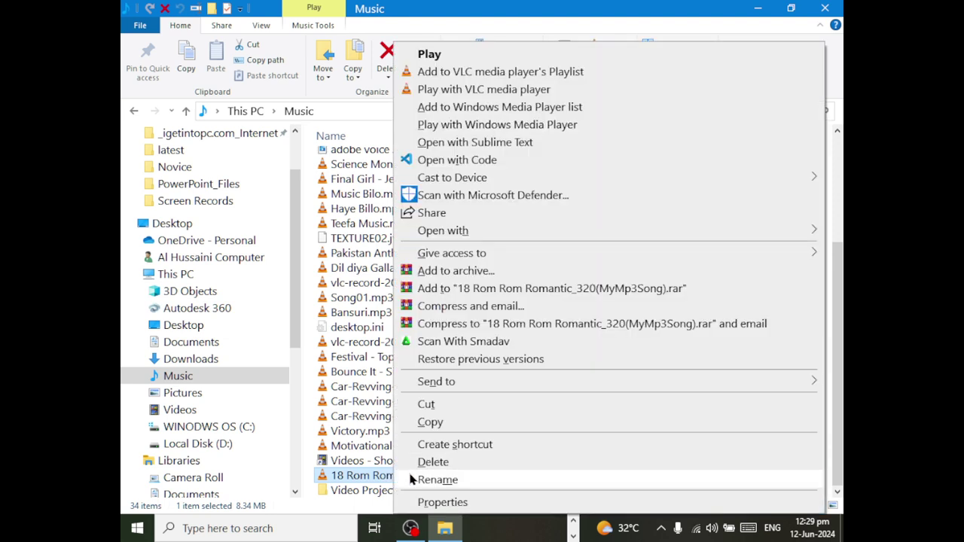
left_click(418, 479)
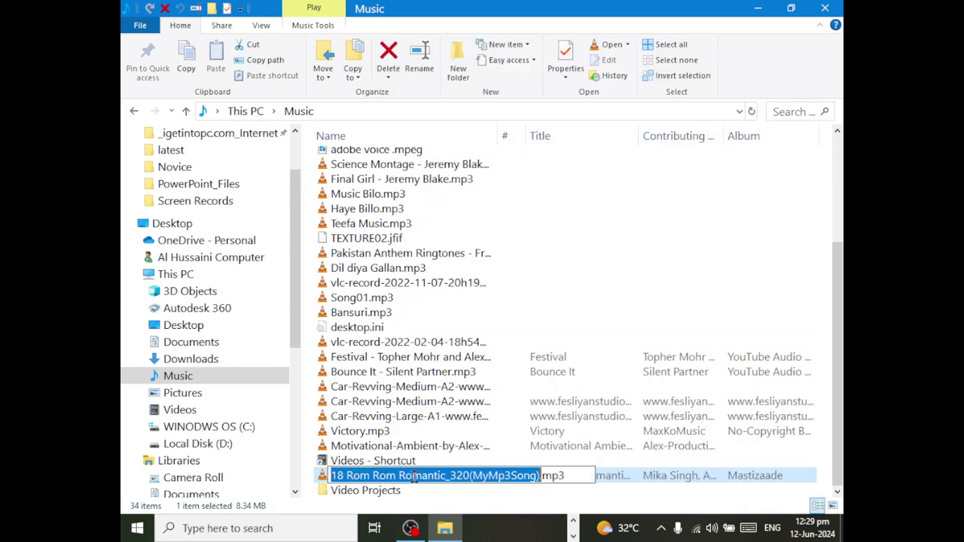
right_click(413, 482)
left_click(320, 480)
Step: View the properties of 18 Rom Rom Romantic_320(MyMp3Song).mp3, highlight its file type and close the dialog unchanged
right_click(331, 476)
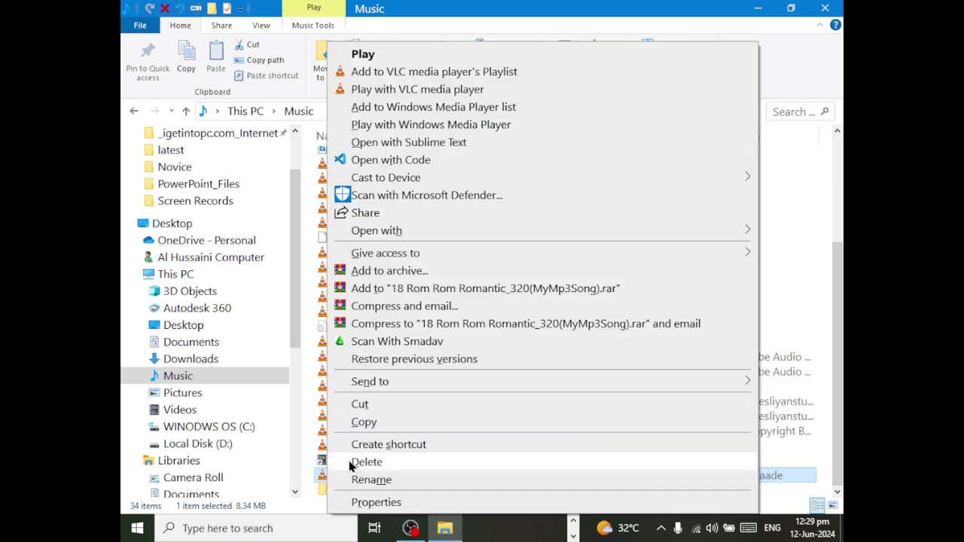
left_click(376, 503)
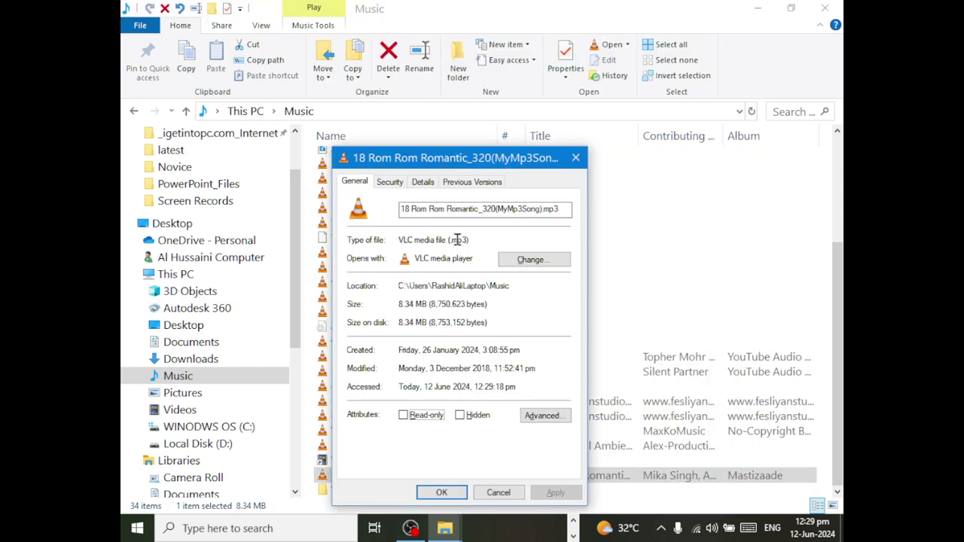
left_click_drag(470, 241, 382, 243)
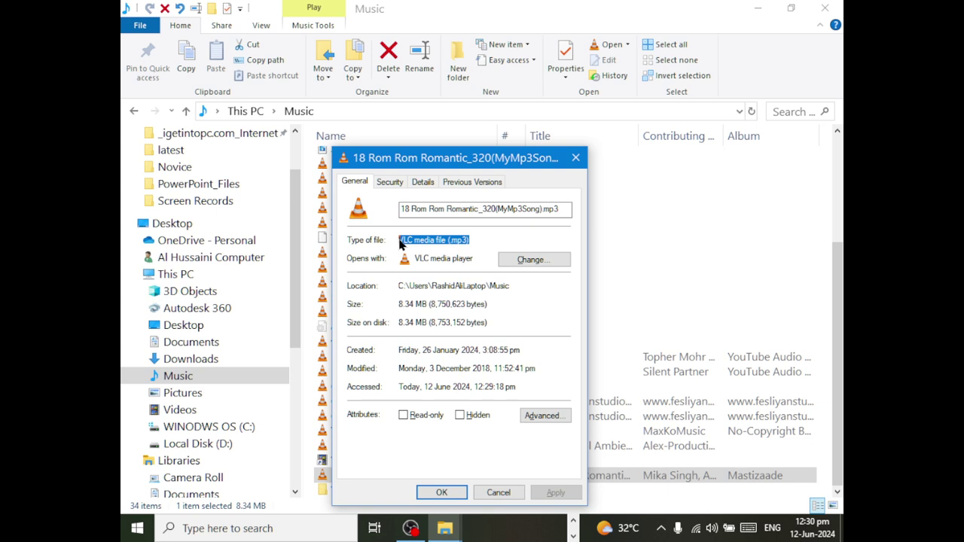
left_click(497, 491)
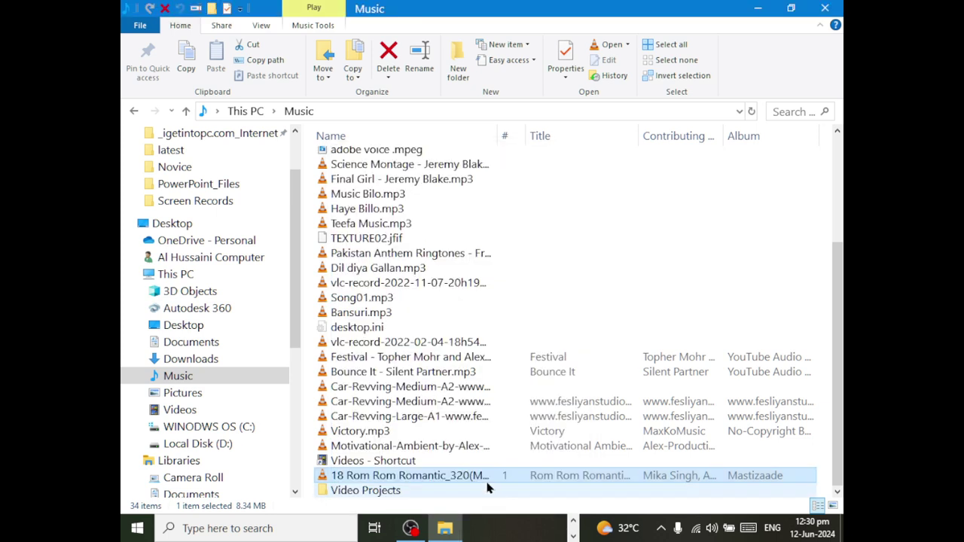
Step: Preview the Bansuri, Festival, Bounce It and Final Girl music files in VLC and close the player
double_click(367, 319)
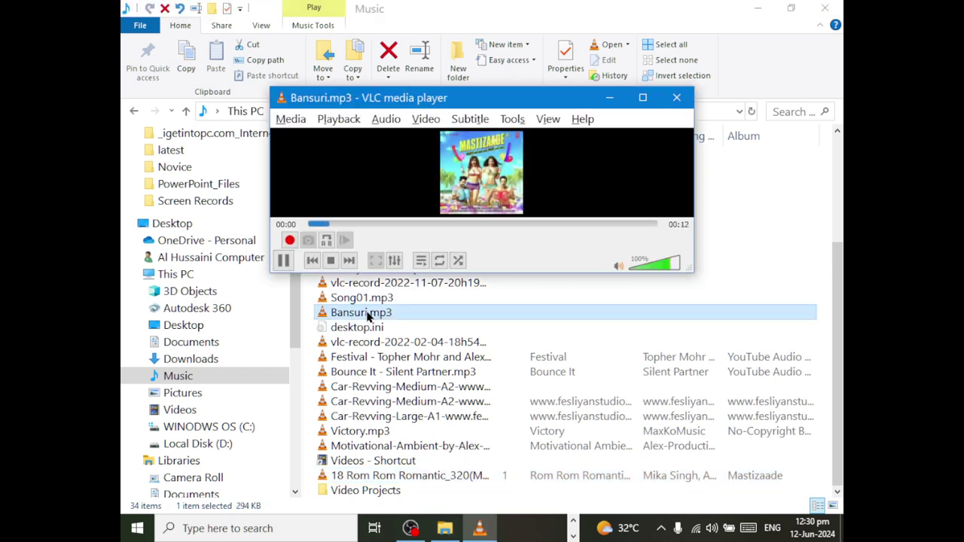
left_click(385, 359)
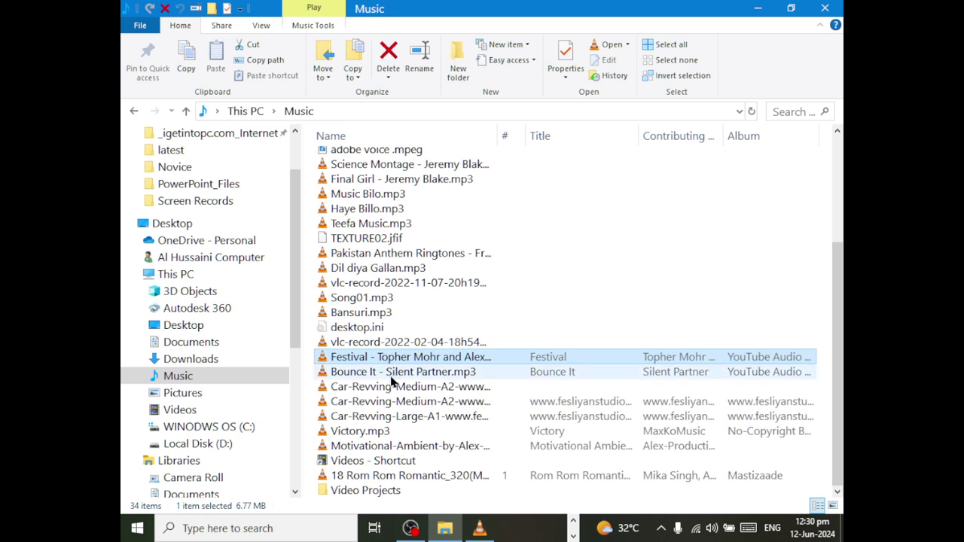
left_click(390, 372)
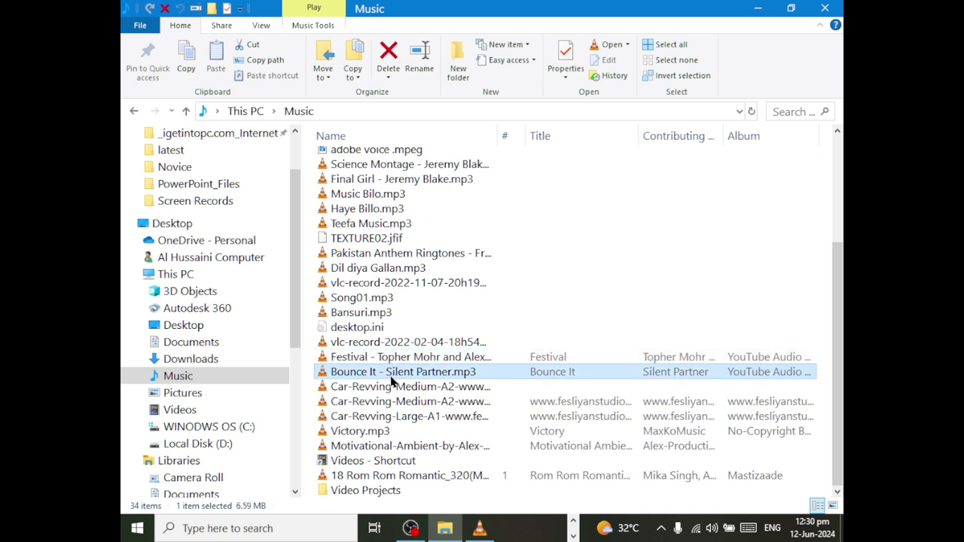
left_click(404, 183)
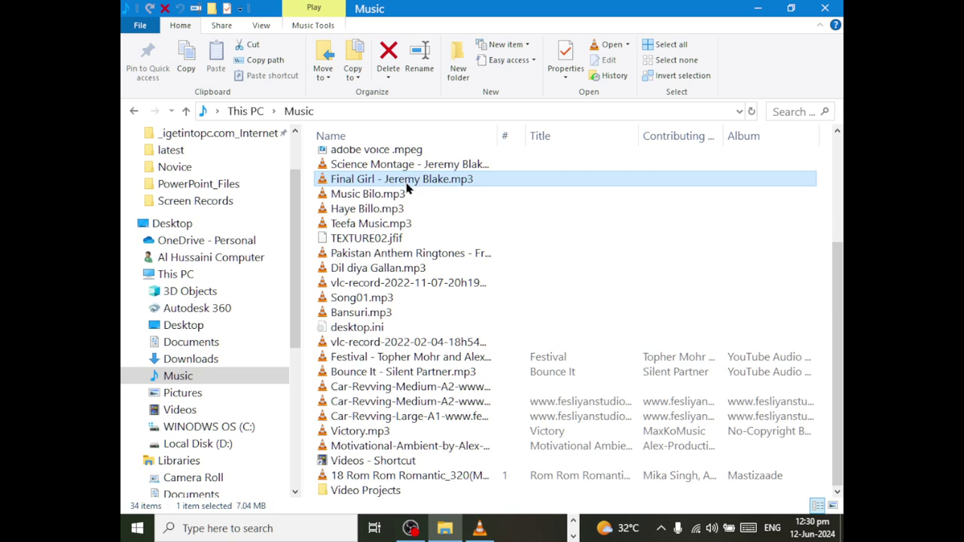
left_click(479, 531)
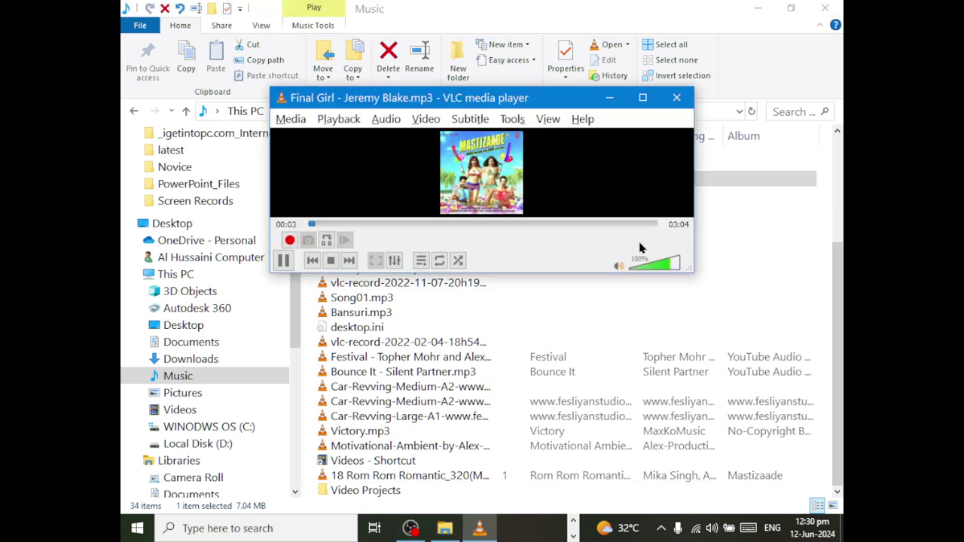
left_click(681, 96)
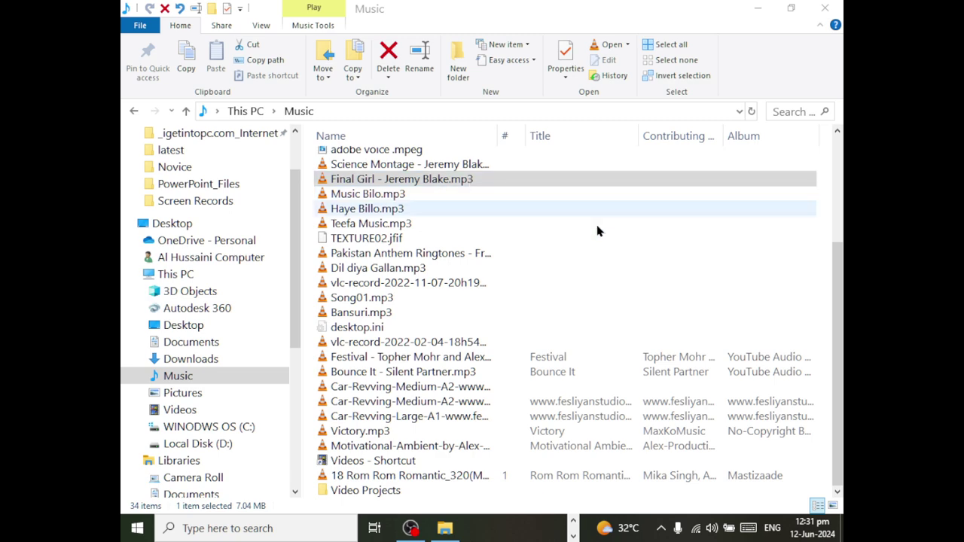
Step: Minimize the Music folder window, switch to Chrome and open a new tab
left_click(758, 9)
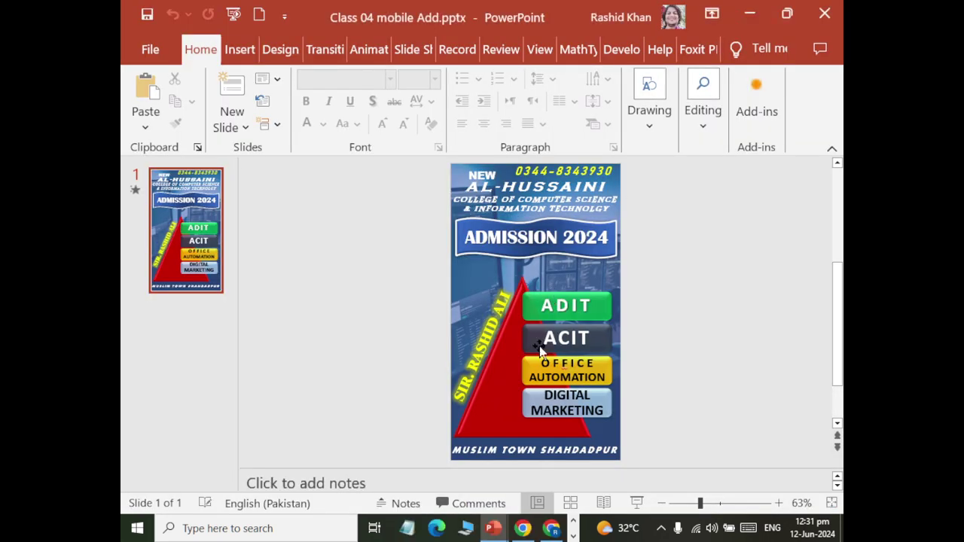
left_click(552, 528)
left_click(650, 22)
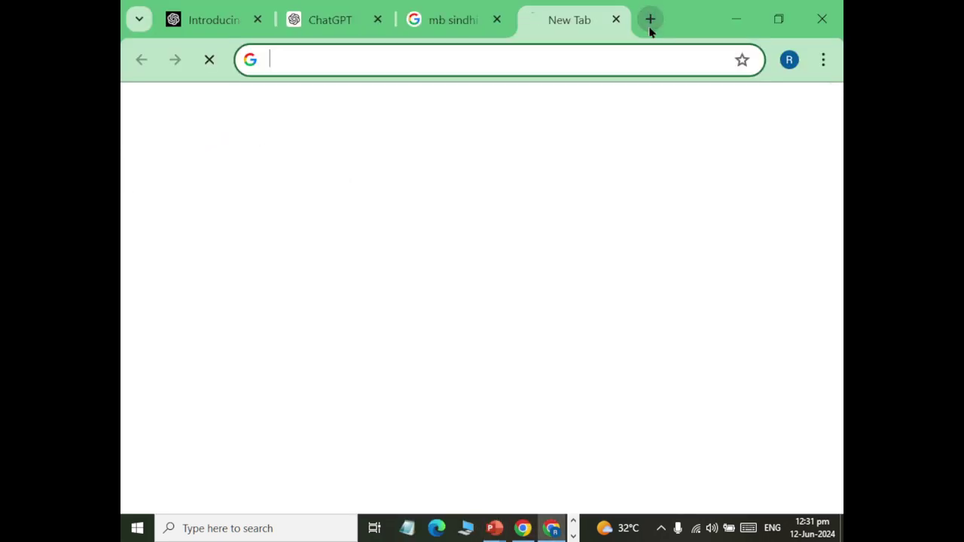
type("tik")
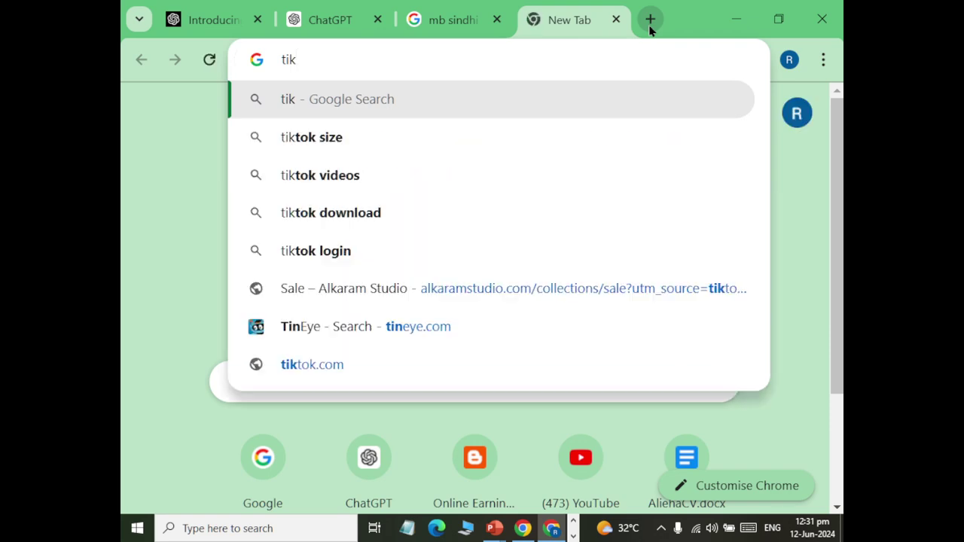
key("BackSpace")
key("BackSpace")
key("BackSpace")
Step: Load google.com in the new tab
type("google.com")
key("Return")
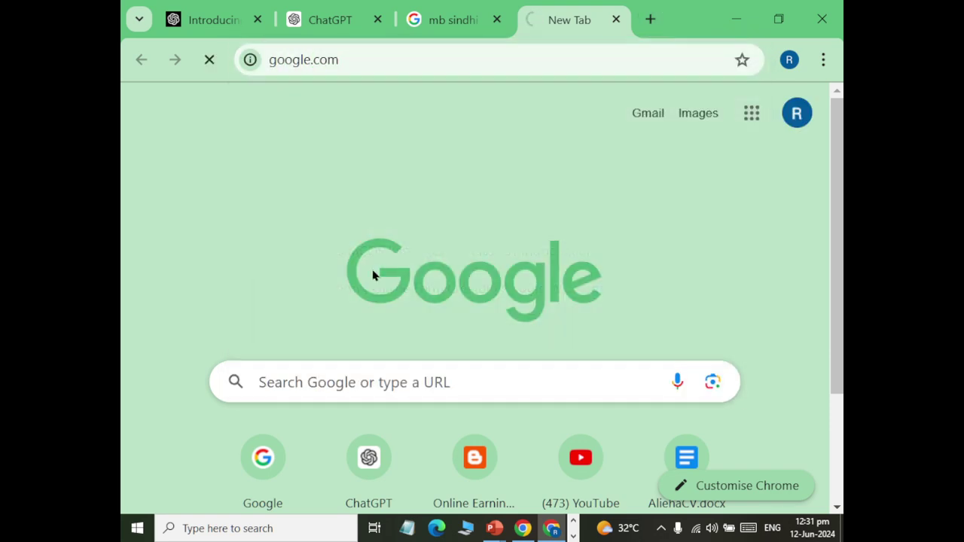
Step: Search Google for tiktok for pc, open the TikTok - Make Your Day result and close its tab
type("ti")
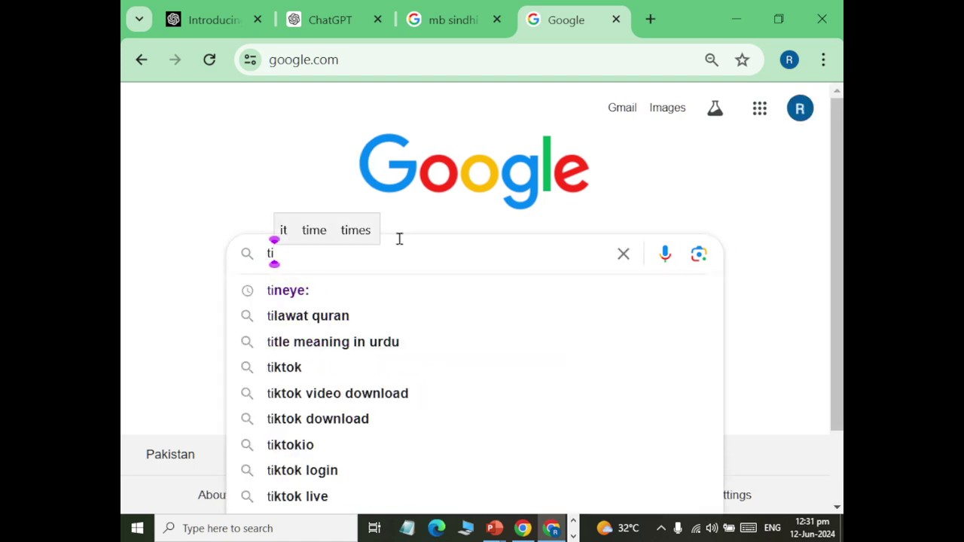
type("ktok")
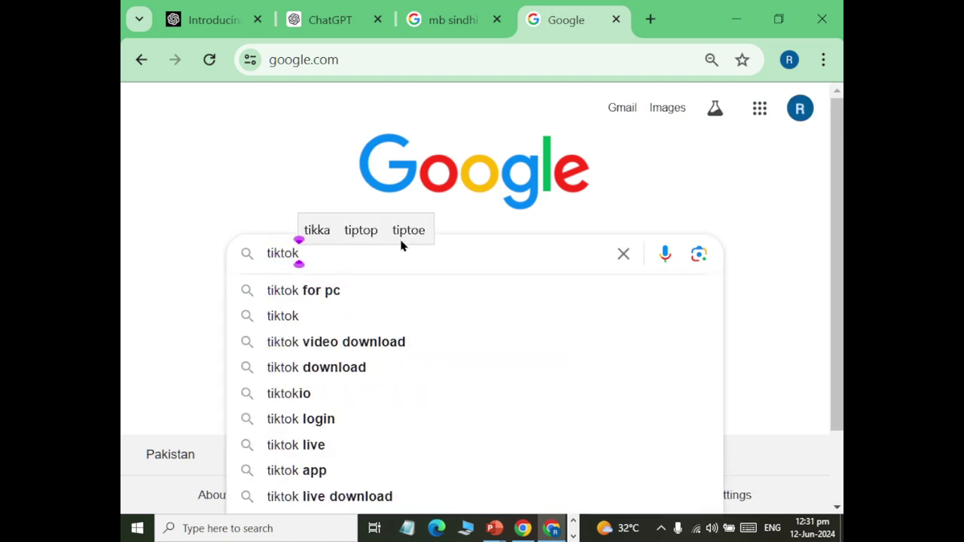
left_click(348, 290)
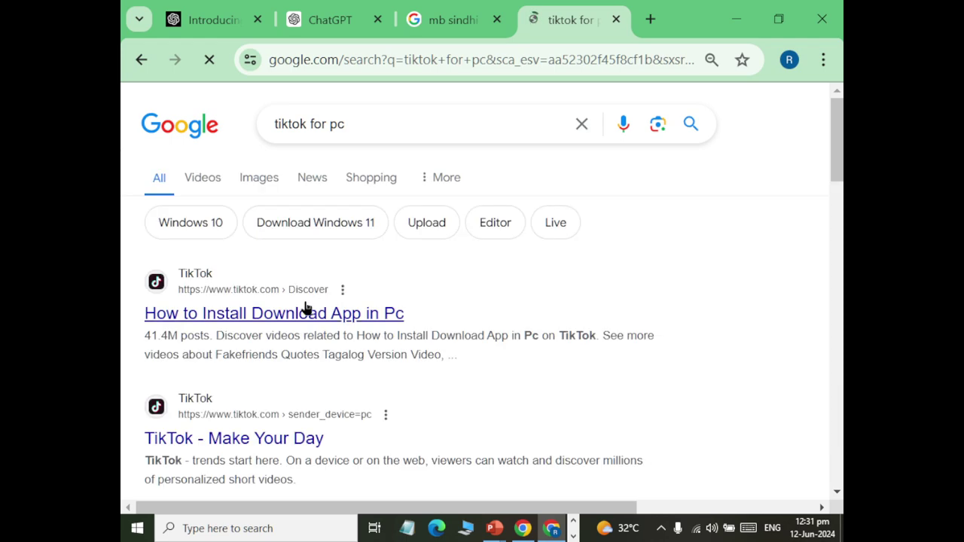
scroll(324, 332, "down", 1)
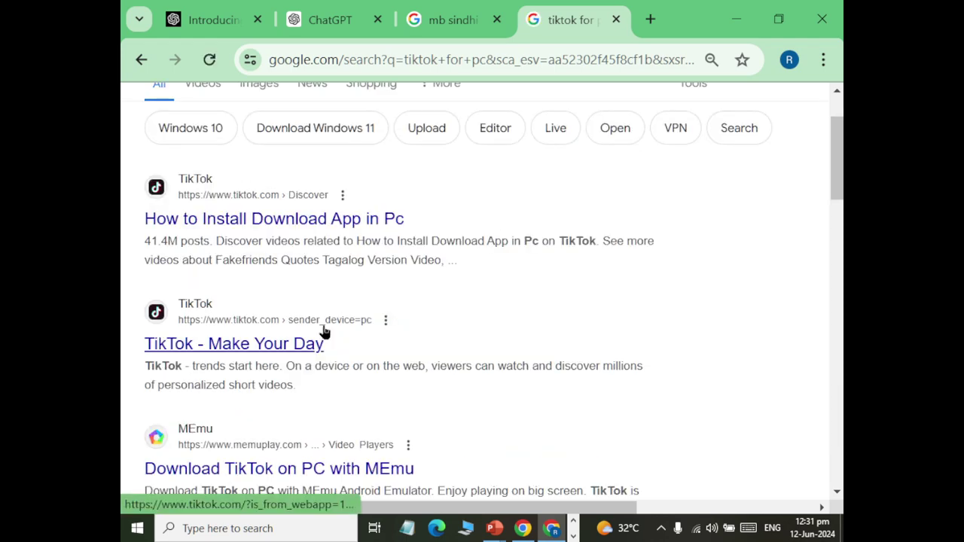
scroll(324, 331, "down", 1)
scroll(324, 332, "up", 2)
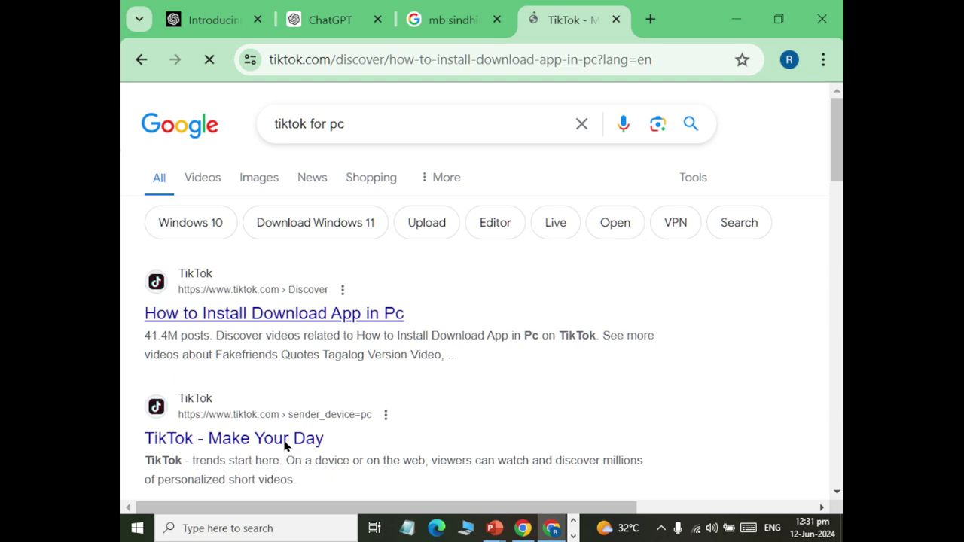
left_click(142, 60)
left_click(244, 431)
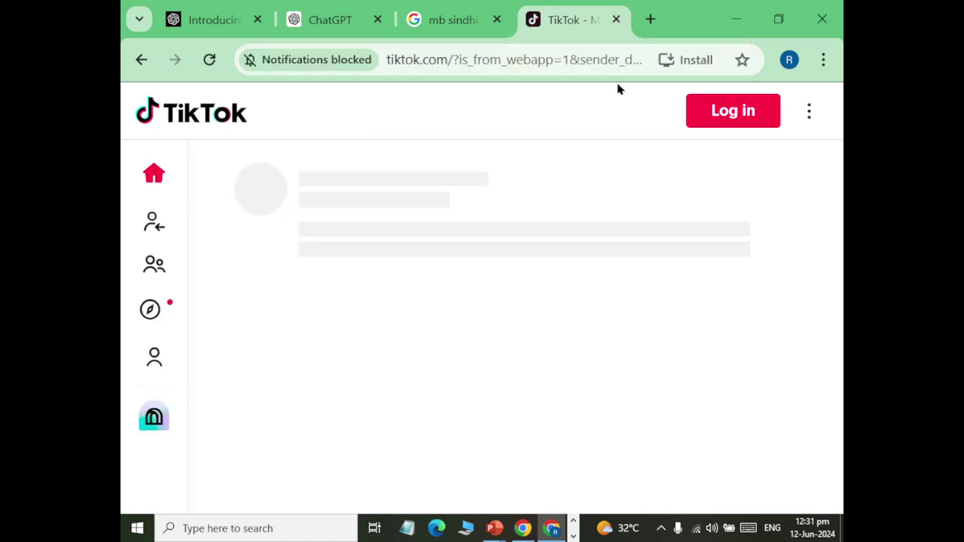
left_click(616, 19)
Step: Switch to the other Chrome window and search for tiktok in the tab showing the augmented reality image results
left_click(523, 528)
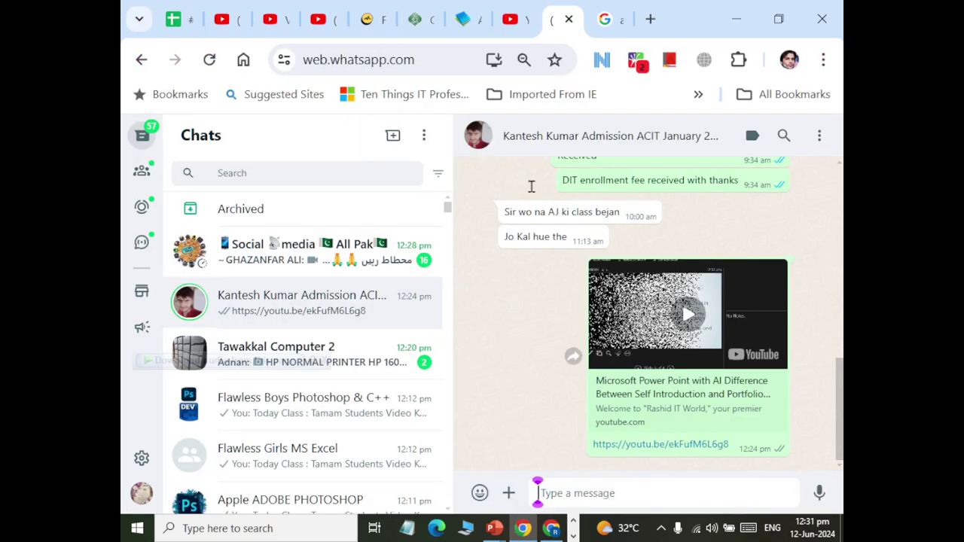
left_click(610, 20)
left_click(434, 65)
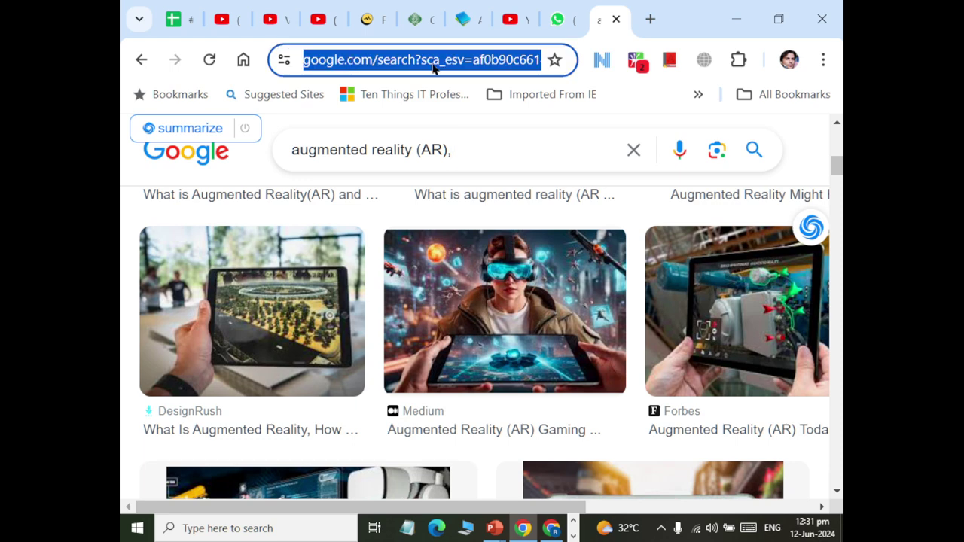
type("tiktik")
key("BackSpace")
key("BackSpace")
type("o")
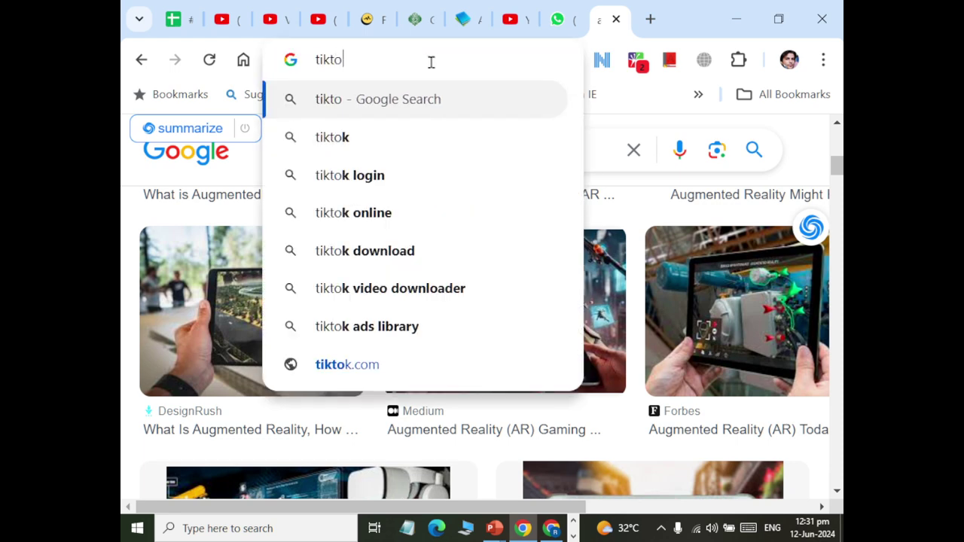
type("k")
key("Return")
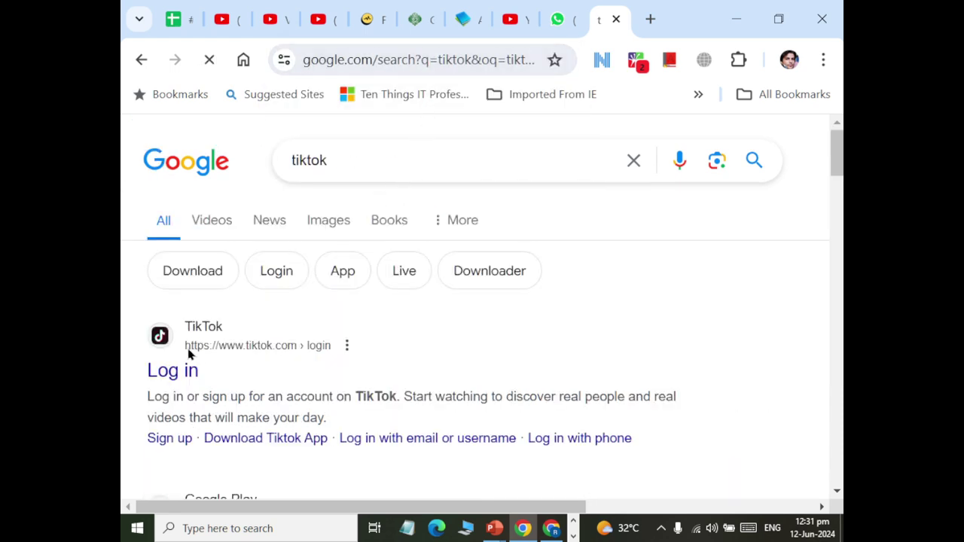
Step: Open TikTok's Log in search result and start signing in with a Google account
left_click(173, 374)
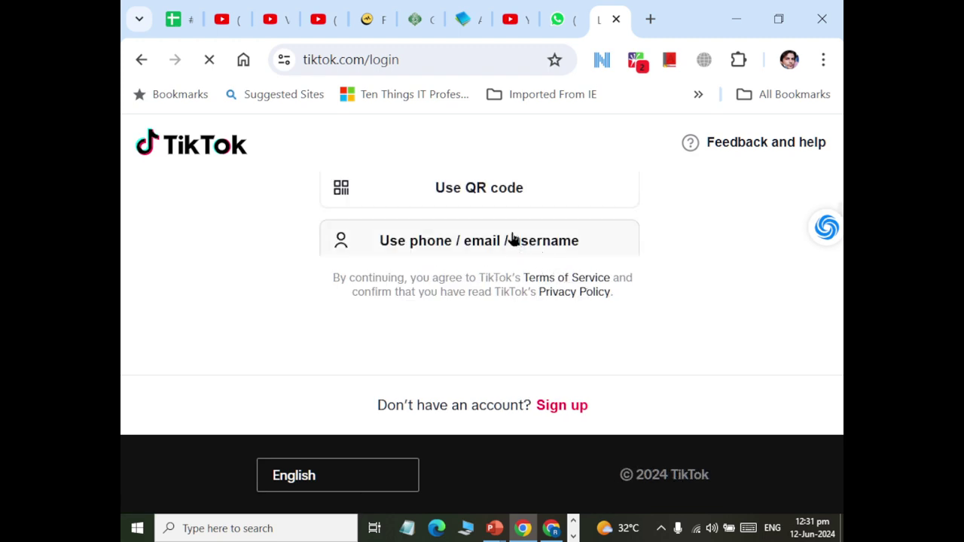
scroll(517, 233, "down", 5)
scroll(517, 209, "up", 3)
left_click(517, 209)
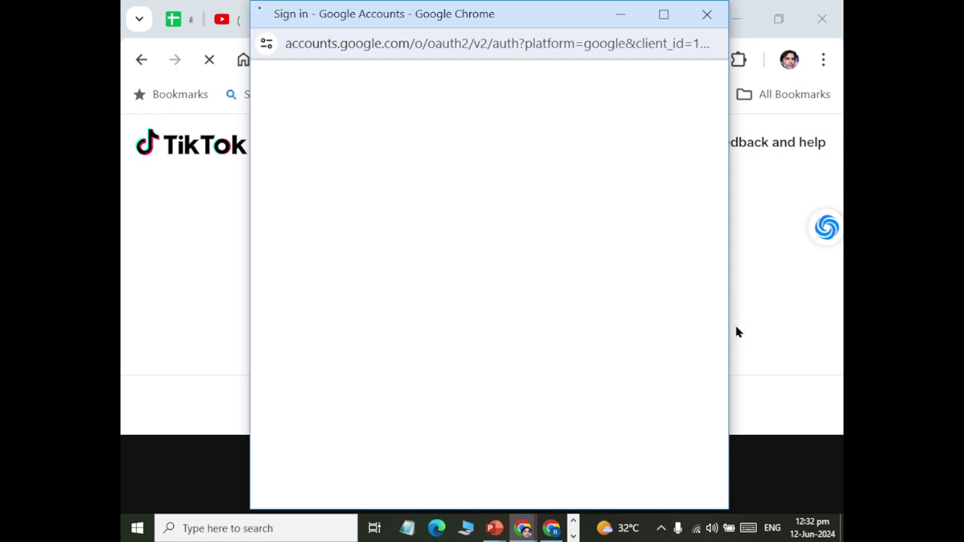
Step: Switch to the YouTube Studio tab and look through the video's account menu, Clips, Editor and Comments pages
left_click(264, 15)
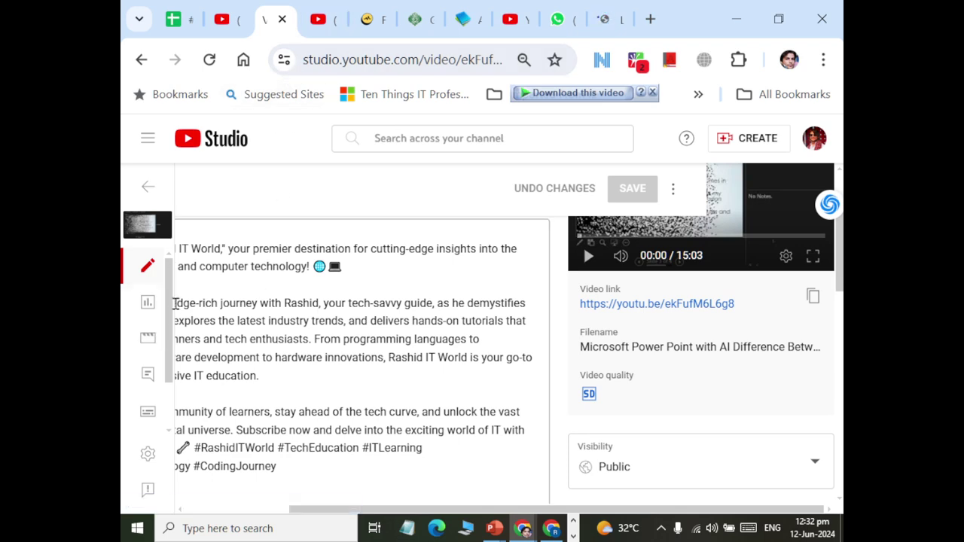
left_click(313, 21)
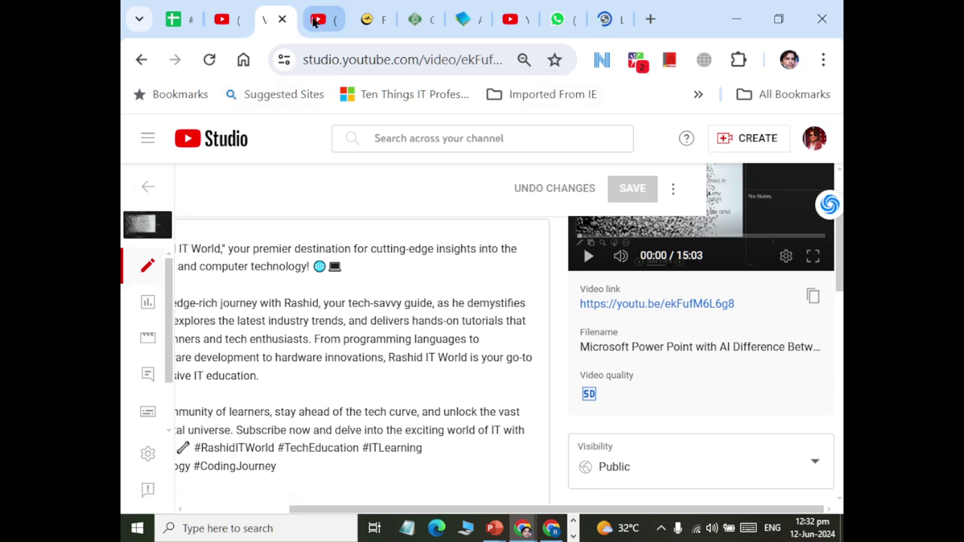
left_click(261, 19)
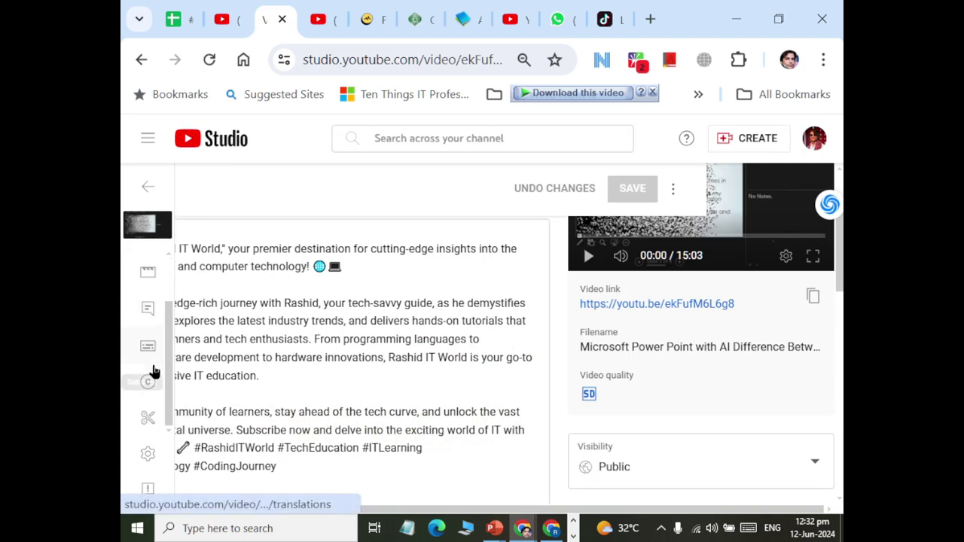
left_click(812, 140)
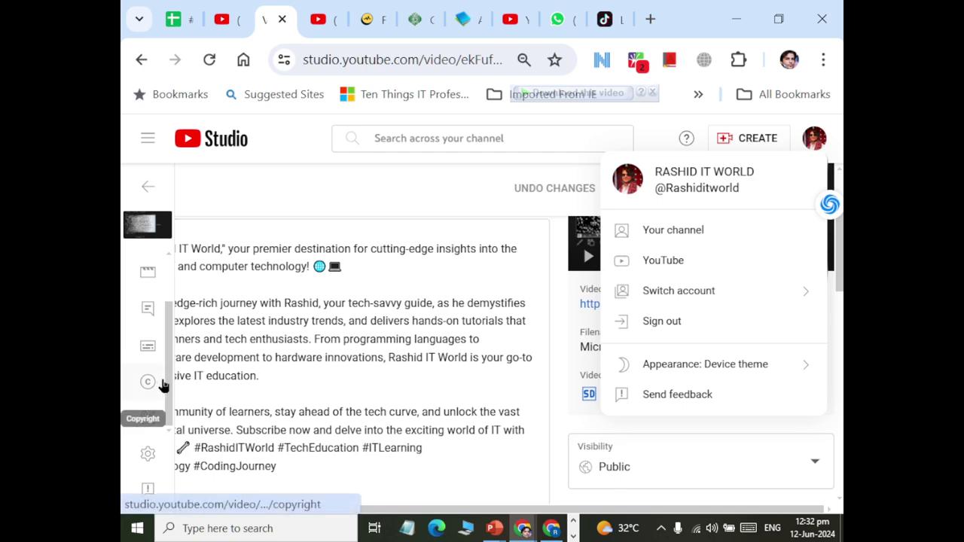
left_click(147, 419)
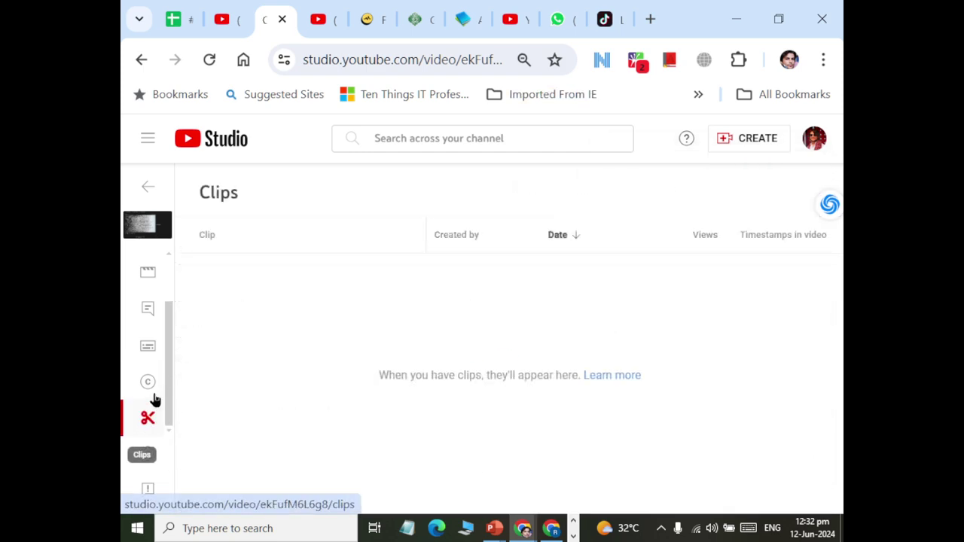
left_click(147, 277)
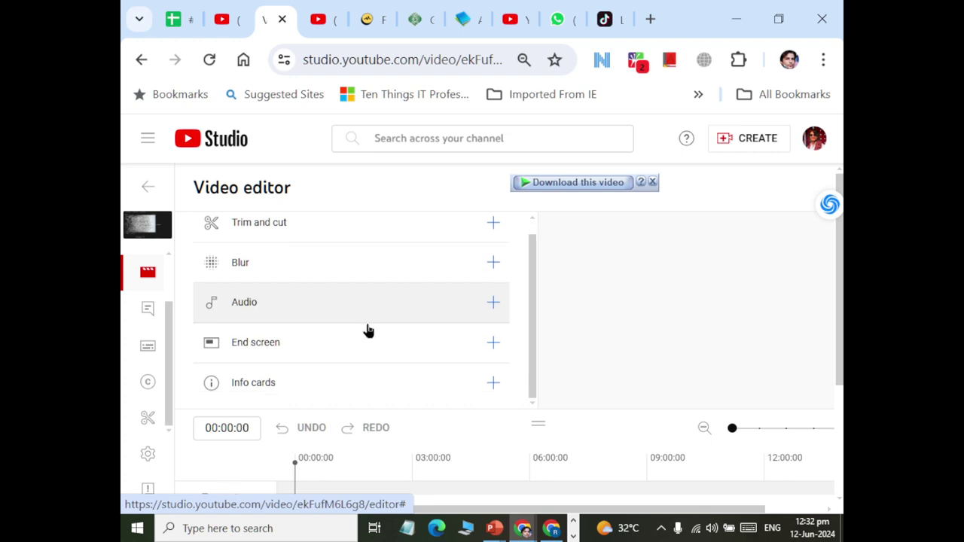
left_click(145, 311)
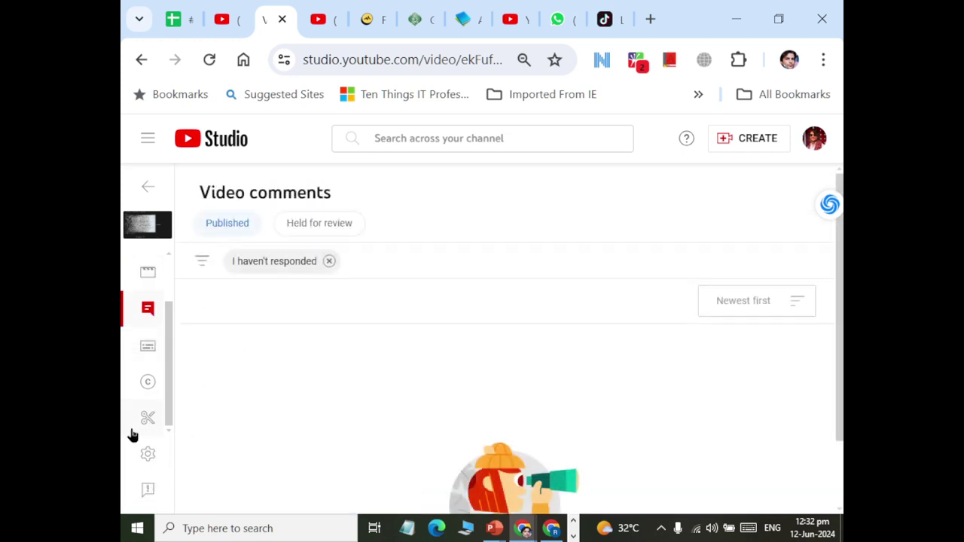
Step: Return from the video's comments to the channel content and open the channel's Audio library
key("ctrl+minus")
key("ctrl+minus")
key("ctrl+minus")
key("ctrl+minus")
key("ctrl+minus")
key("ctrl+minus")
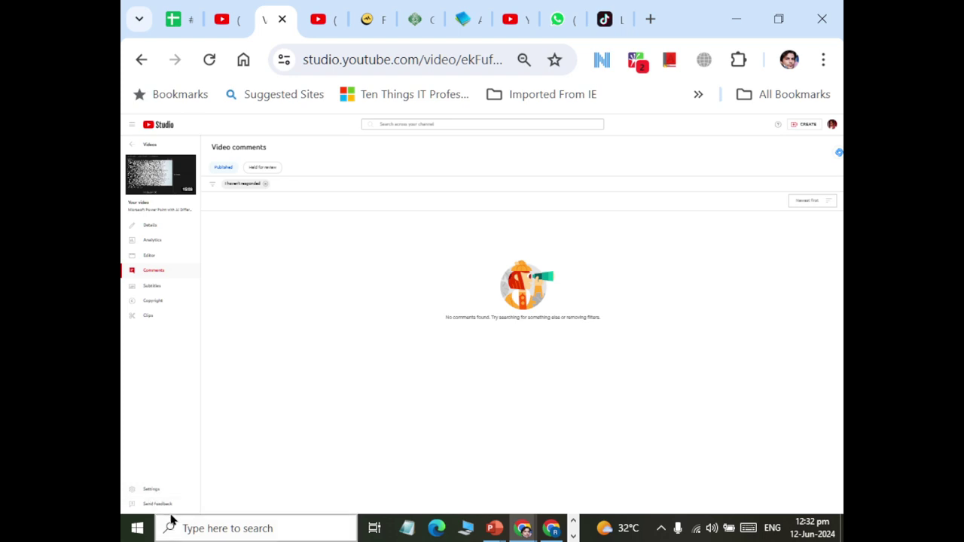
left_click(151, 144)
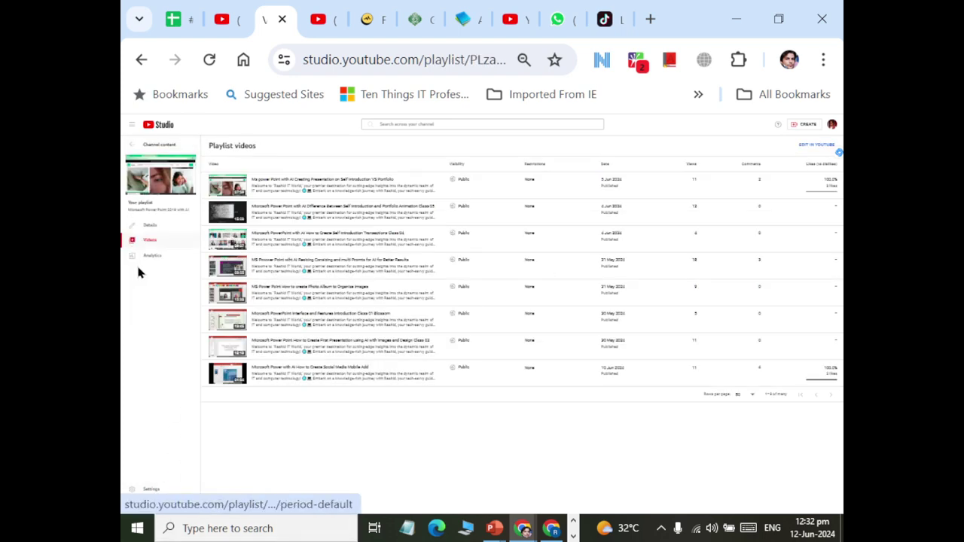
left_click(132, 145)
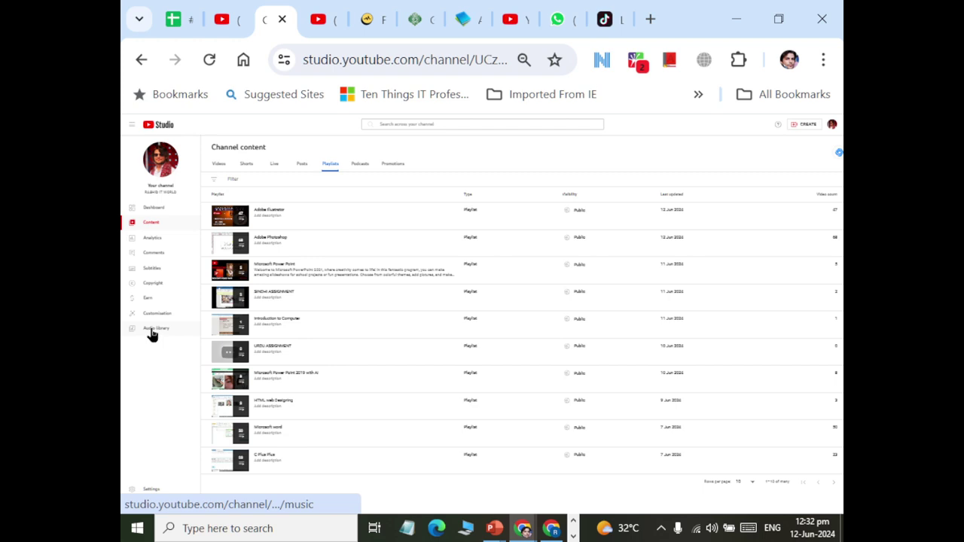
left_click(155, 330)
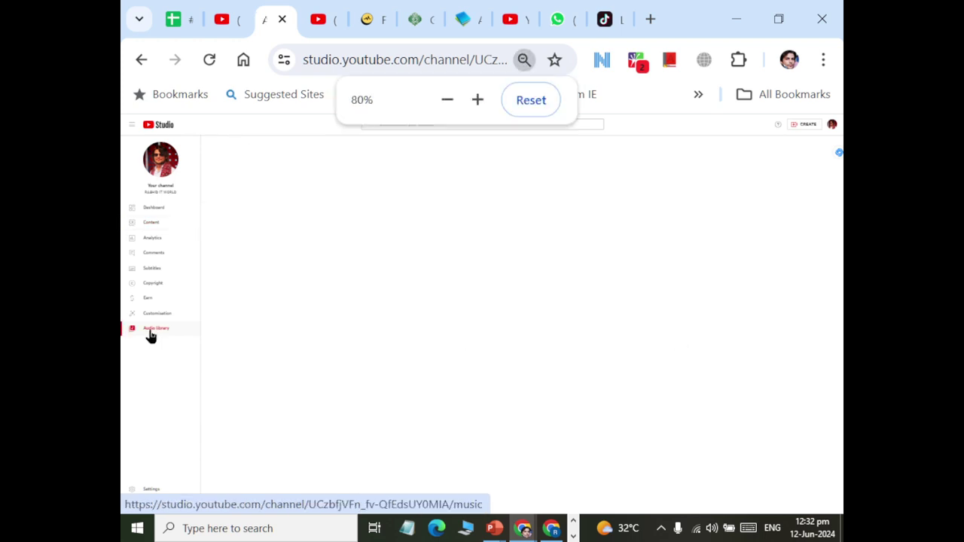
key("ctrl+plus")
key("ctrl+plus")
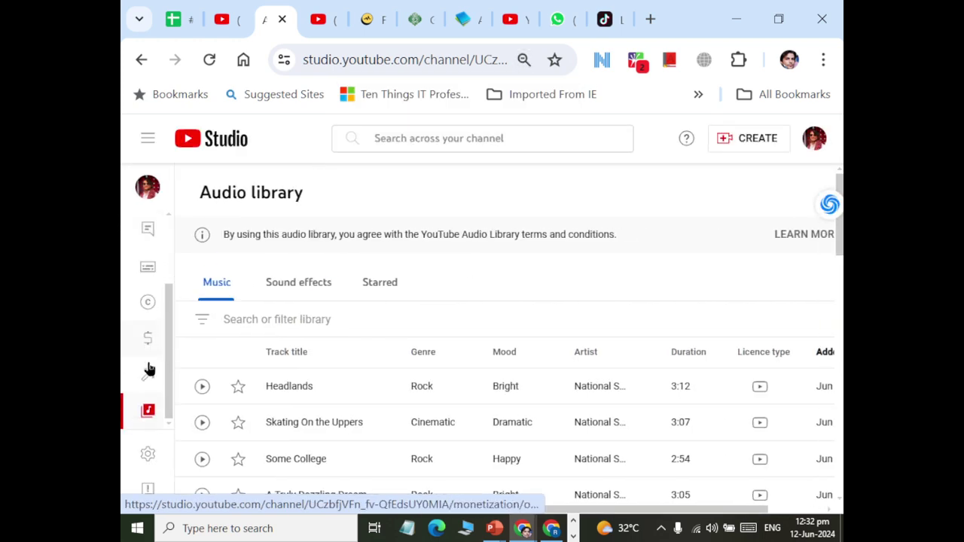
Step: Look over the music tracks, switch to Sound effects and preview the first Kids Playing effect from about 0:55, pausing it
scroll(312, 336, "down", 8)
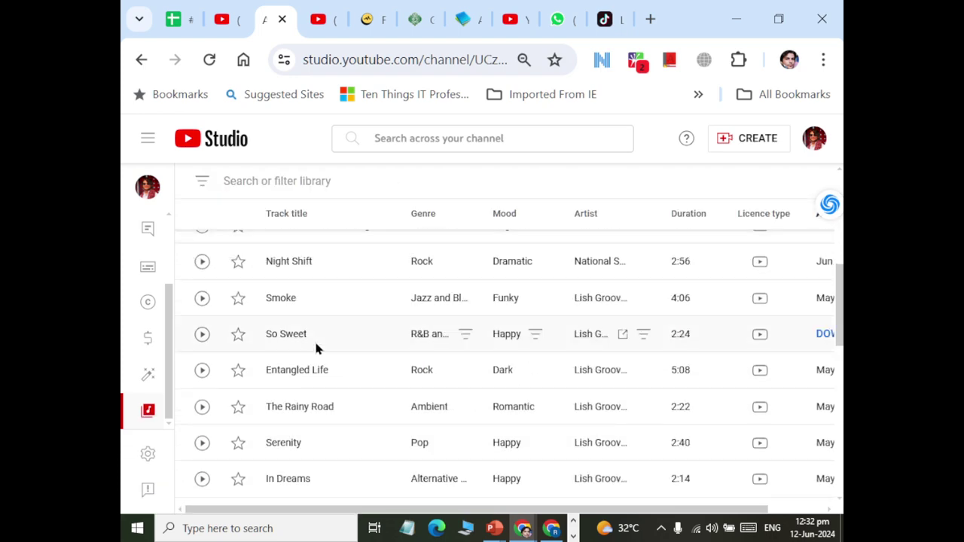
scroll(310, 372, "up", 10)
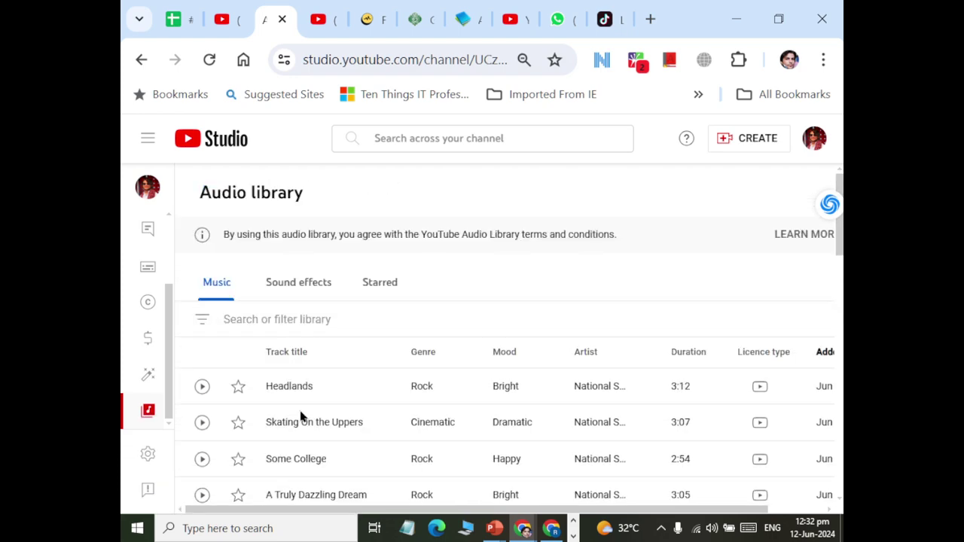
mouse_move(300, 416)
left_click(287, 291)
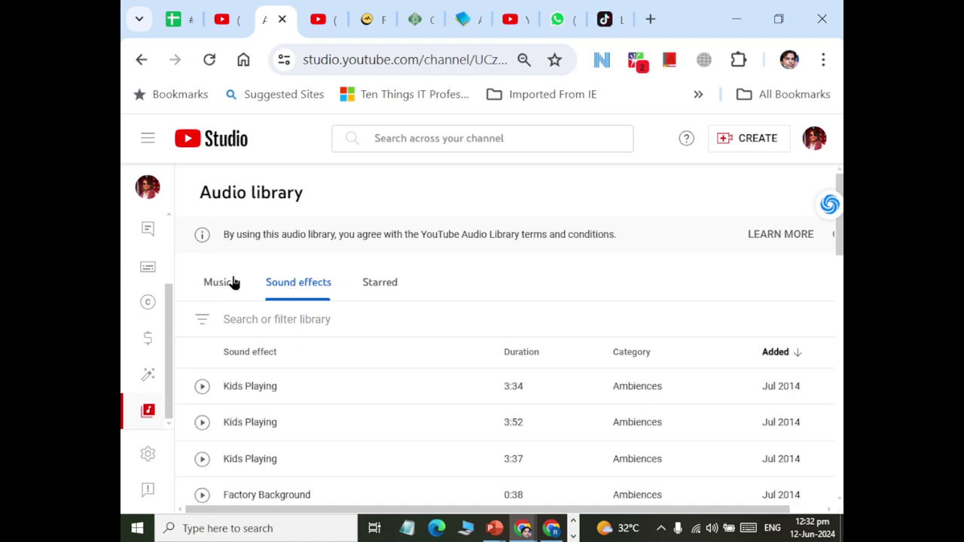
left_click(202, 386)
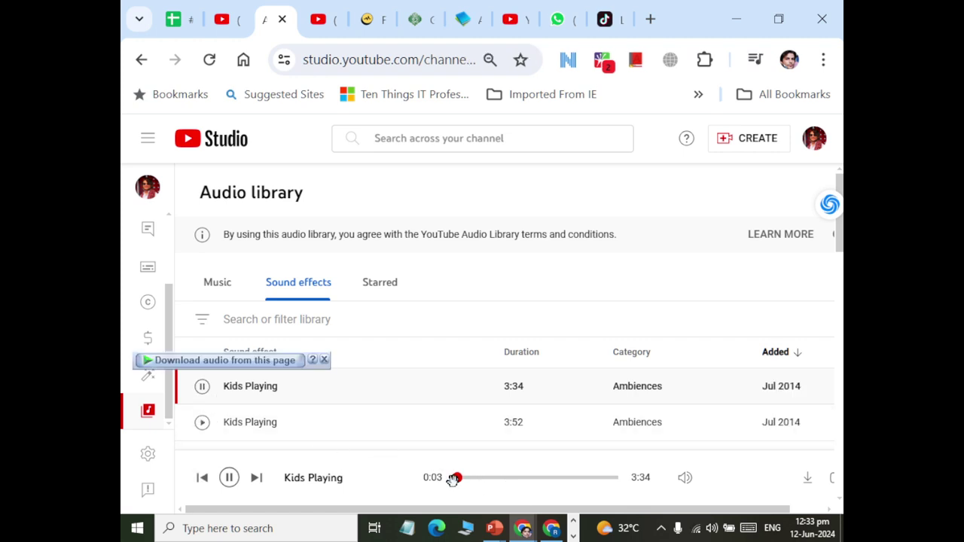
left_click(497, 478)
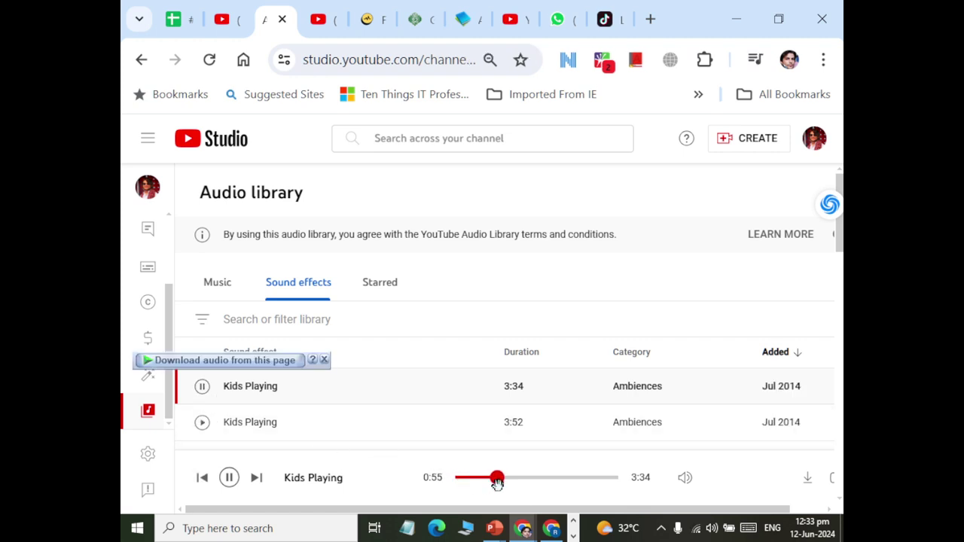
left_click(202, 386)
Step: Preview a Truck Driving in Parking Structure sound effect, jumping to about 1:42 and back to about 0:24
scroll(216, 386, "down", 5)
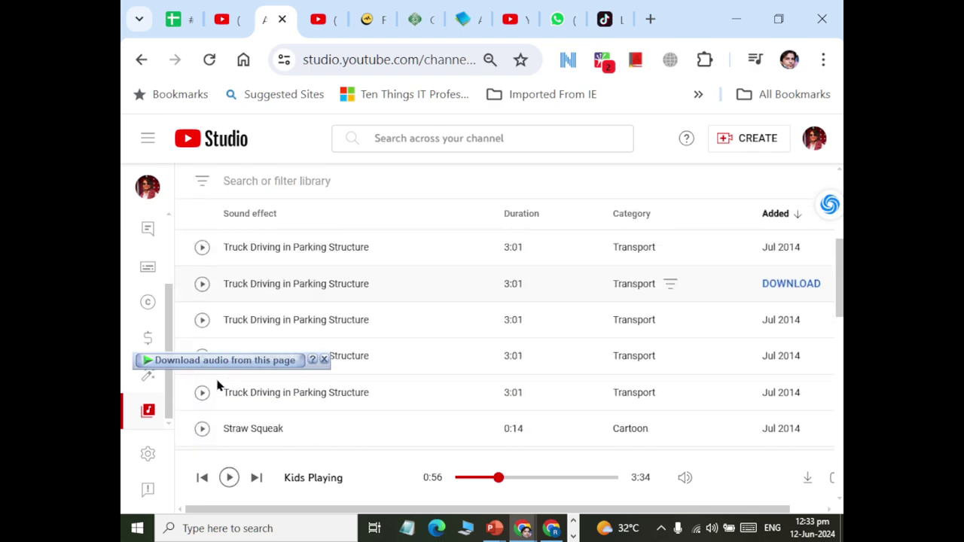
left_click(202, 284)
left_click_drag(499, 480, 588, 479)
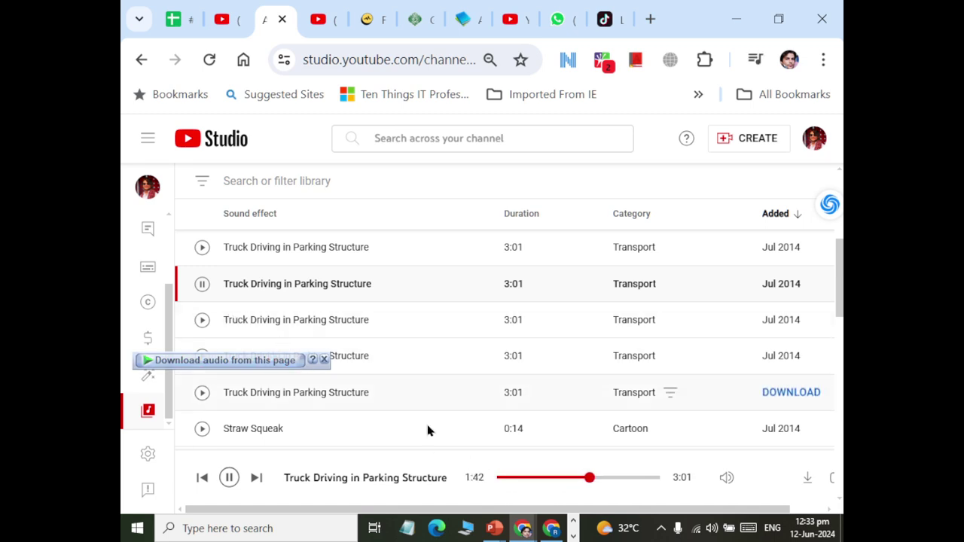
left_click_drag(530, 478, 518, 480)
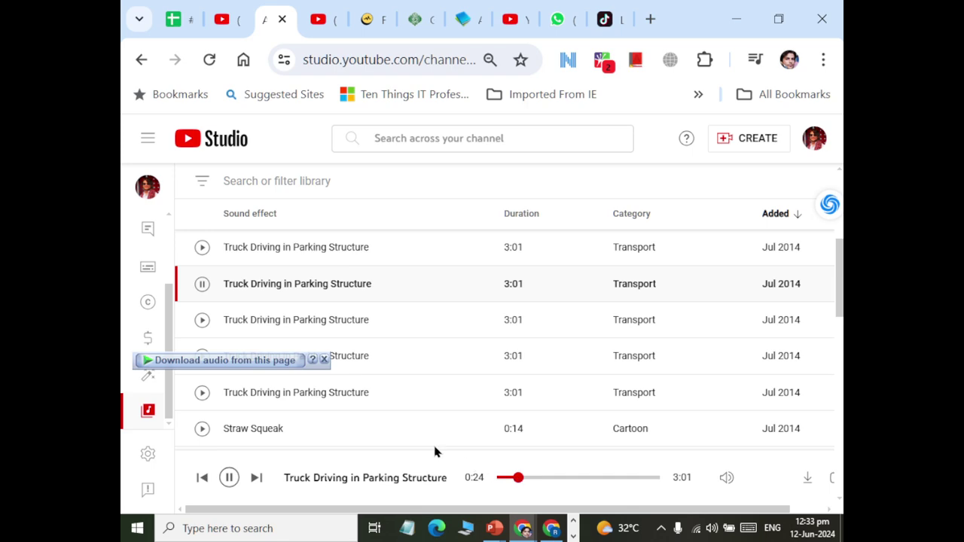
Step: Preview the Daytime Forrest Bonfire sound effect, skipping ahead to about 0:36
scroll(250, 331, "down", 3)
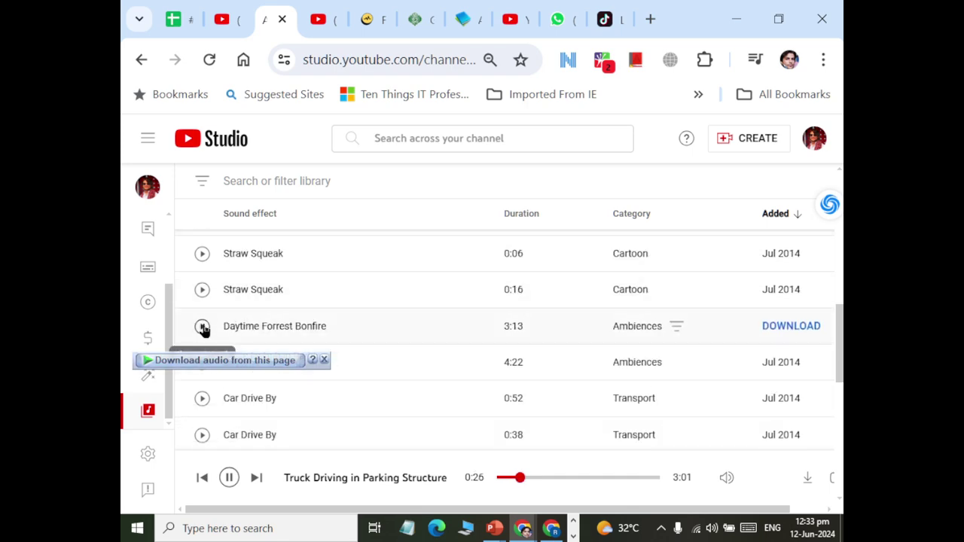
left_click(202, 327)
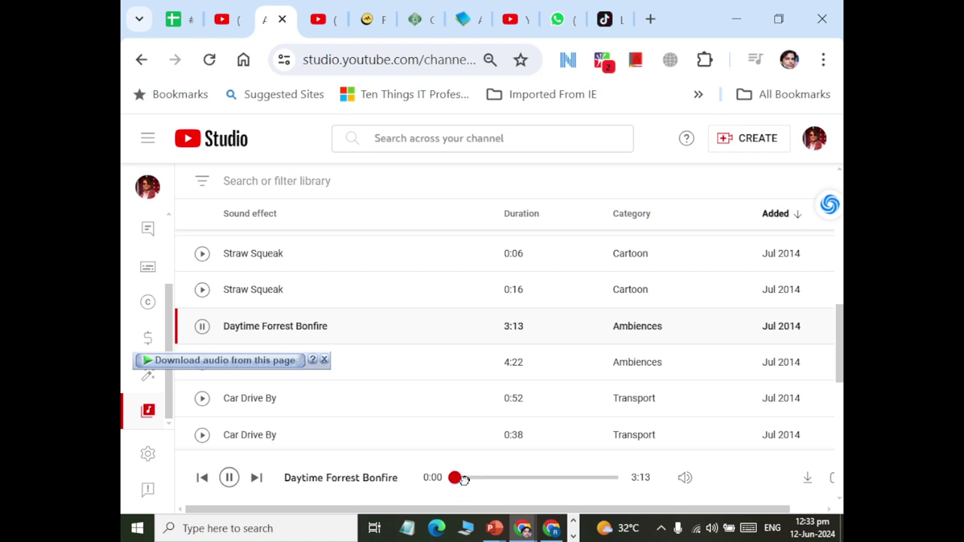
left_click_drag(463, 480, 484, 478)
scroll(236, 333, "up", 3)
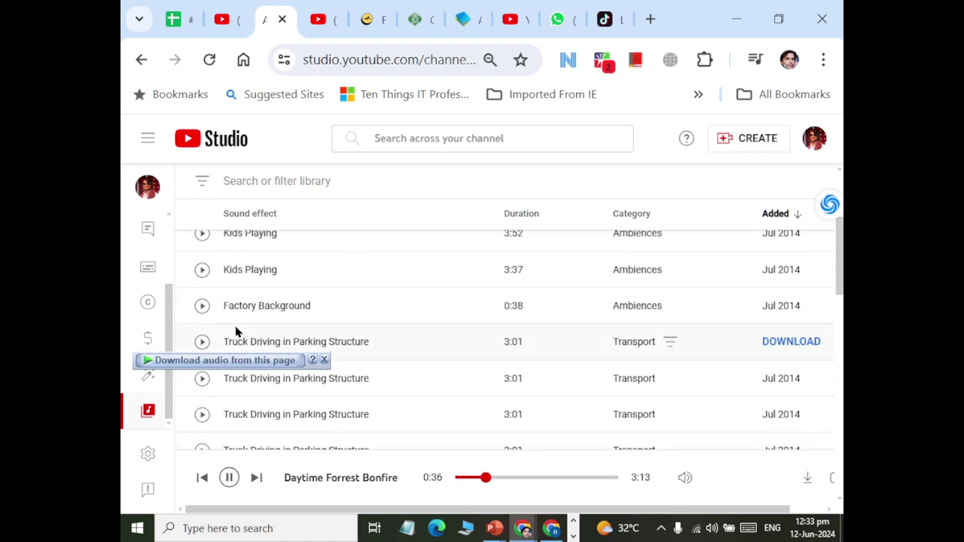
Step: Switch the Audio library to Music and preview the track A Truly Dazzling Dream, skipping ahead within it
scroll(236, 332, "up", 3)
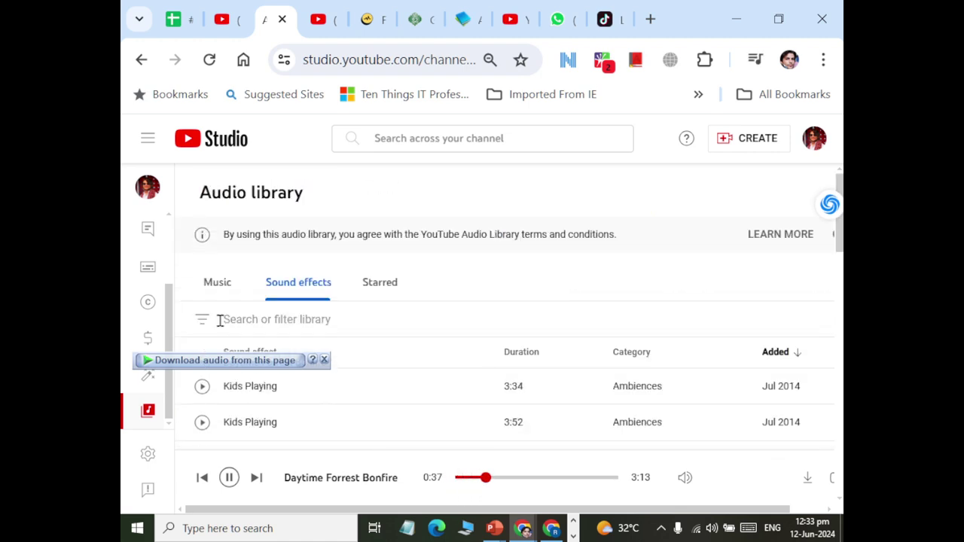
left_click(217, 282)
scroll(290, 332, "down", 3)
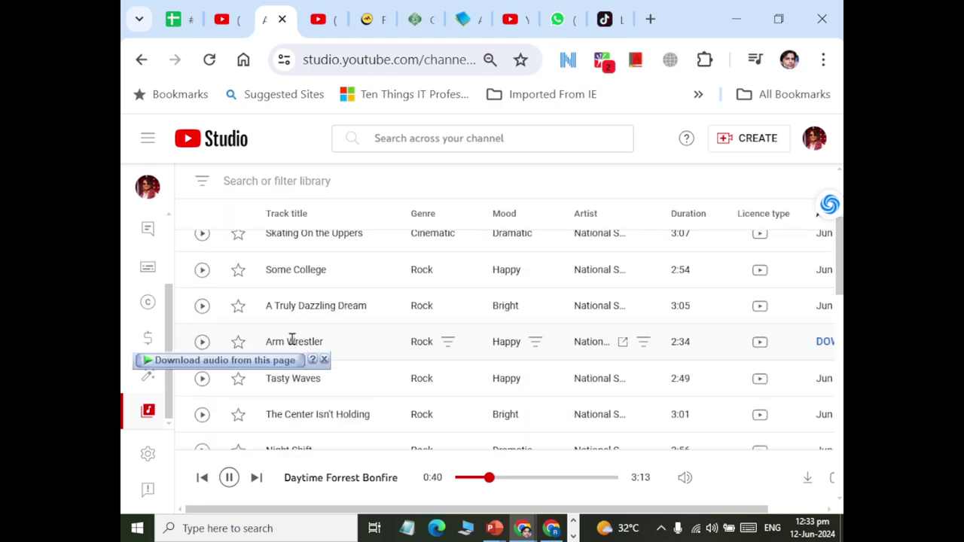
left_click(201, 307)
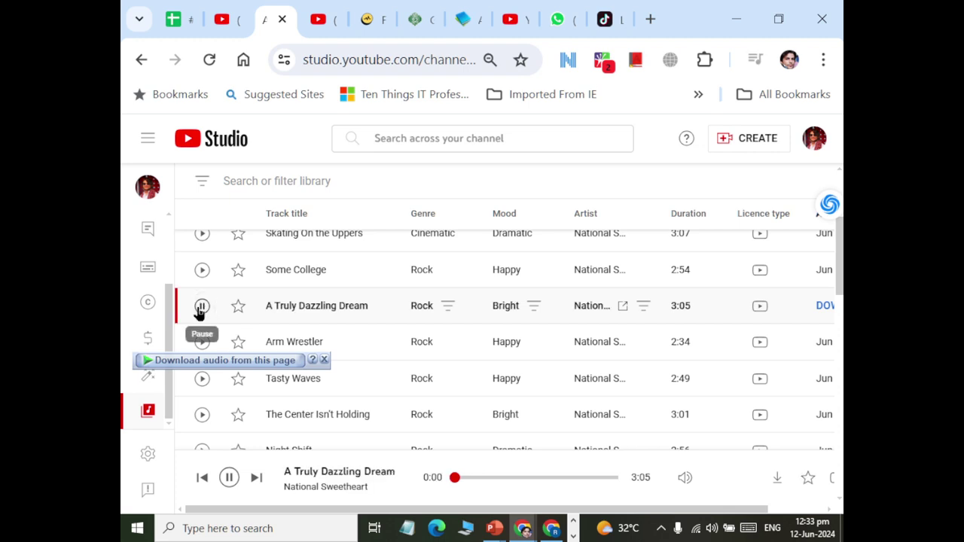
left_click(491, 482)
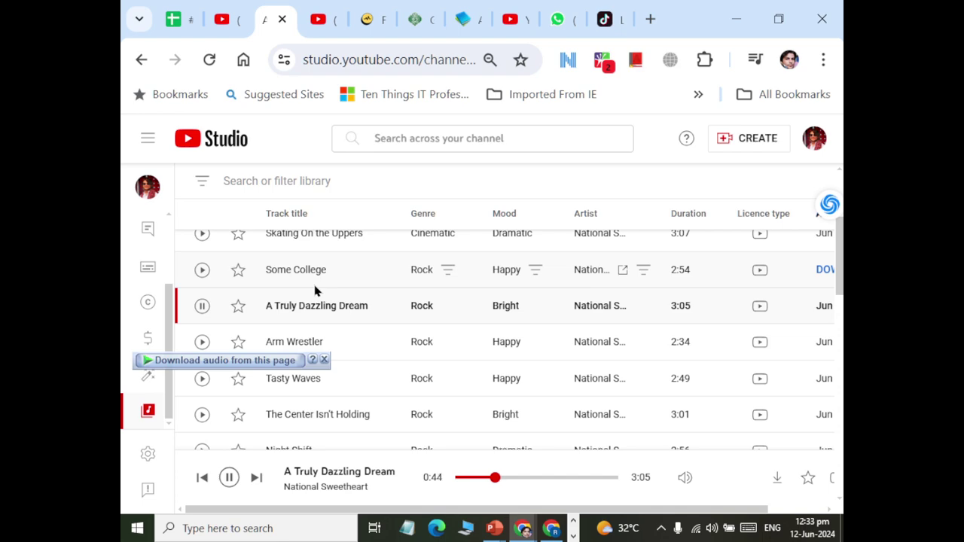
Step: Find the track In Dreams further down the music list and preview it from about 0:39
scroll(314, 291, "down", 3)
scroll(205, 343, "down", 5)
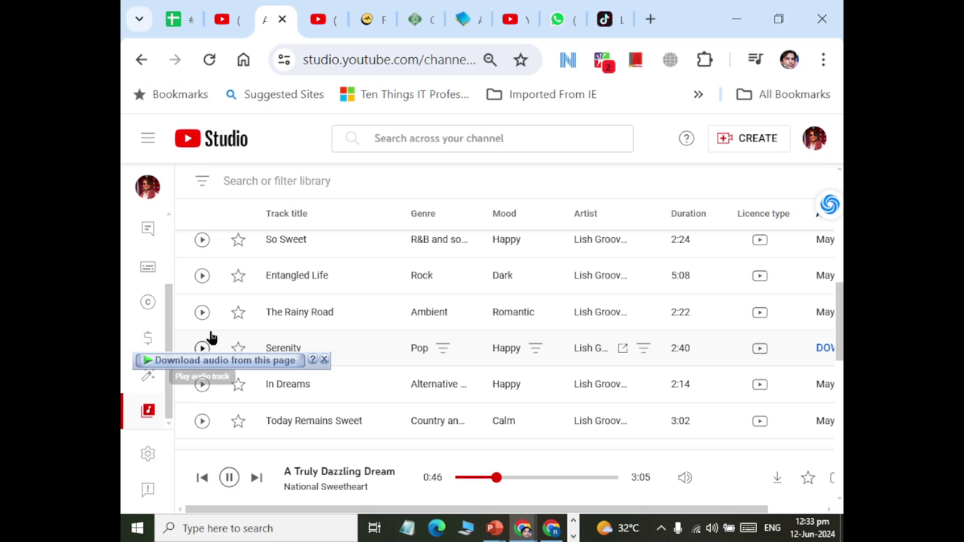
scroll(194, 326, "down", 3)
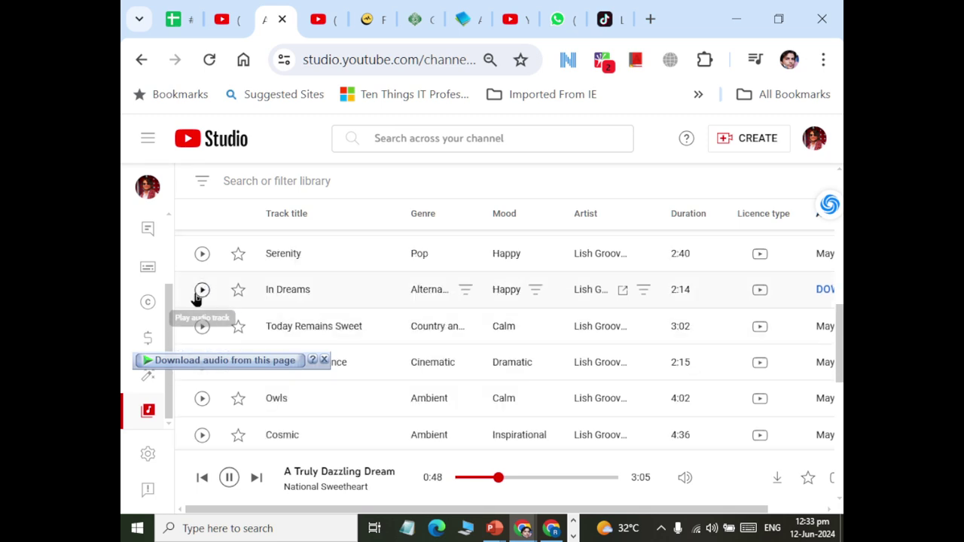
left_click(202, 290)
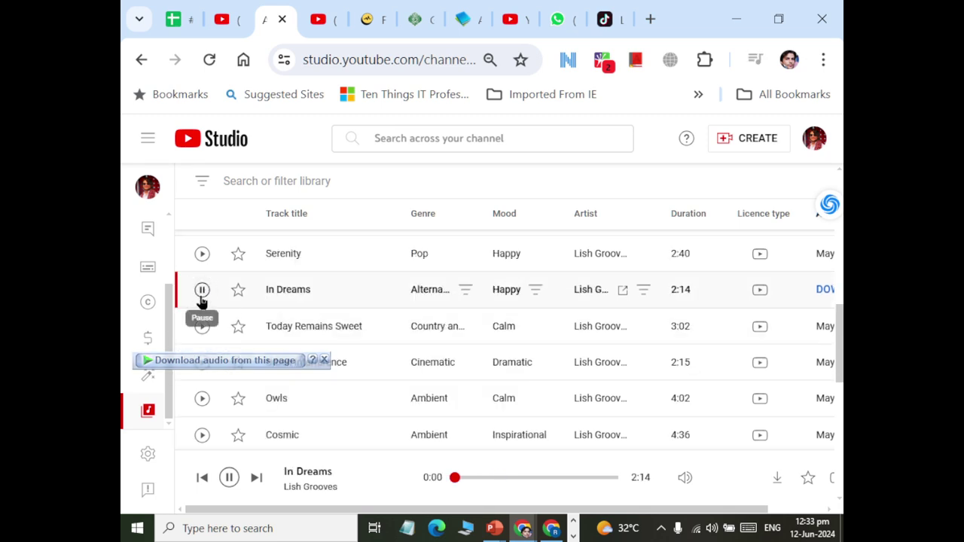
left_click(503, 481)
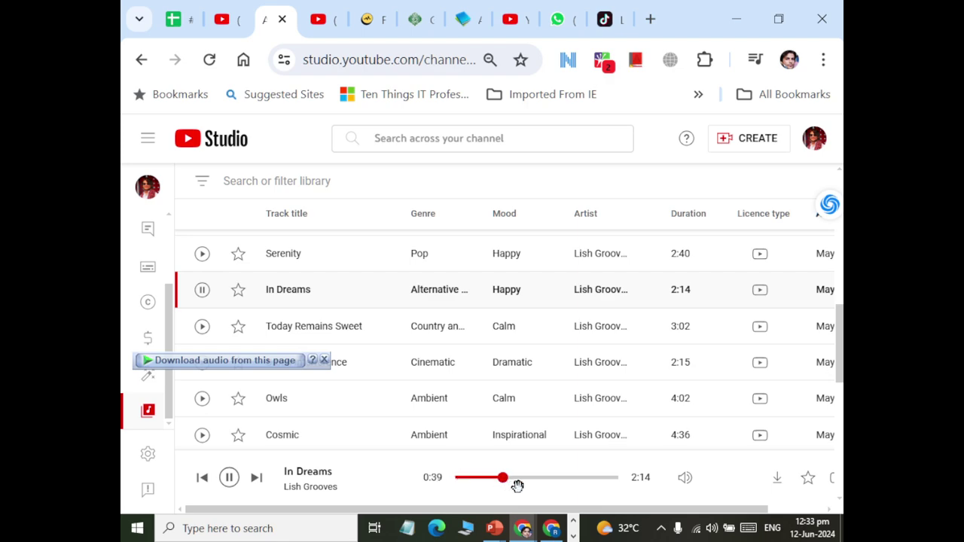
Step: Preview the ambient track Owls, skipping ahead to about 0:49
scroll(226, 323, "down", 1)
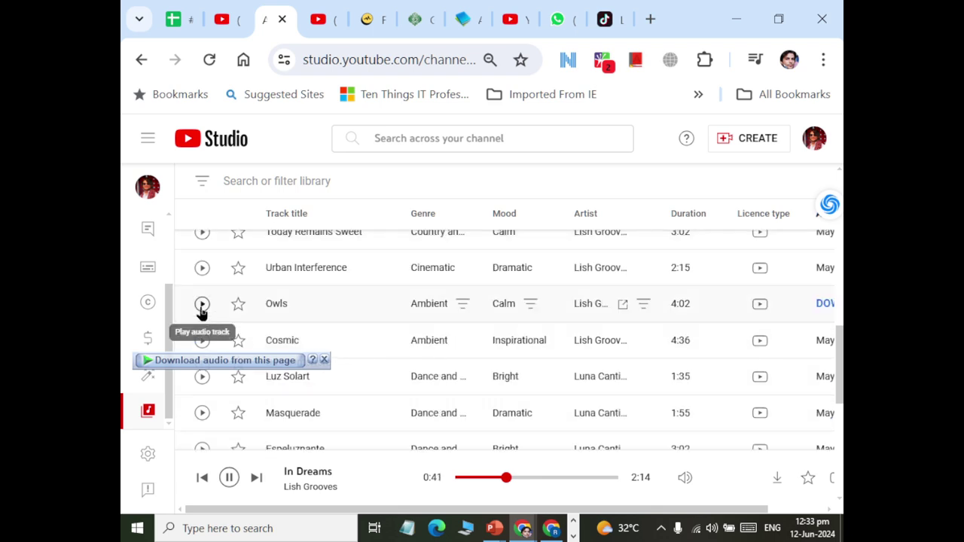
left_click(202, 305)
left_click(488, 479)
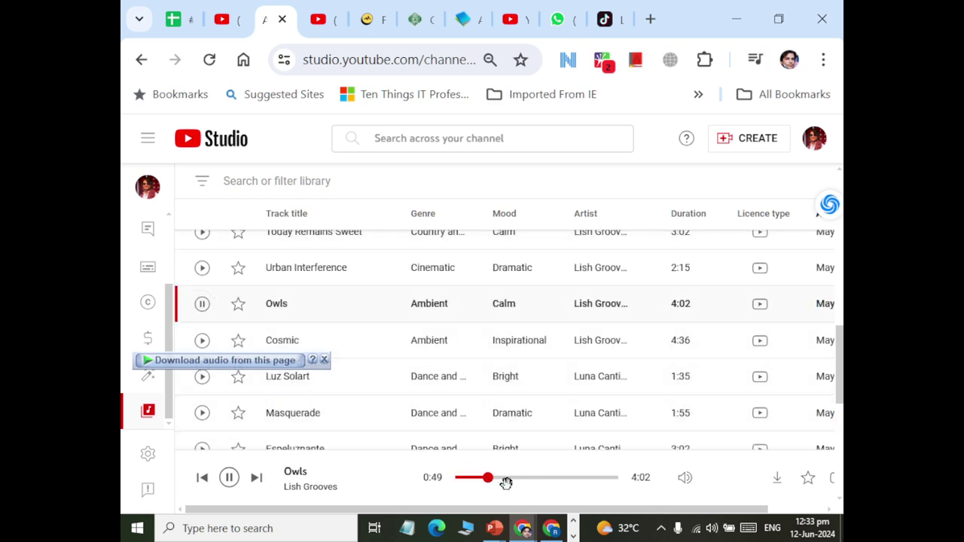
Step: Preview the Luna Cantina track Espeluznante from about 0:49, and pause it
scroll(347, 348, "down", 3)
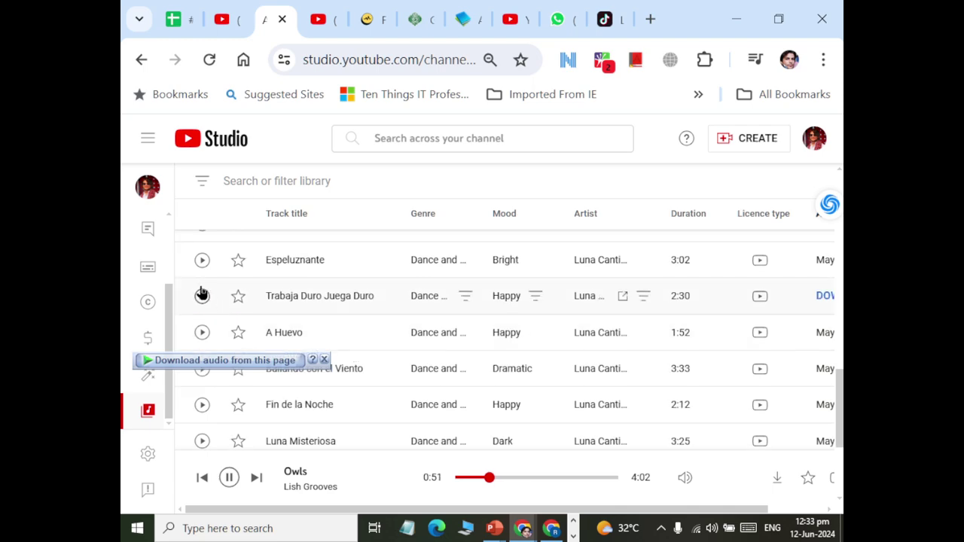
left_click(201, 263)
left_click(499, 479)
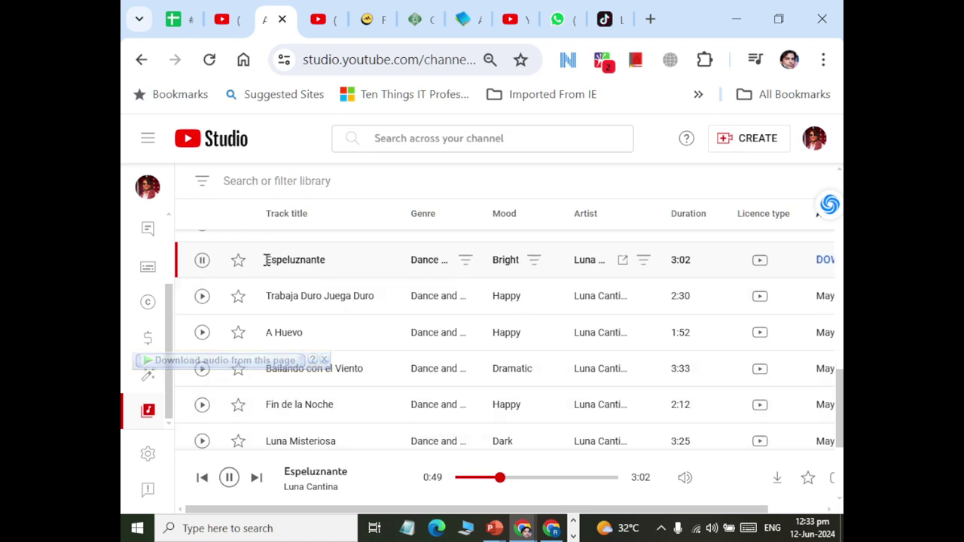
left_click(202, 260)
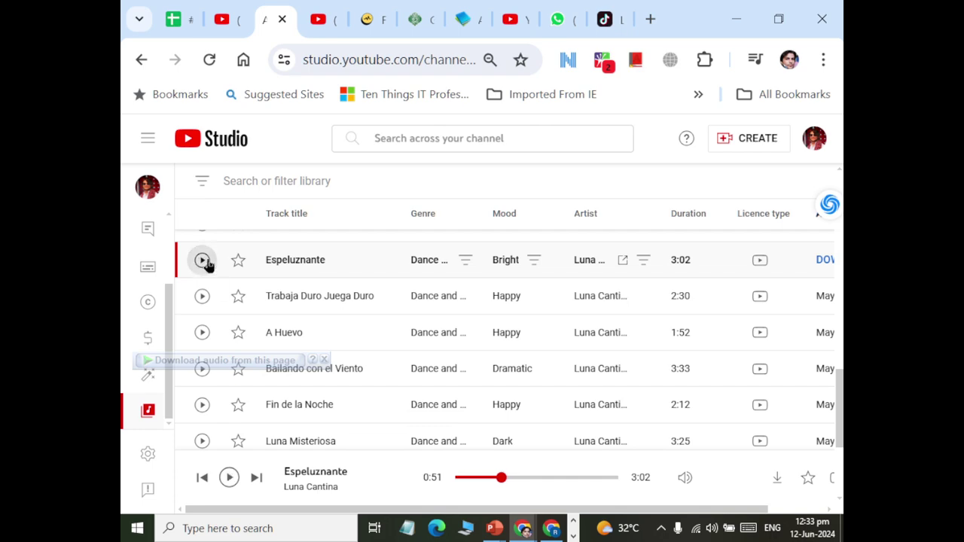
Step: Download the Espeluznante track as an MP3 into Downloads\Music and minimize its progress window to the system tray
left_click_drag(592, 510, 648, 509)
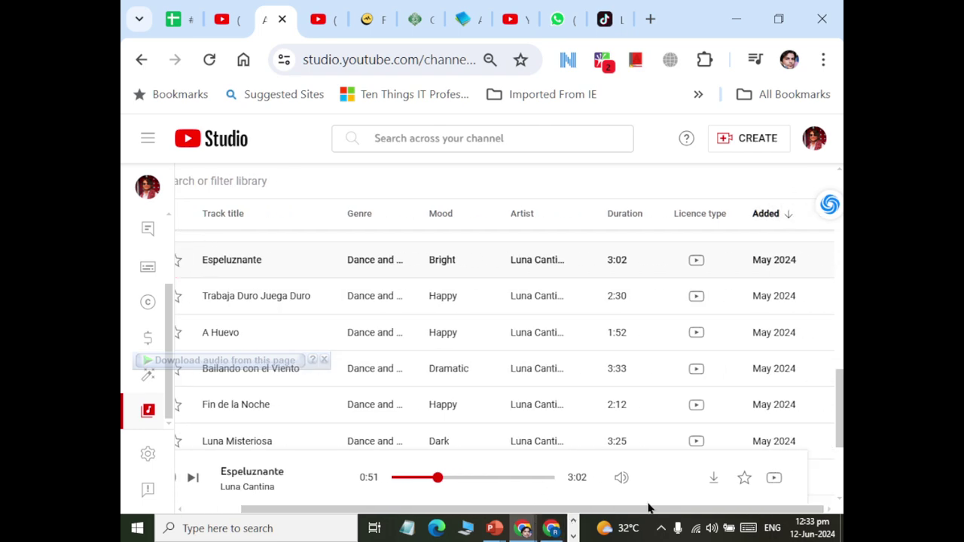
mouse_move(787, 277)
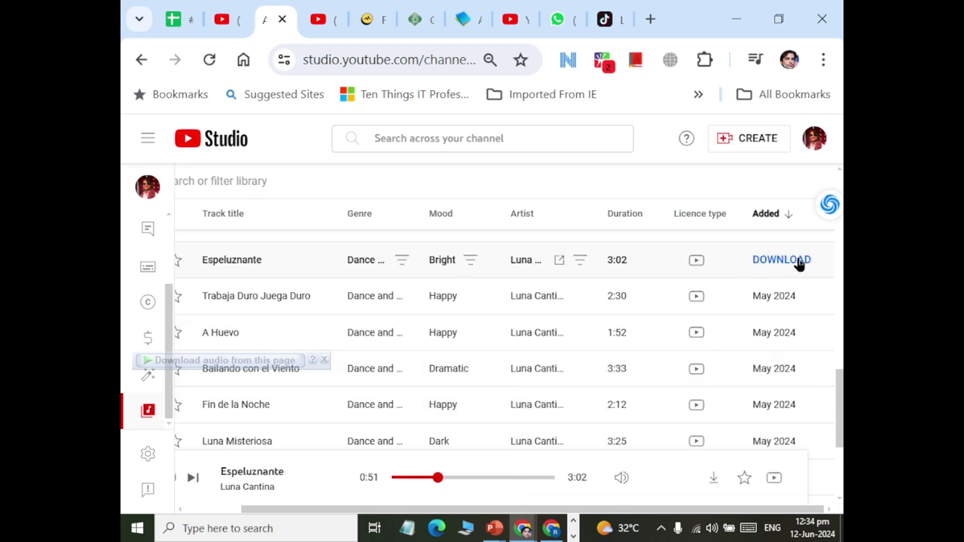
left_click(798, 262)
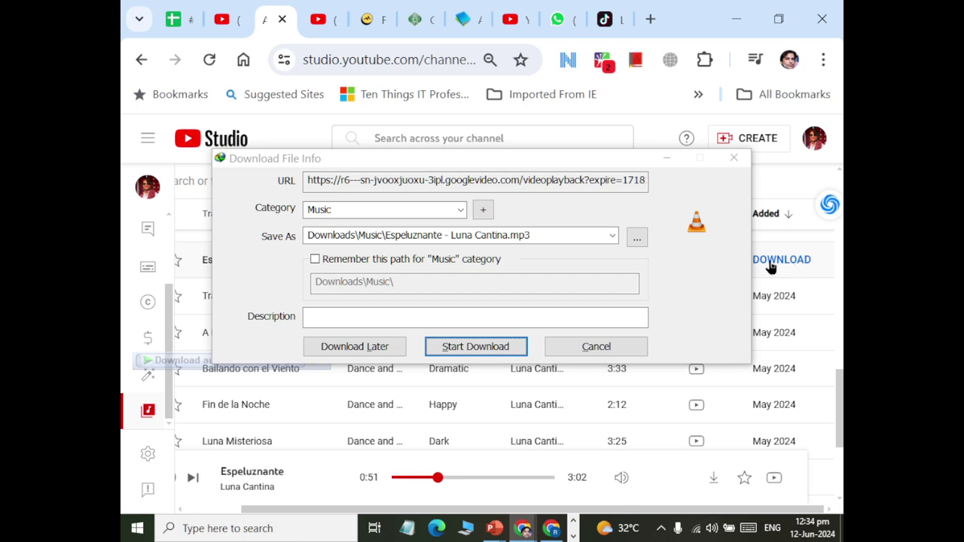
left_click(497, 346)
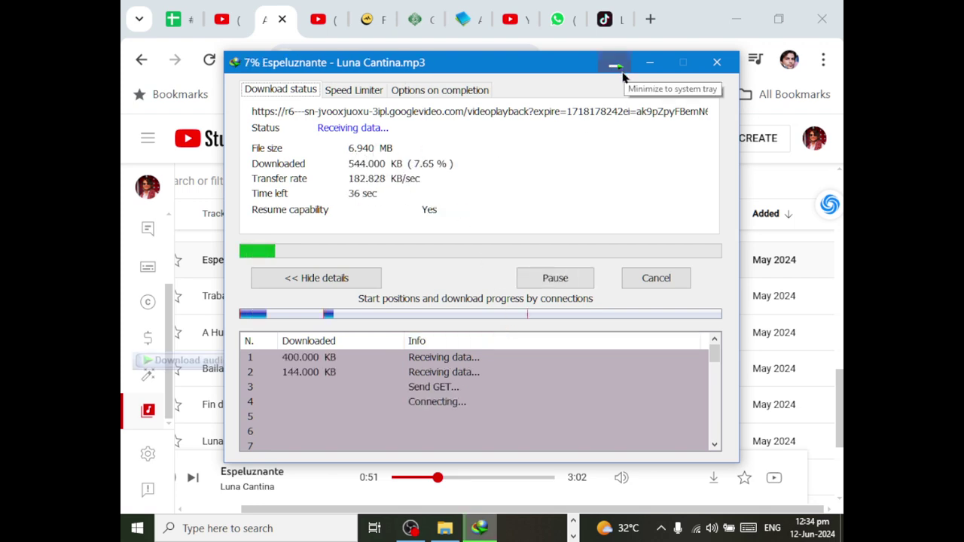
left_click(620, 71)
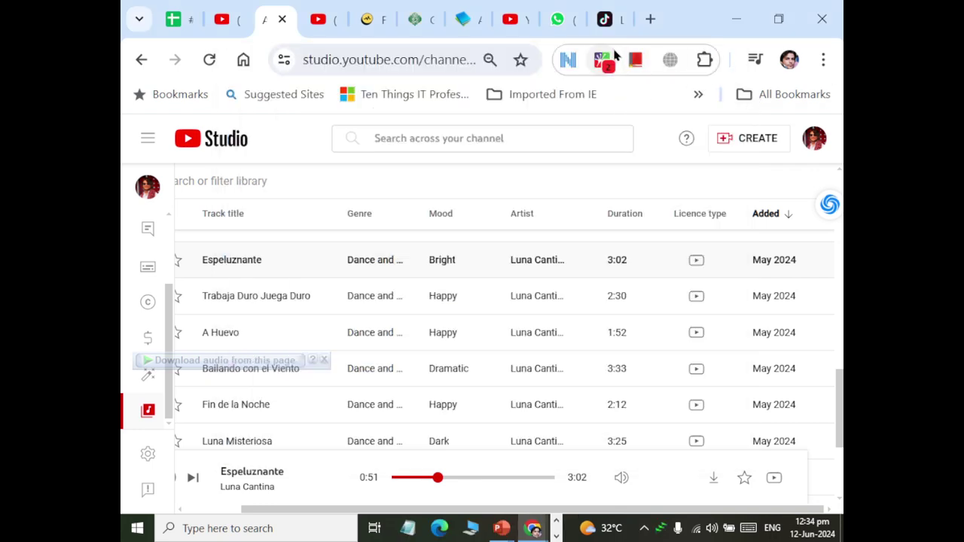
Step: Return to the TikTok login page and sign in with the existing Google account
left_click(603, 21)
left_click(519, 220)
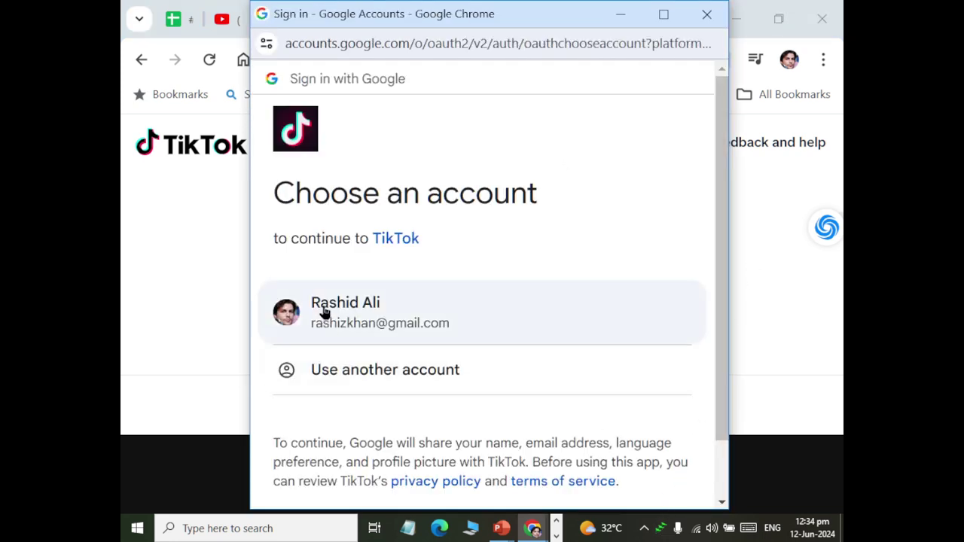
left_click(323, 312)
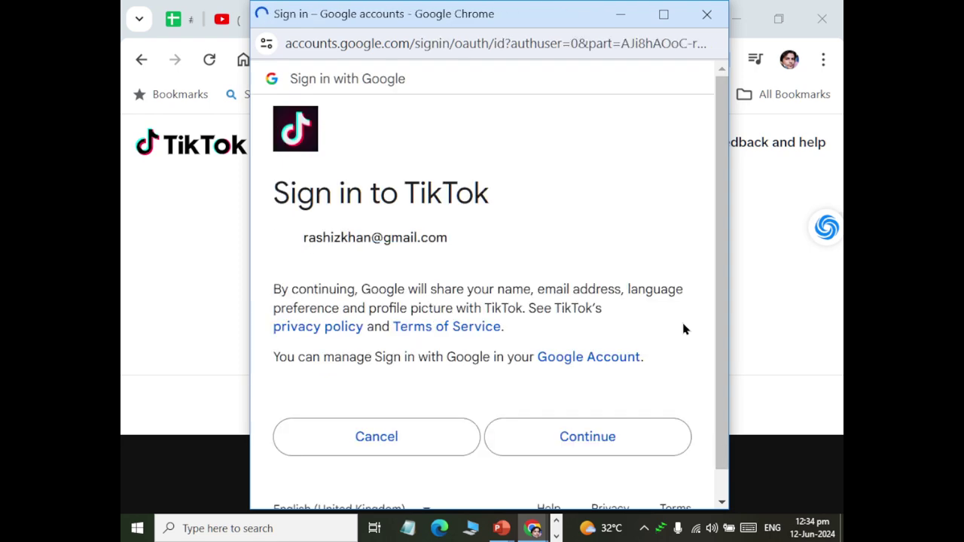
left_click(610, 443)
scroll(614, 437, "down", 1)
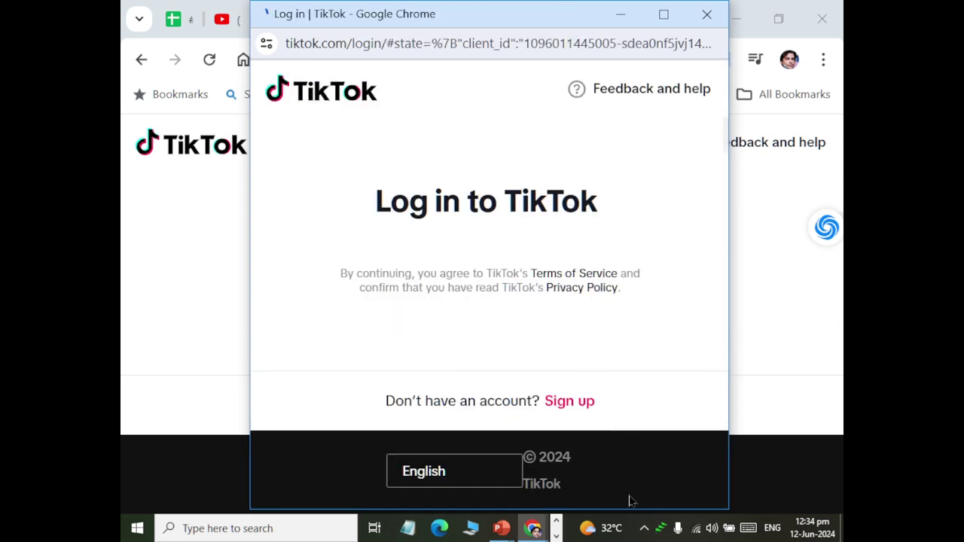
Step: Restore the Espeluznante download window and open the folder containing the finished MP3
left_click(660, 528)
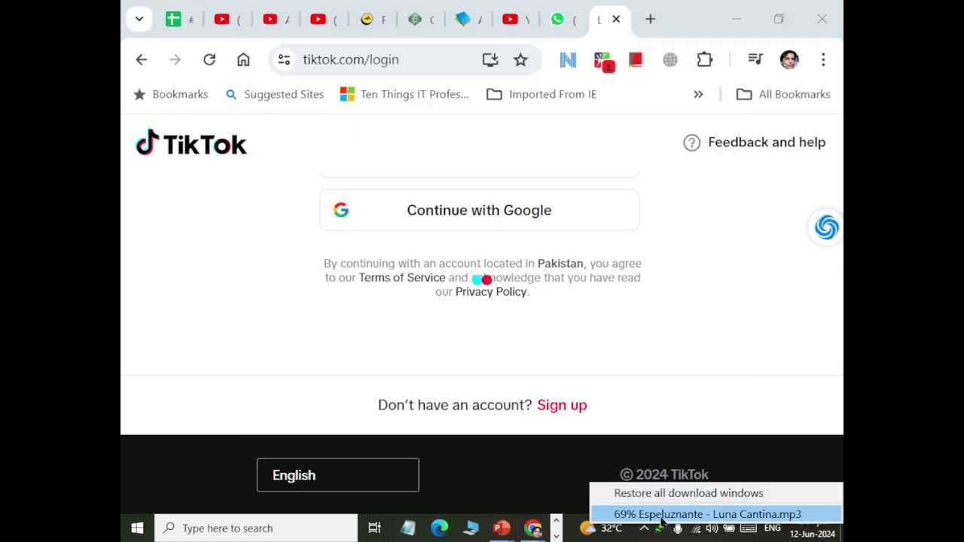
left_click(661, 515)
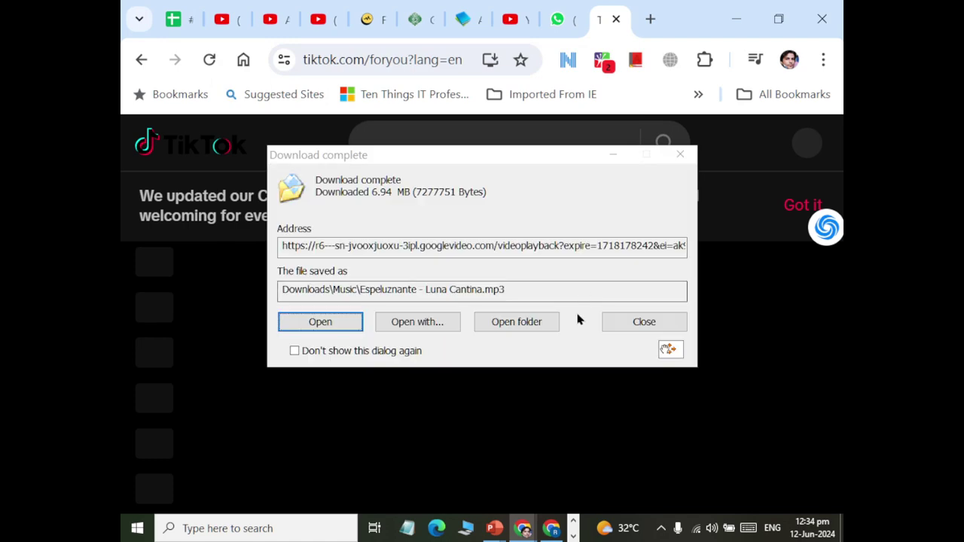
left_click(508, 322)
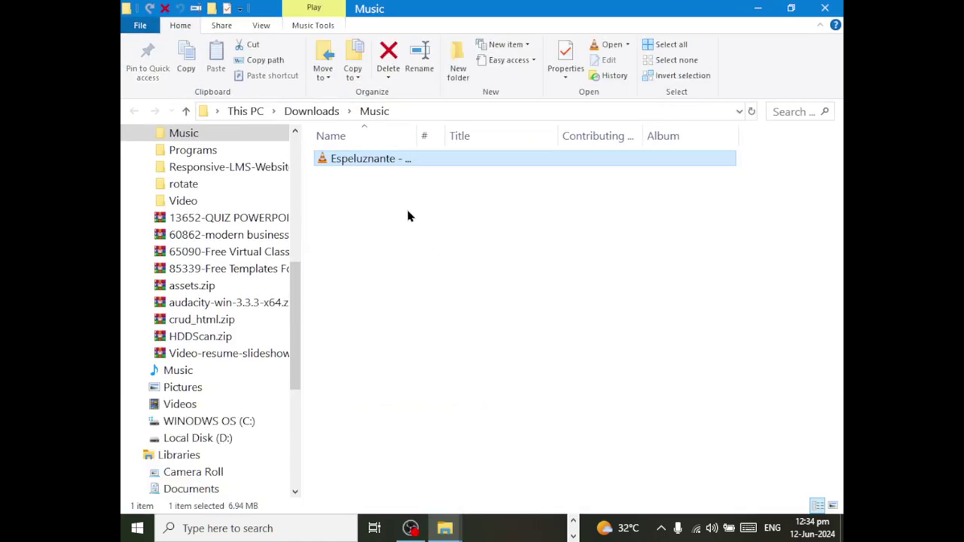
Step: Minimize the download folder window and pause the video playing on the TikTok feed
right_click(354, 163)
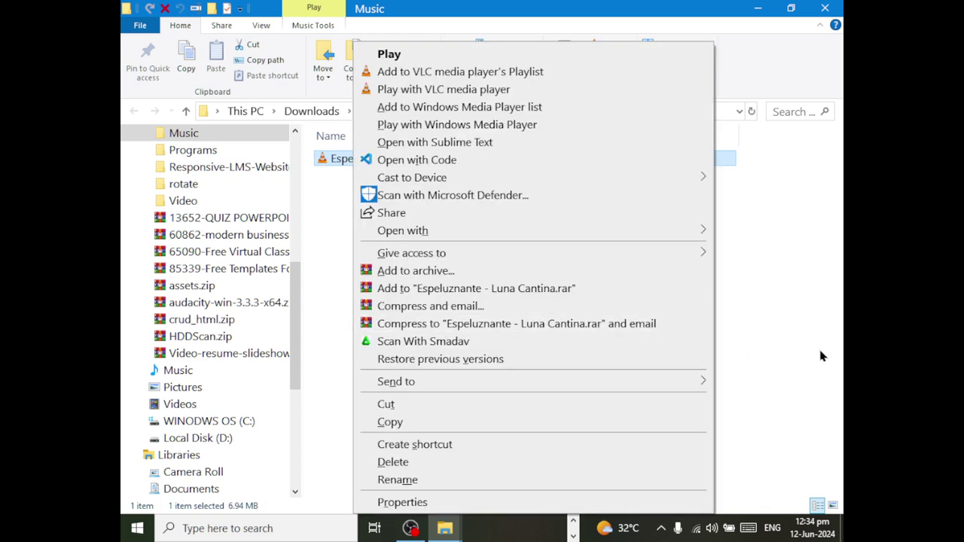
left_click(788, 226)
left_click(758, 13)
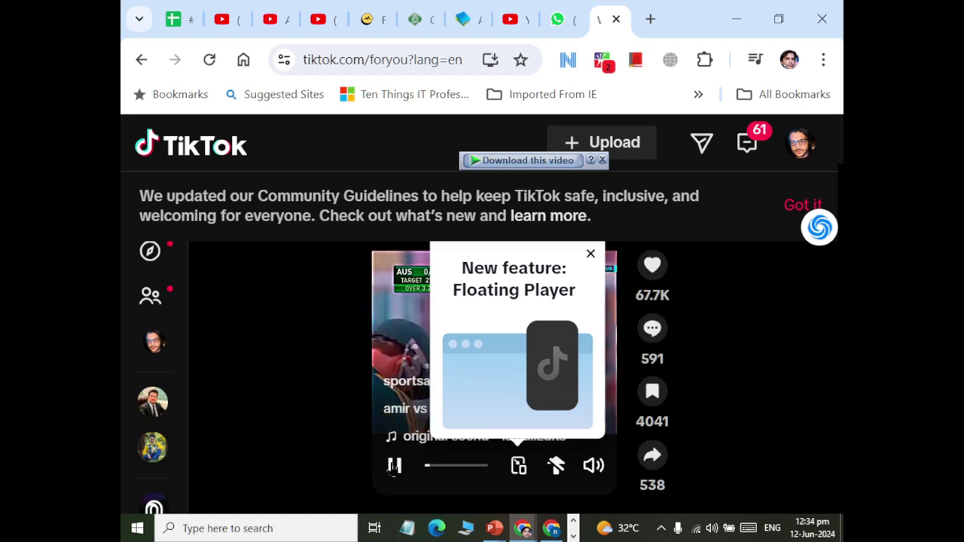
left_click(388, 465)
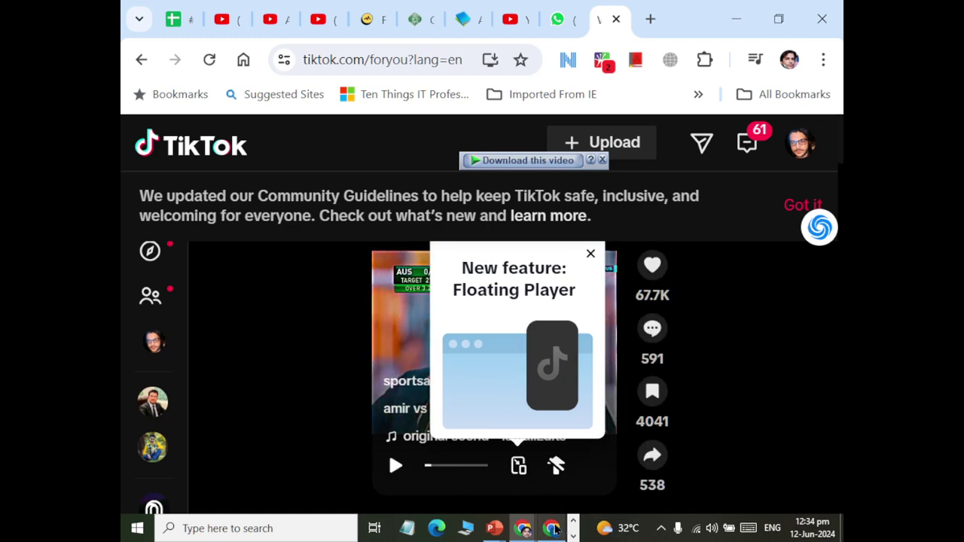
Step: Move the Espeluznante MP3 from Downloads\Music to This PC's Music folder
key("alt+Tab")
right_click(360, 163)
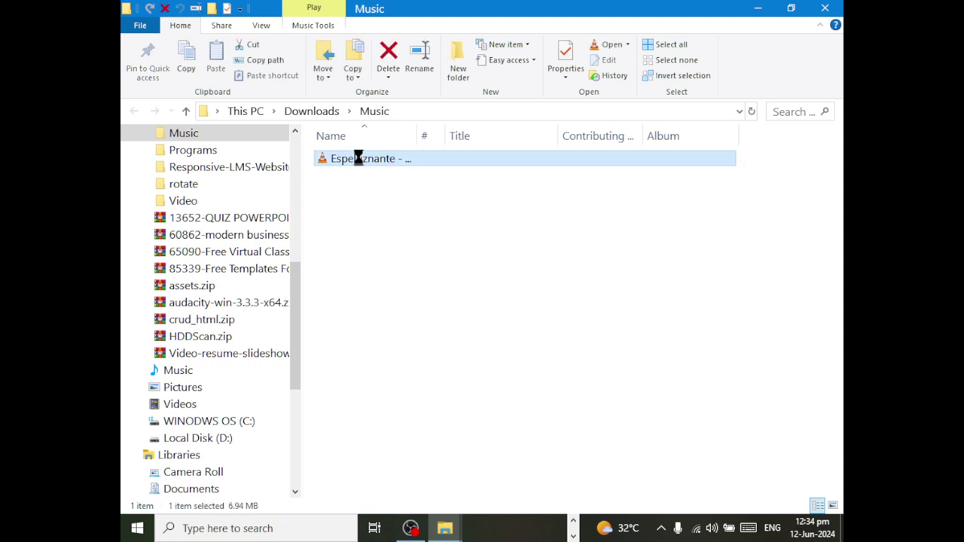
left_click(399, 404)
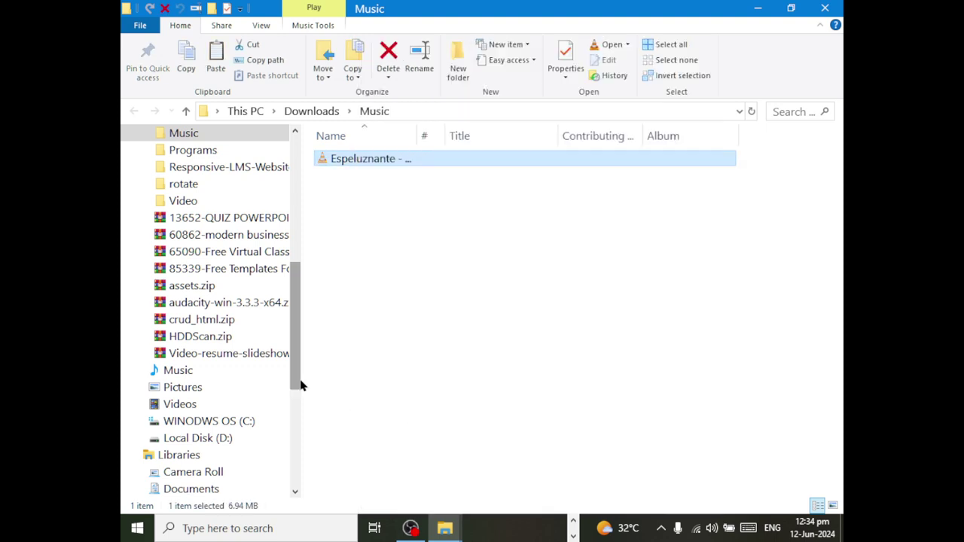
left_click_drag(299, 383, 309, 177)
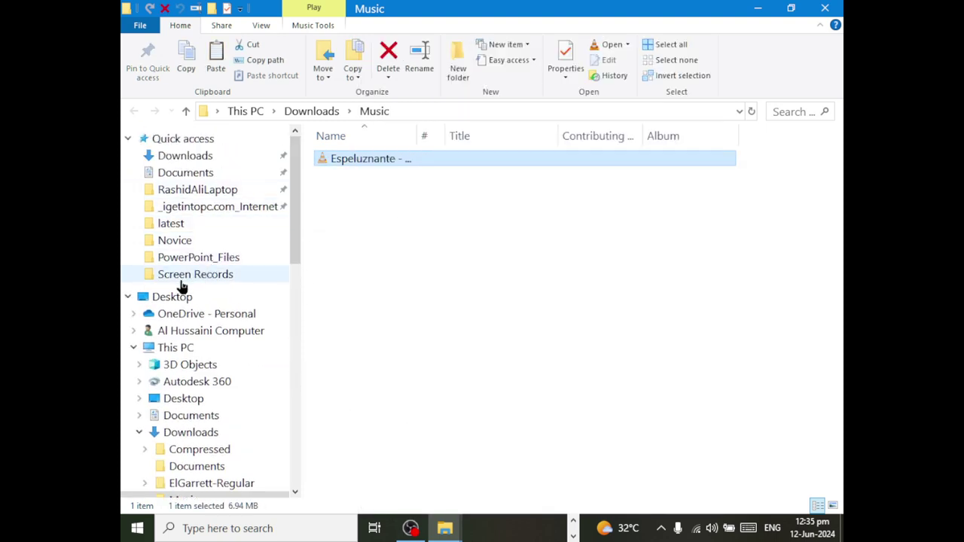
left_click(138, 434)
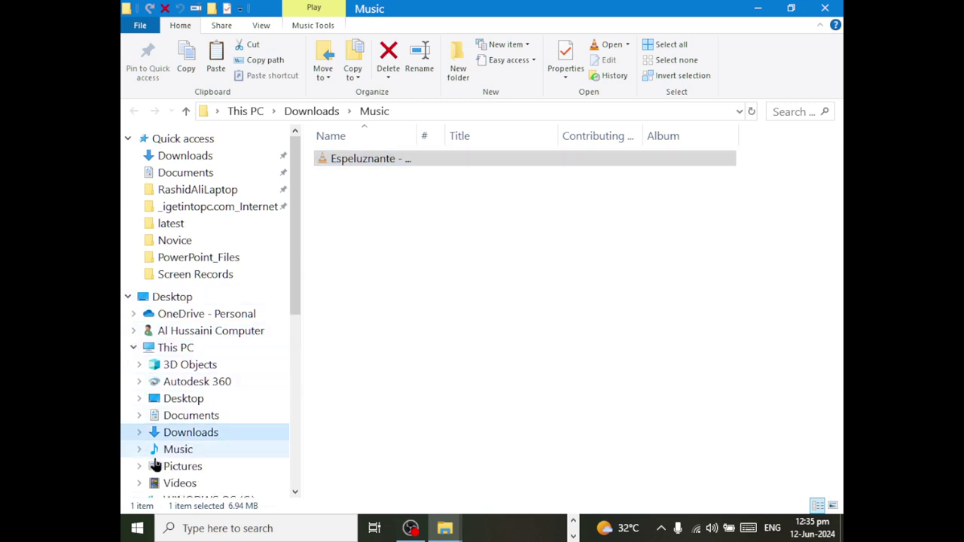
left_click(151, 449)
left_click(684, 266)
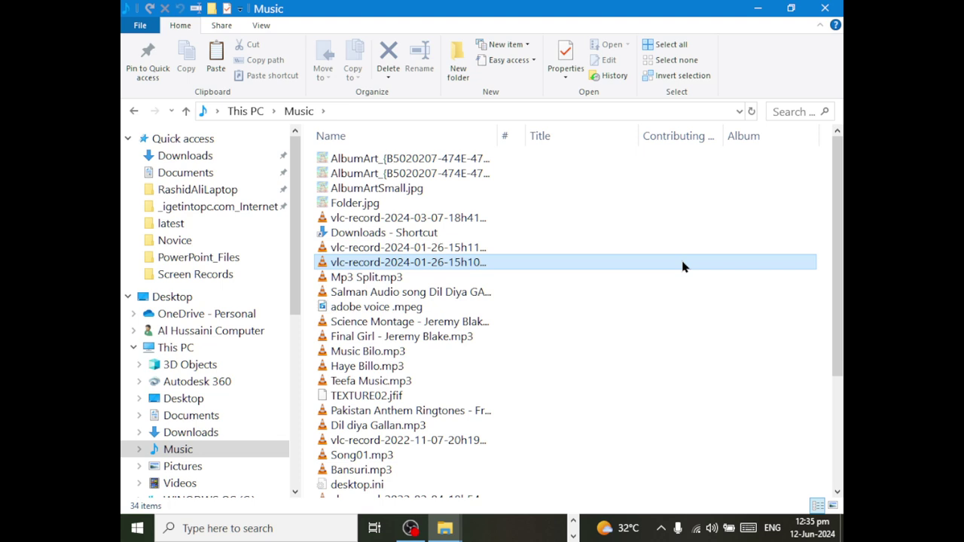
right_click(673, 317)
key("Escape")
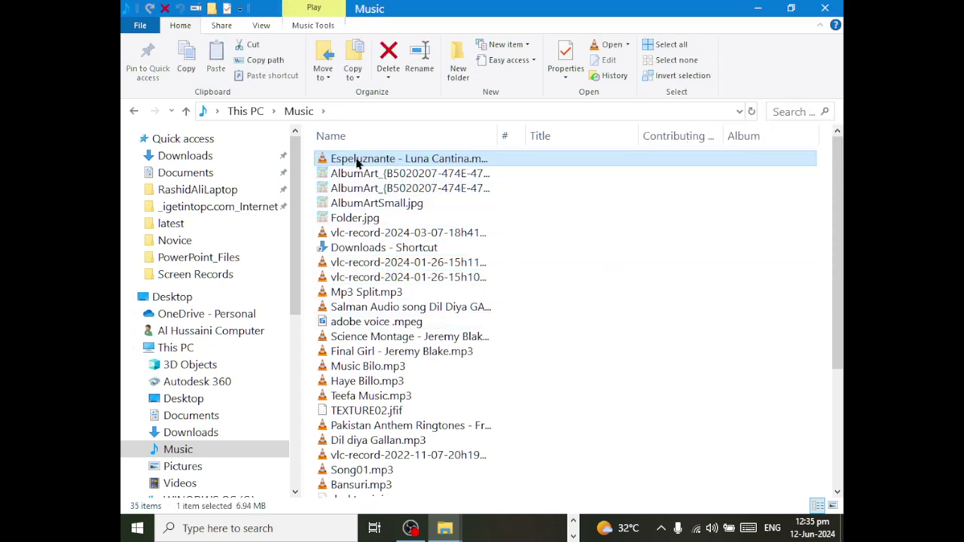
Step: Switch to the Class 04 mobile Add.pptx presentation in PowerPoint
key("alt+Tab")
key("alt+Tab")
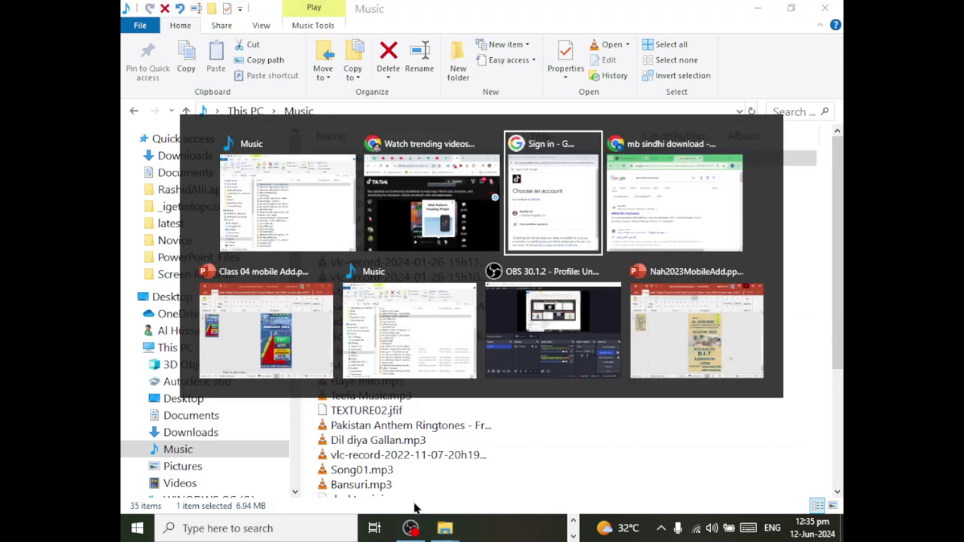
key("alt+Tab")
key("alt+Tab")
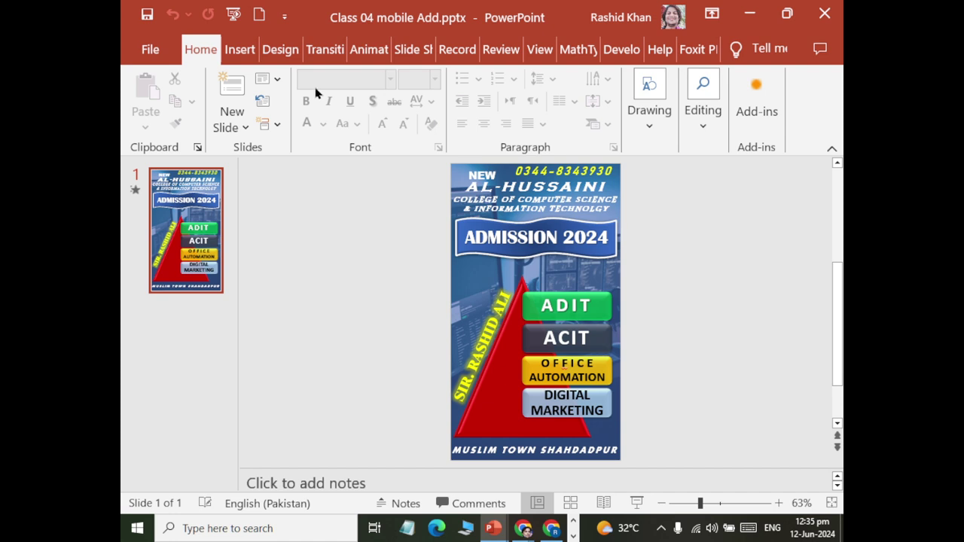
Step: Insert the audio file Espeluznante - Luna Cantina.mp3 from This PC's Music folder onto the slide
left_click(251, 47)
left_click(753, 131)
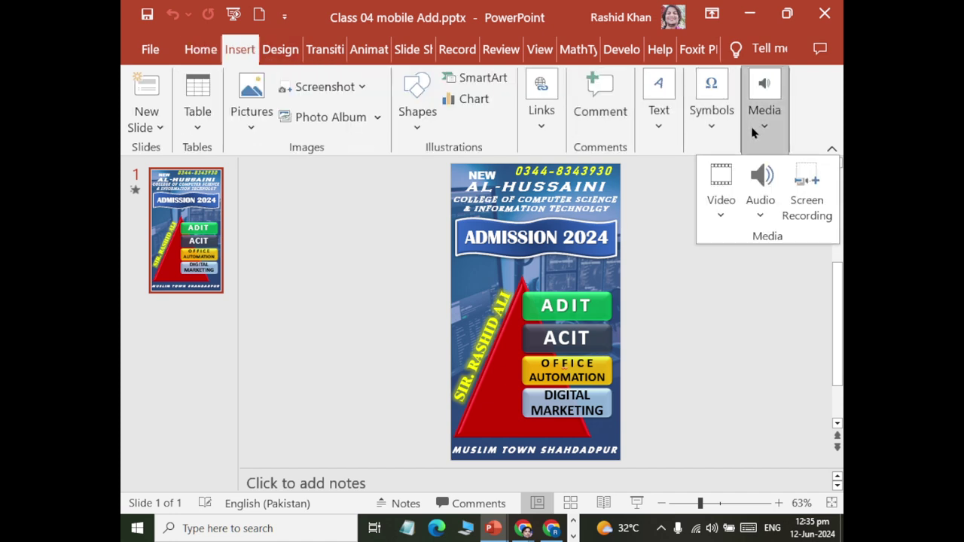
left_click(747, 214)
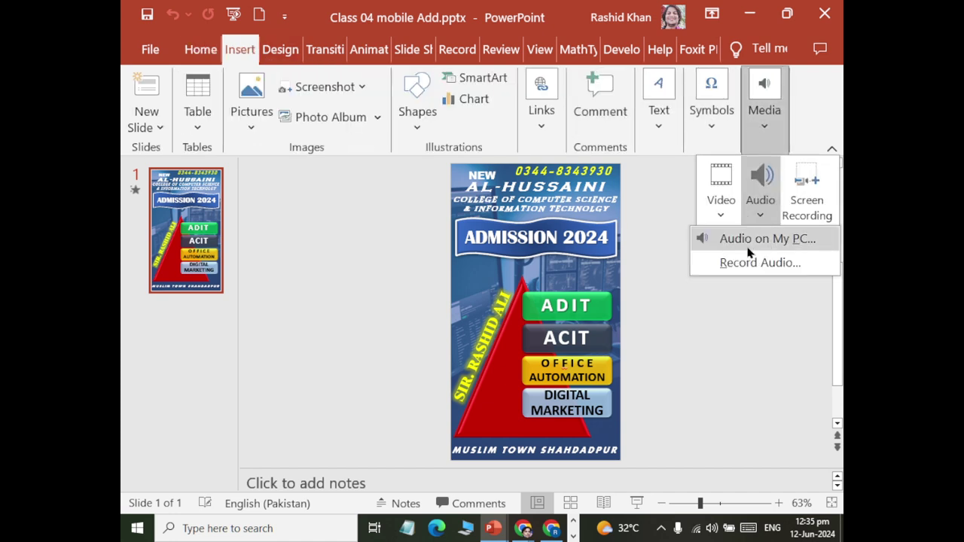
left_click(750, 239)
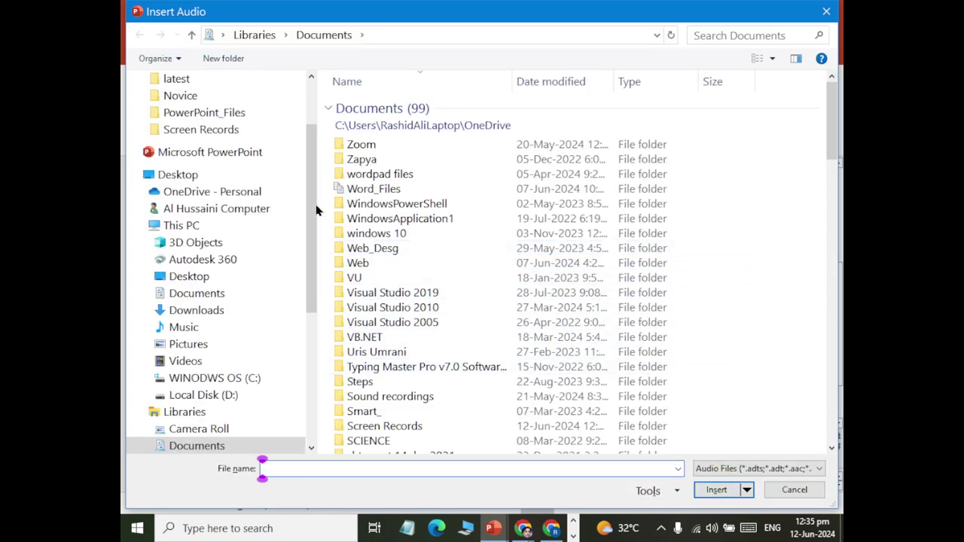
left_click(188, 329)
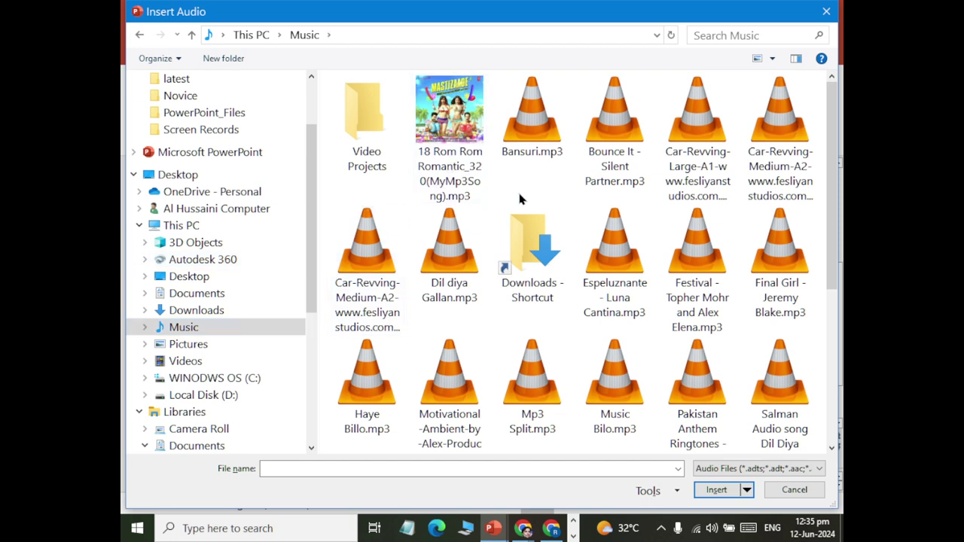
right_click(518, 193)
mouse_move(597, 230)
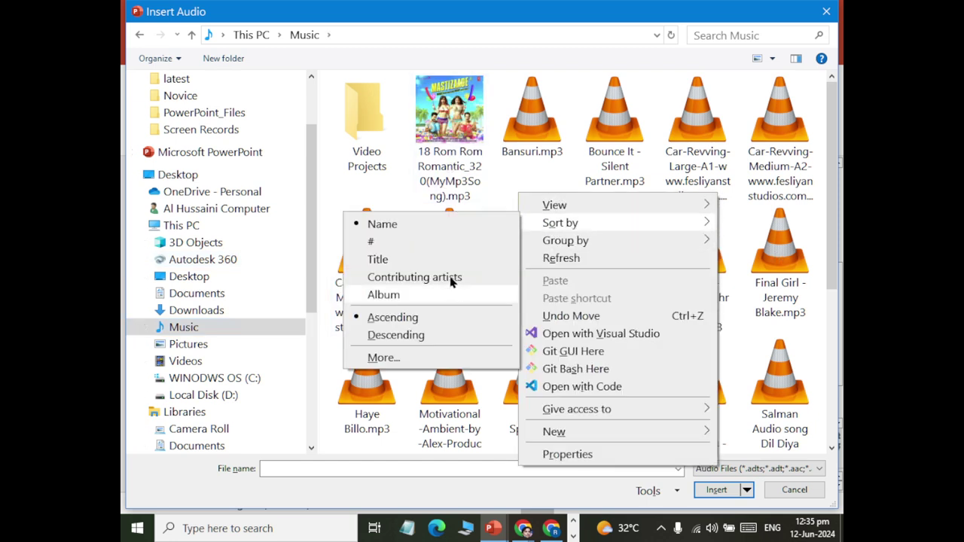
left_click(546, 174)
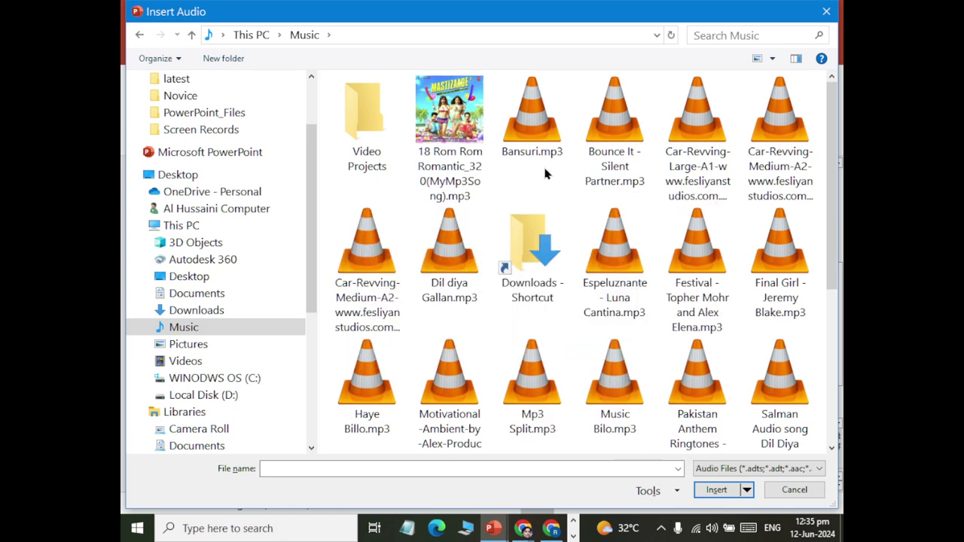
key("e")
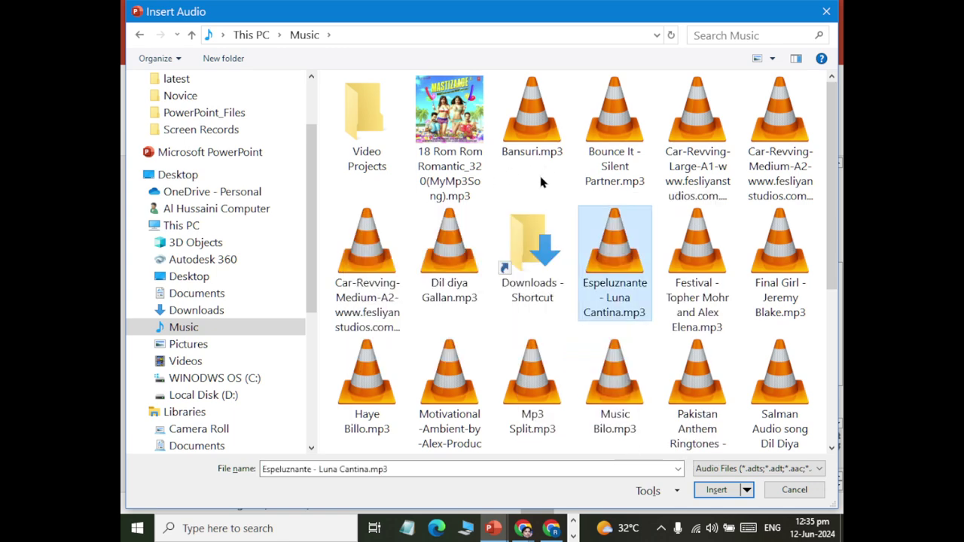
double_click(616, 290)
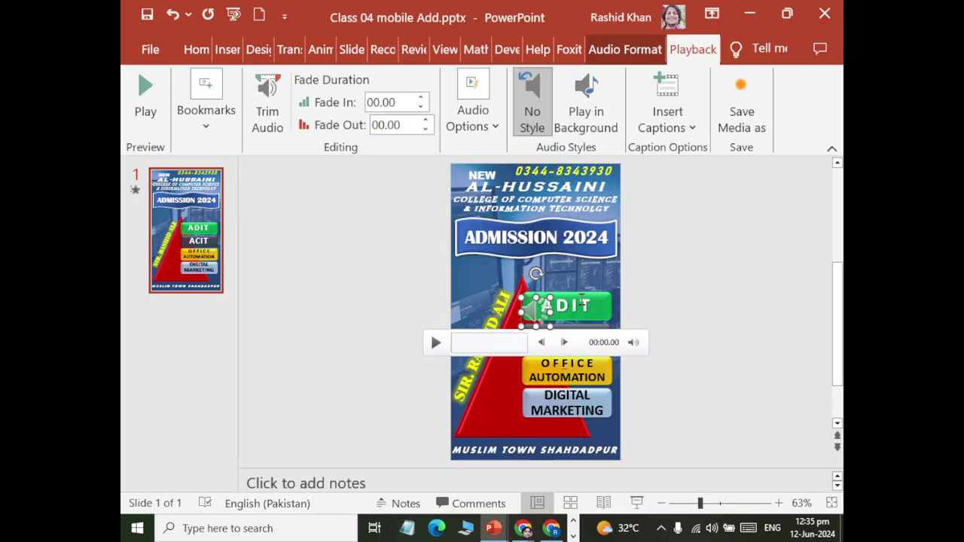
Step: Move the audio icon off the slide into the empty area beside it and set the clip to play in the background
left_click_drag(531, 316, 357, 312)
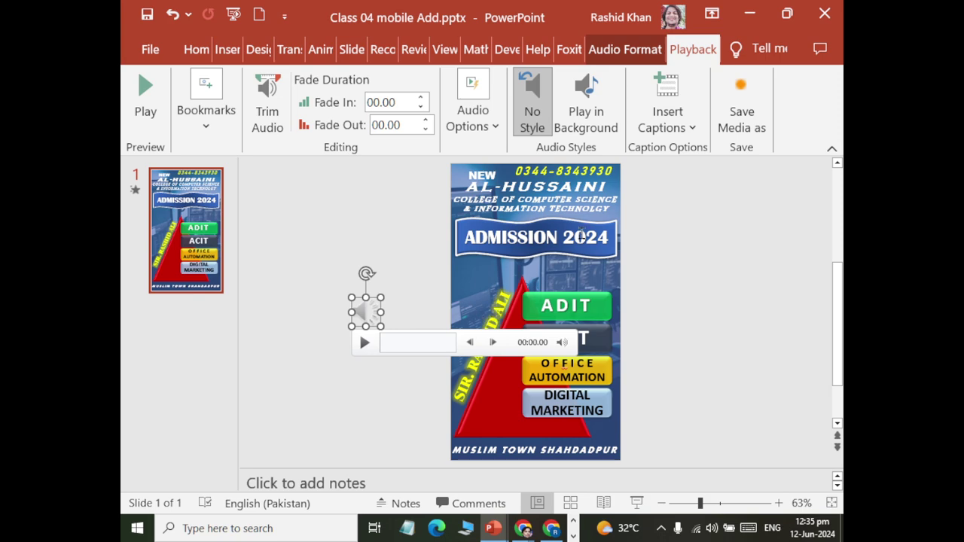
left_click(601, 119)
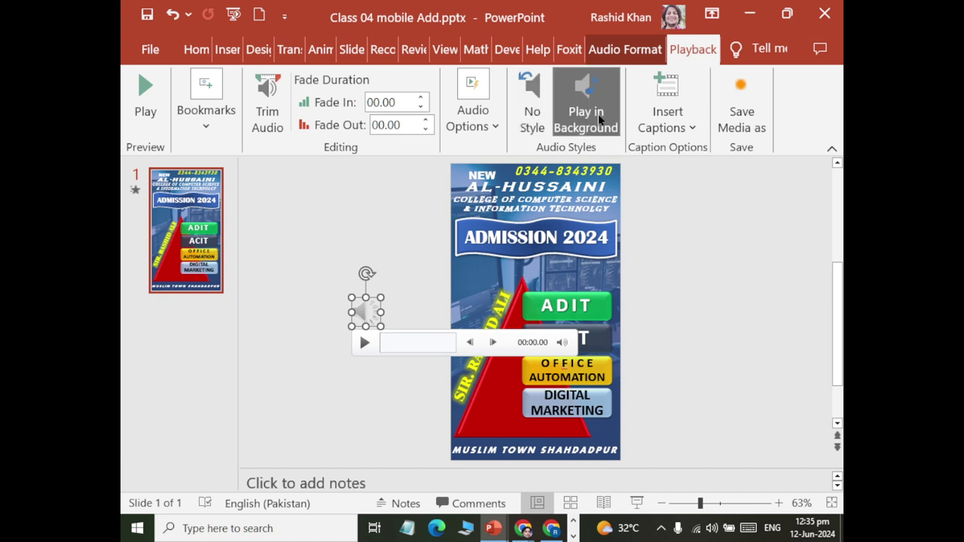
Step: Start trimming the audio clip, with the start time at 00:52 and the end time at about 01:09
left_click(267, 102)
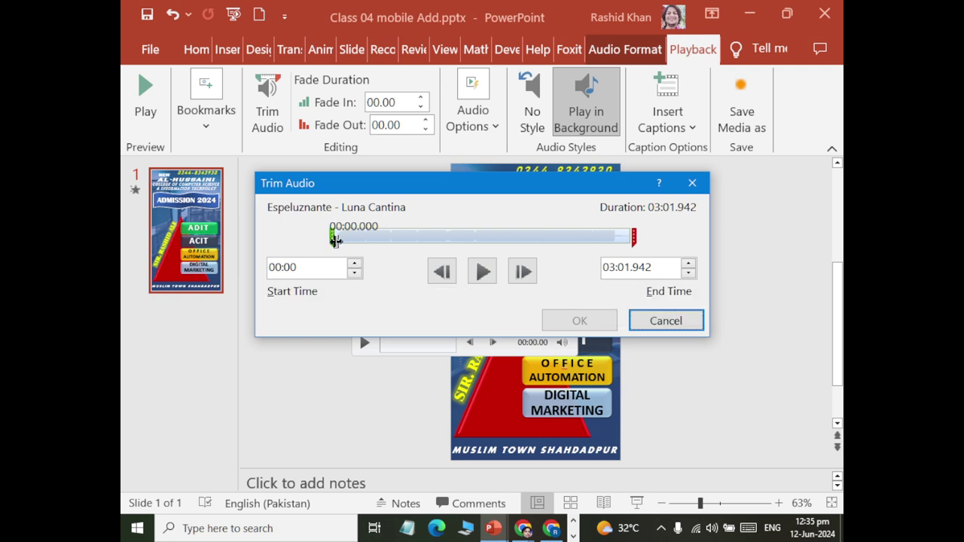
left_click_drag(335, 240, 419, 271)
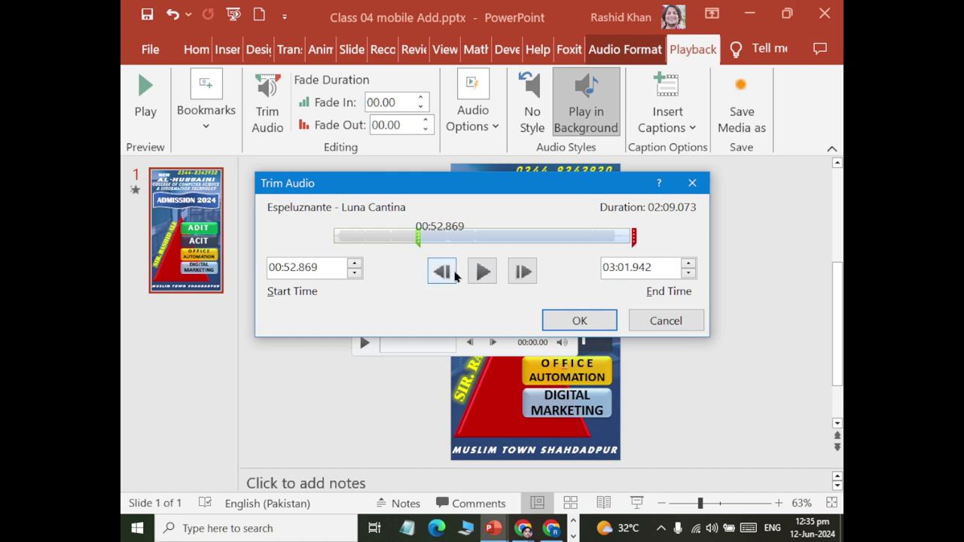
mouse_move(635, 238)
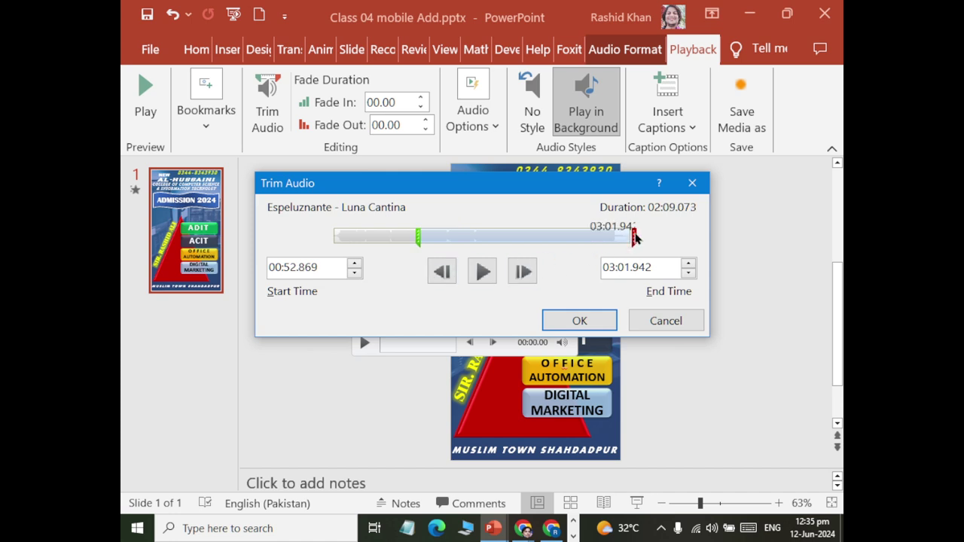
left_click_drag(633, 239, 449, 254)
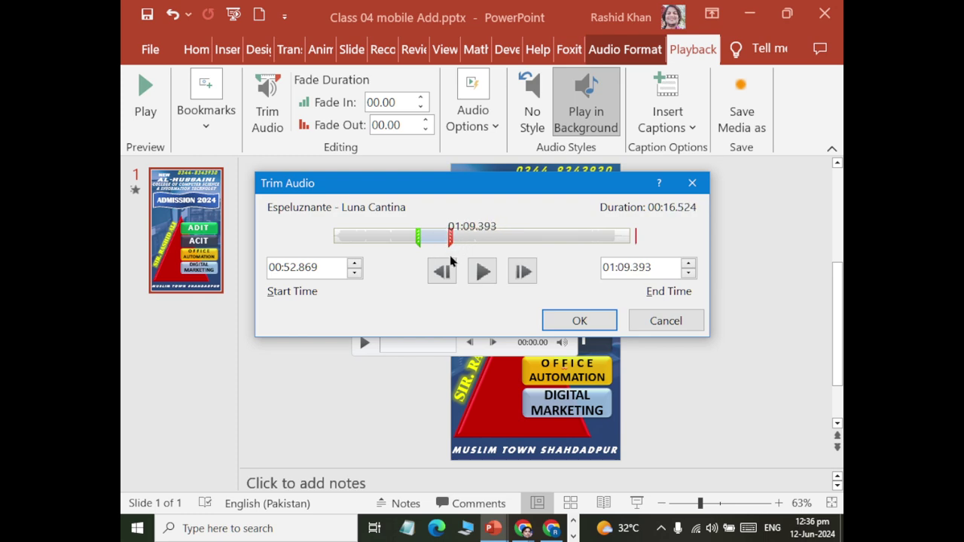
left_click(321, 268)
key("BackSpace")
key("BackSpace")
key("BackSpace")
key("BackSpace")
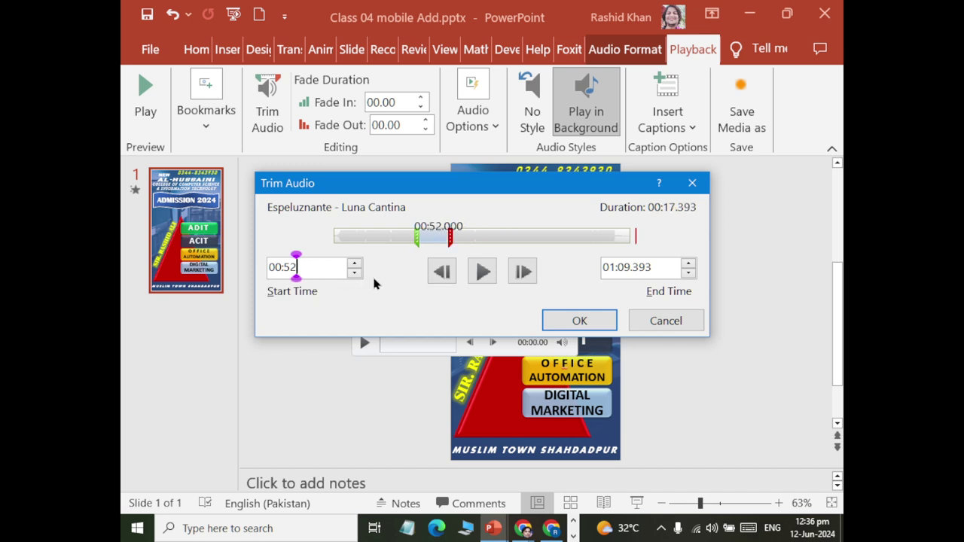
Step: Set the audio trim's end time to 01:15 and apply the trim
left_click(654, 268)
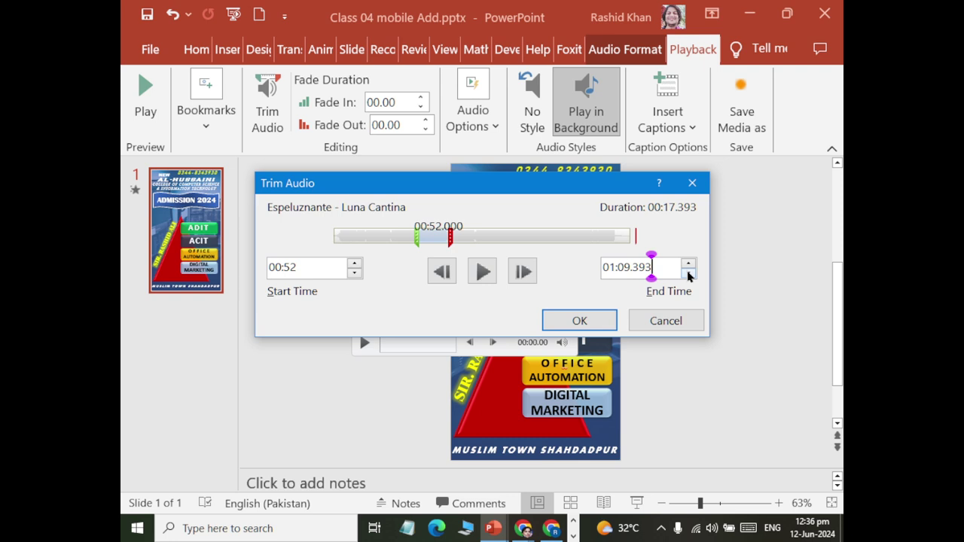
left_click(329, 276)
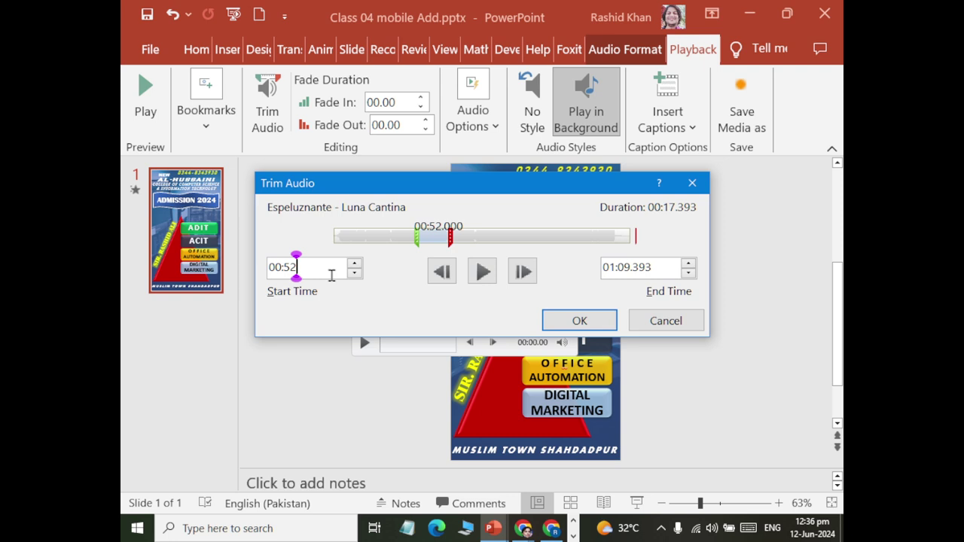
left_click_drag(448, 237, 438, 235)
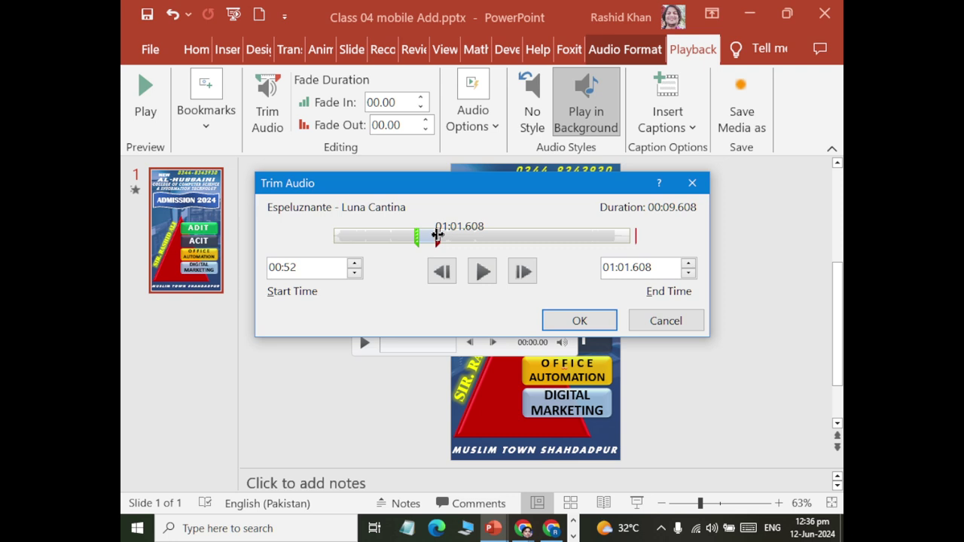
left_click_drag(438, 235, 460, 232)
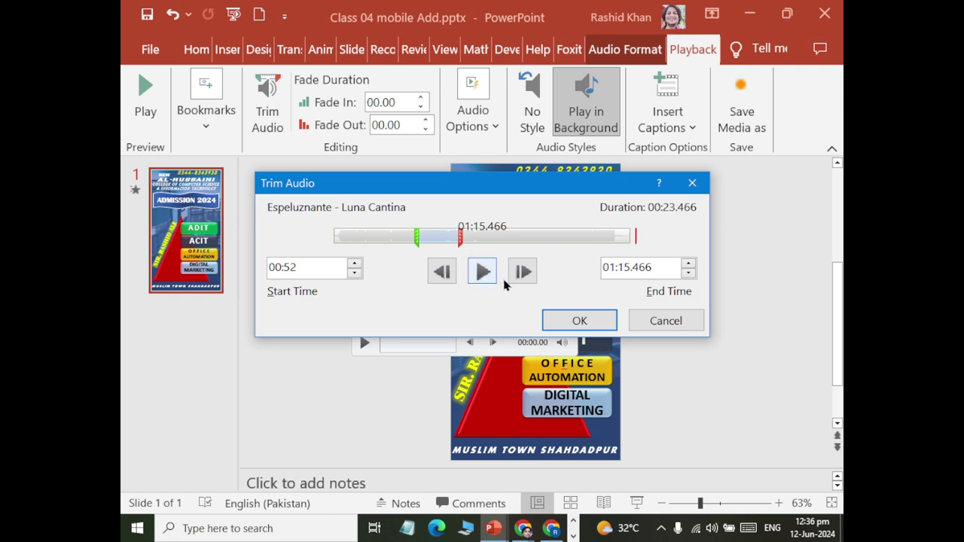
left_click(652, 268)
key("BackSpace")
key("BackSpace")
key("BackSpace")
key("BackSpace")
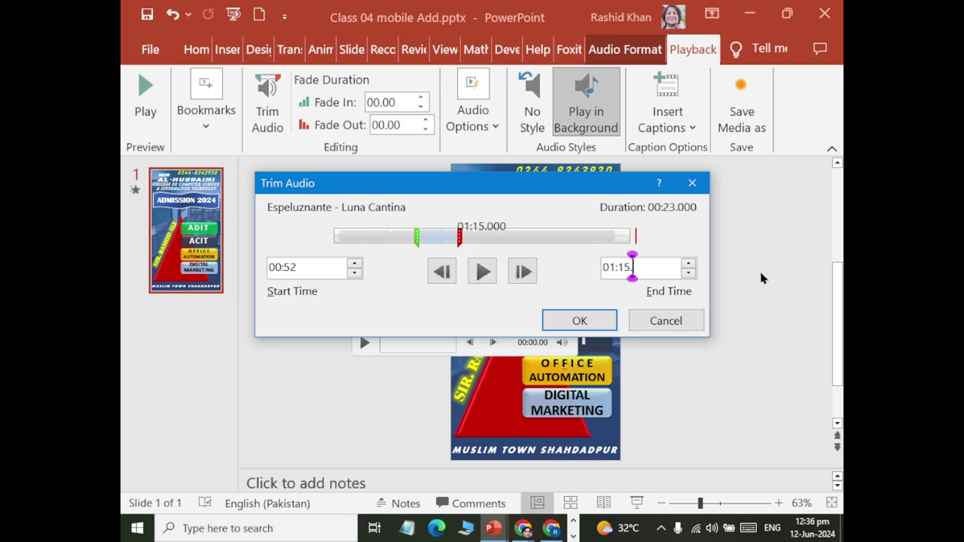
left_click(294, 268)
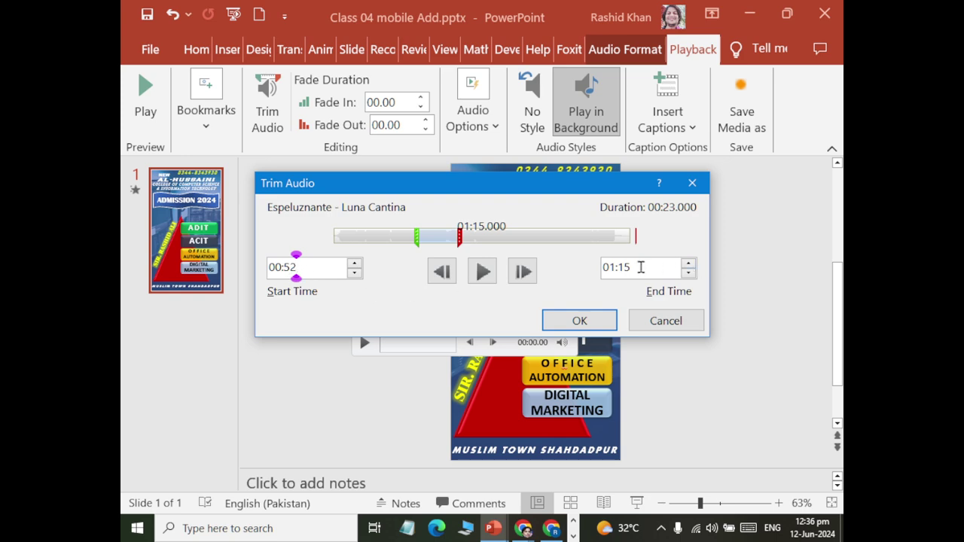
mouse_move(647, 270)
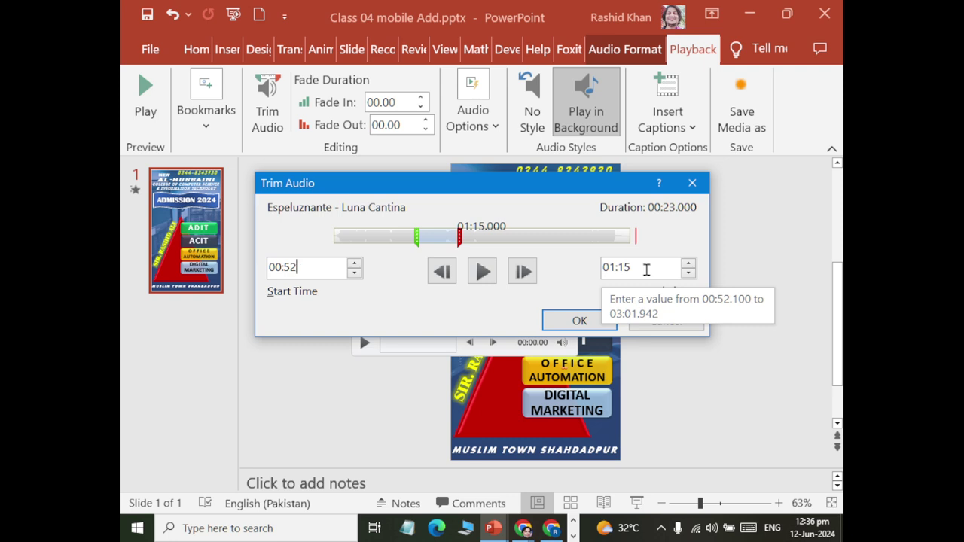
left_click(591, 320)
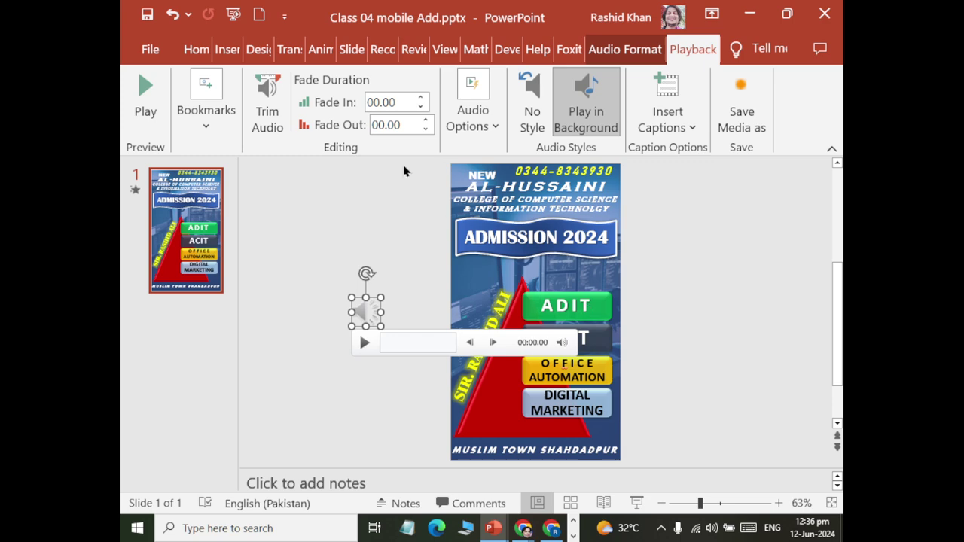
Step: Play the slide show to preview the ad with its trimmed music, and return to editing
left_click(640, 509)
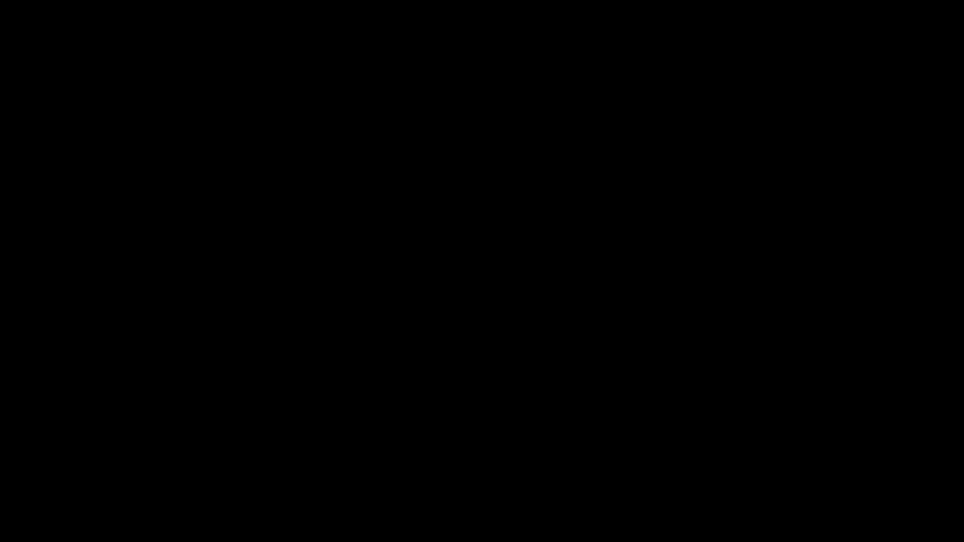
left_click(482, 272)
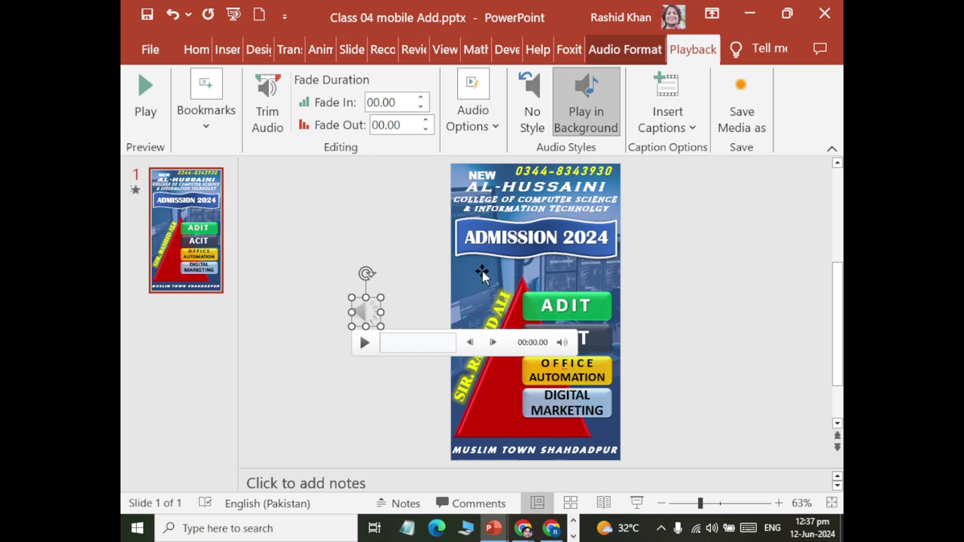
Step: Switch to the TikTok feed in Chrome, copy the cricket video's share link, and dismiss the Floating Player notice
key("alt+Tab")
key("alt+Tab")
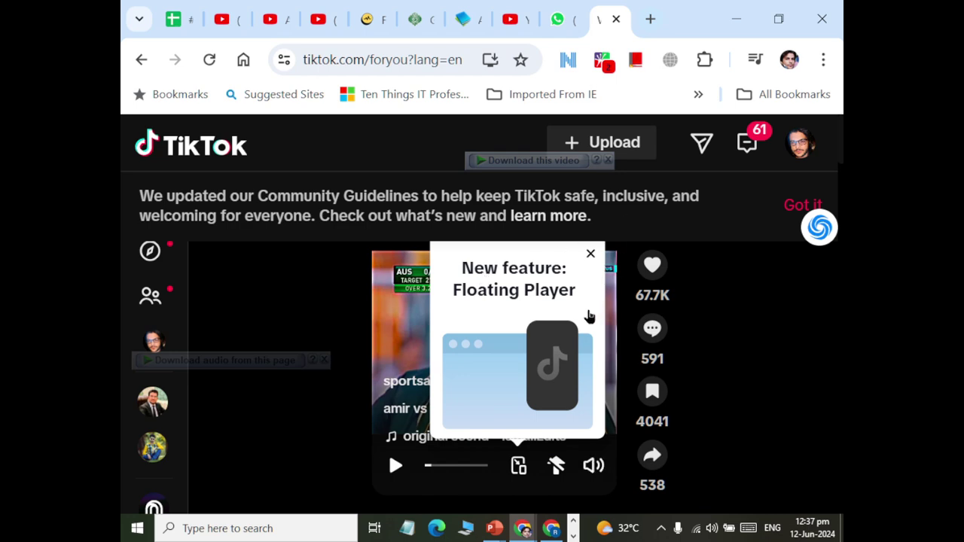
scroll(646, 251, "down", 2)
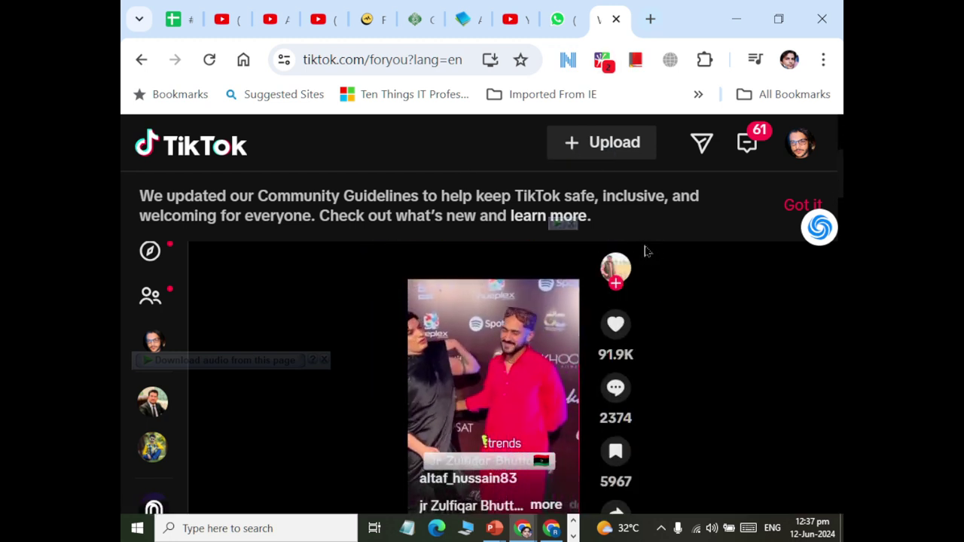
scroll(646, 251, "up", 2)
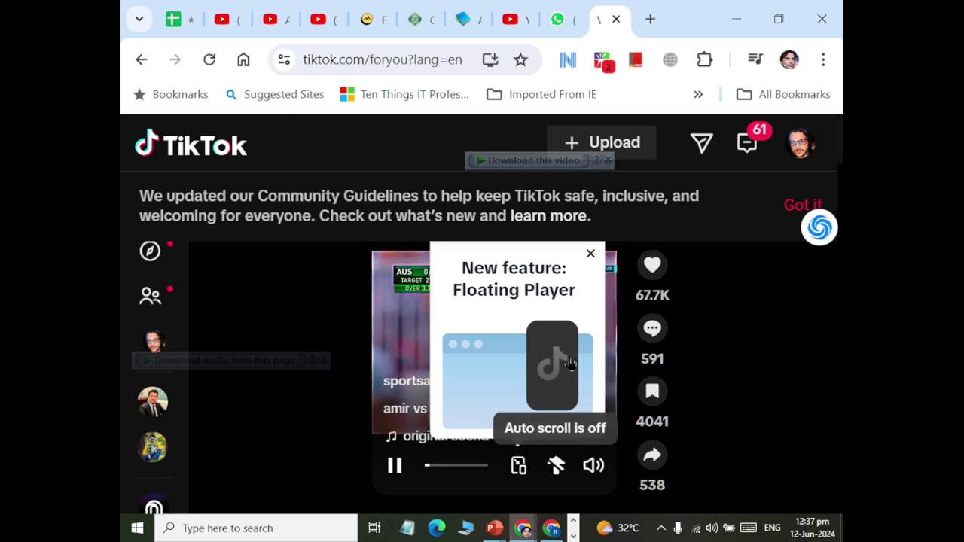
mouse_move(645, 457)
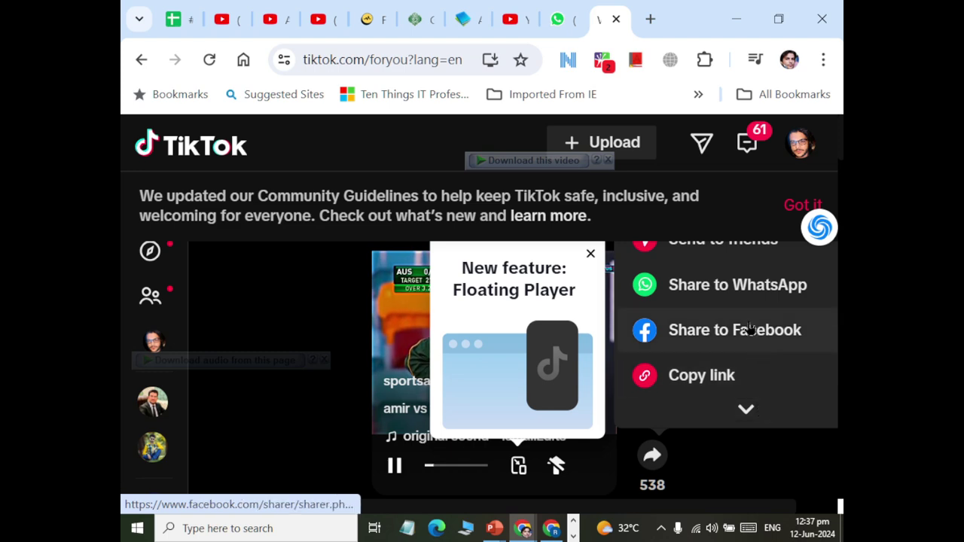
left_click(692, 387)
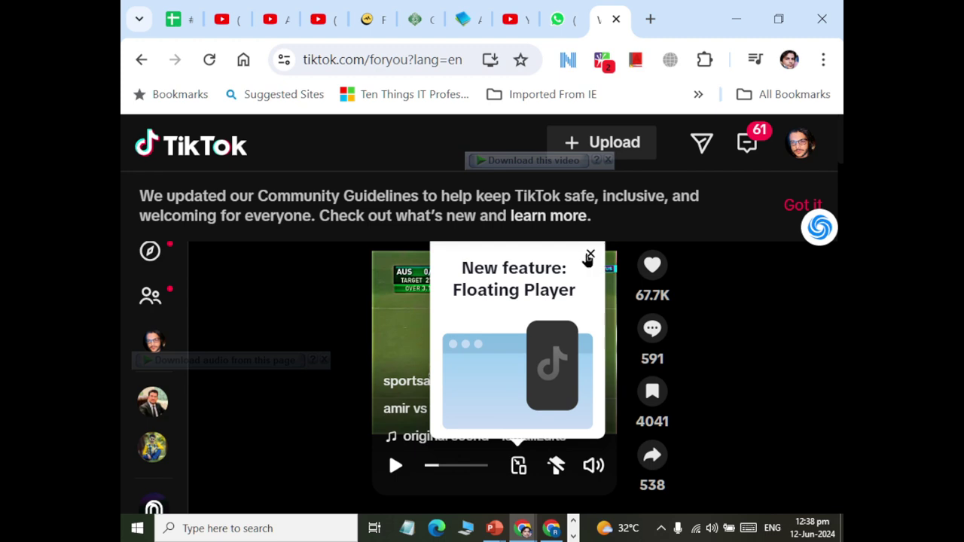
left_click(589, 256)
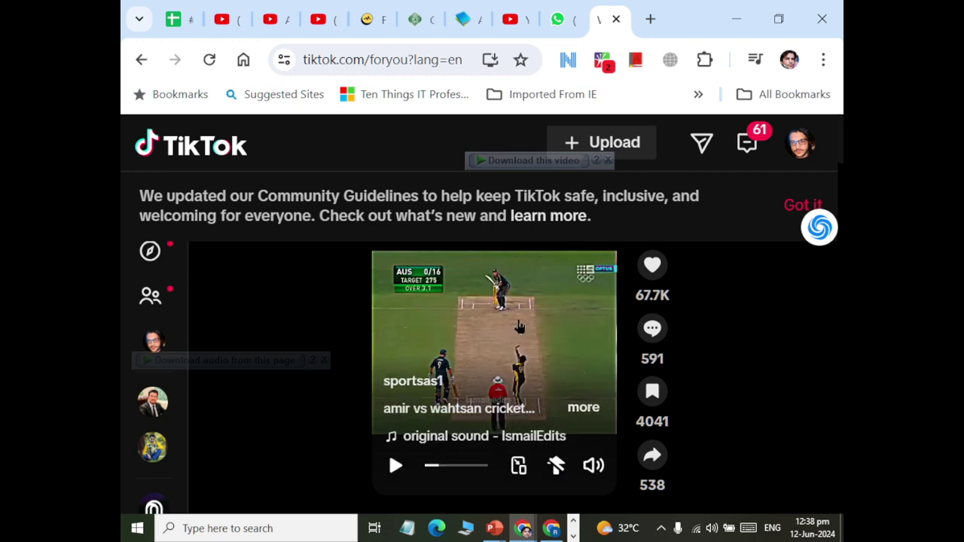
scroll(558, 287, "down", 2)
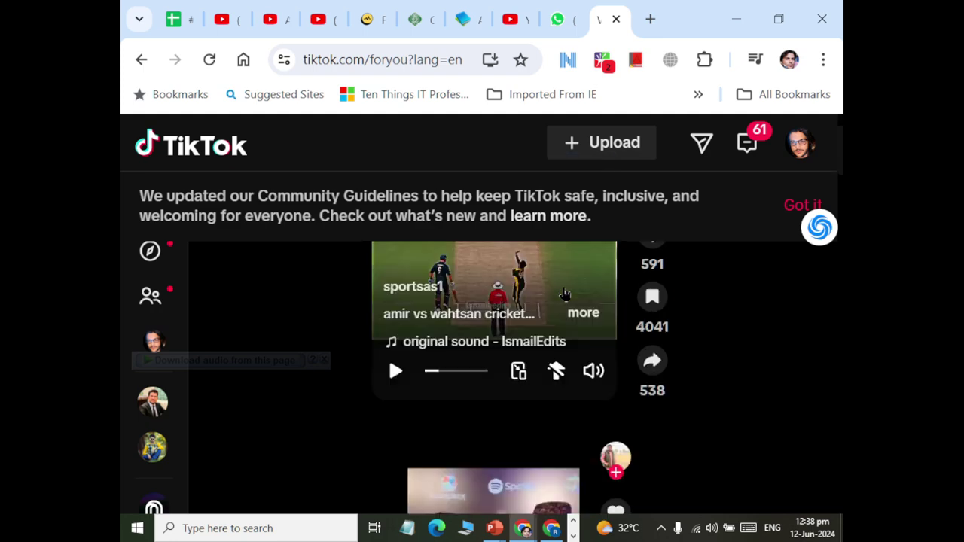
Step: Switch to PowerPoint and try to insert another audio clip into the ad through the PC audio and recording options
key("alt+Tab")
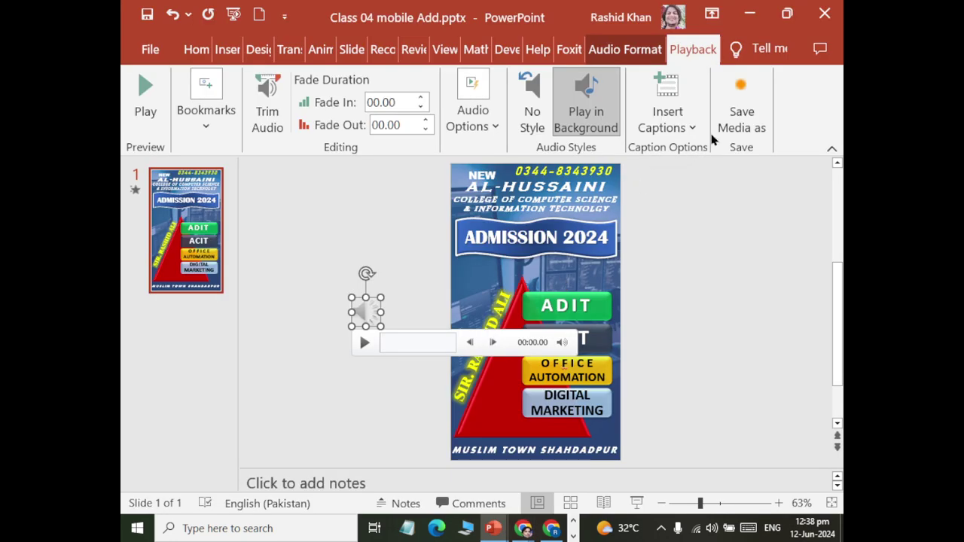
left_click(227, 48)
left_click(769, 143)
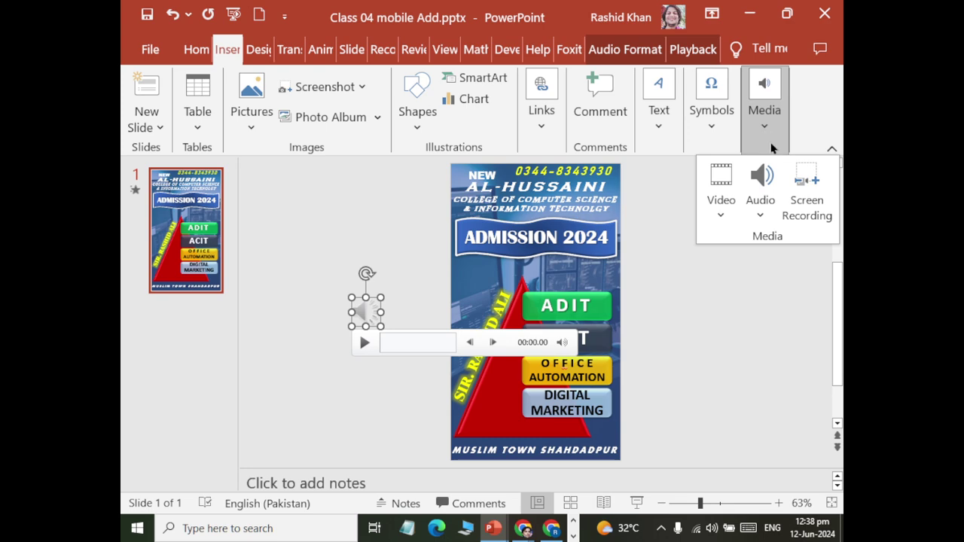
left_click(761, 192)
left_click(762, 238)
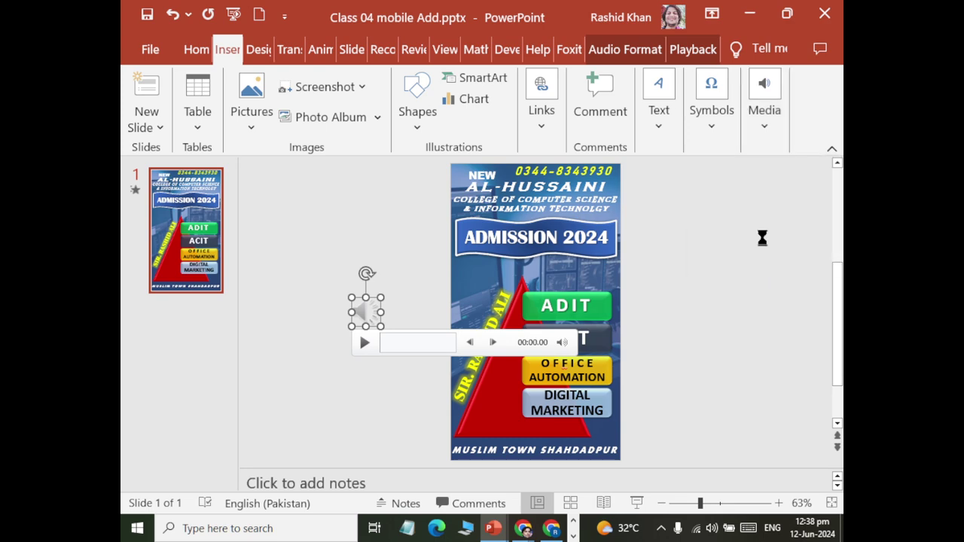
key("Escape")
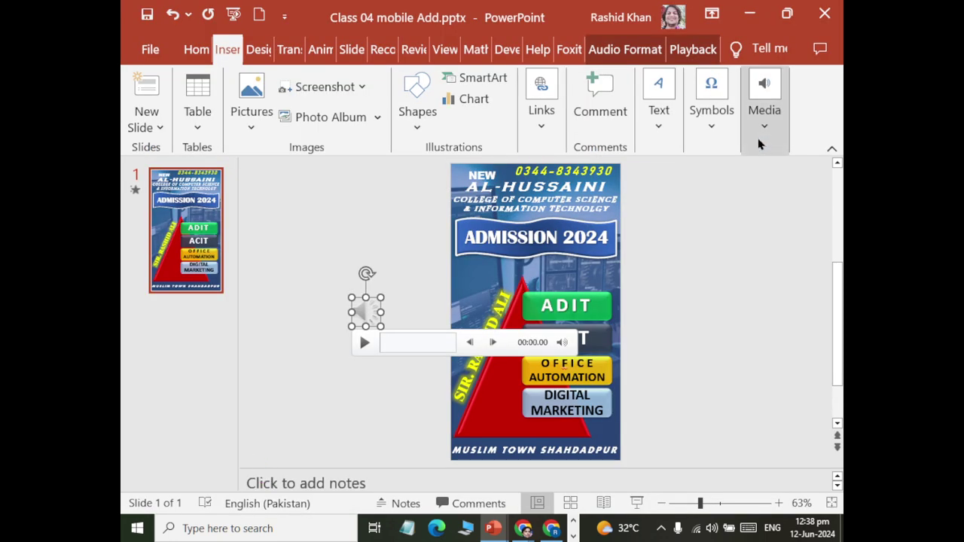
left_click(711, 120)
left_click(764, 125)
left_click(761, 215)
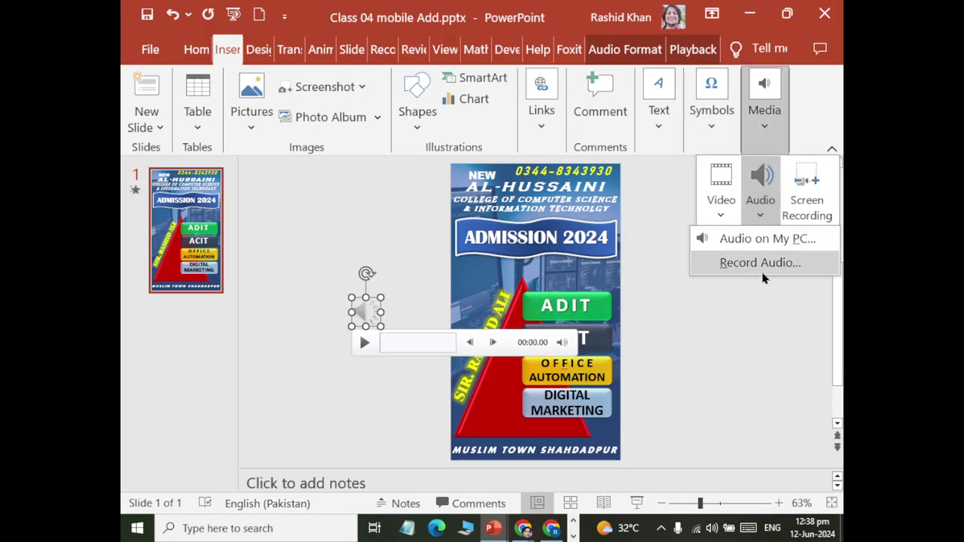
left_click(764, 274)
left_click(562, 302)
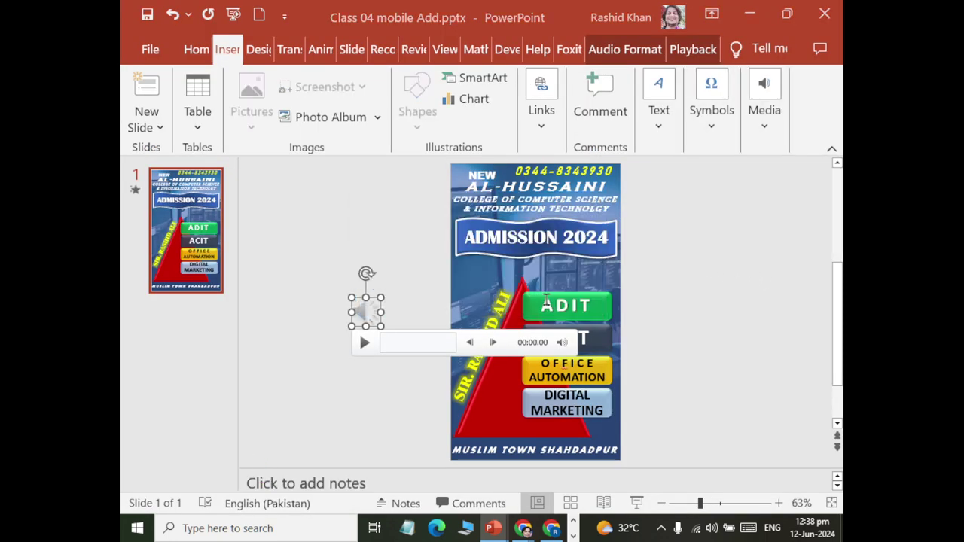
Step: Try to insert a video into the ad slide and close the insertion dialog
left_click(753, 133)
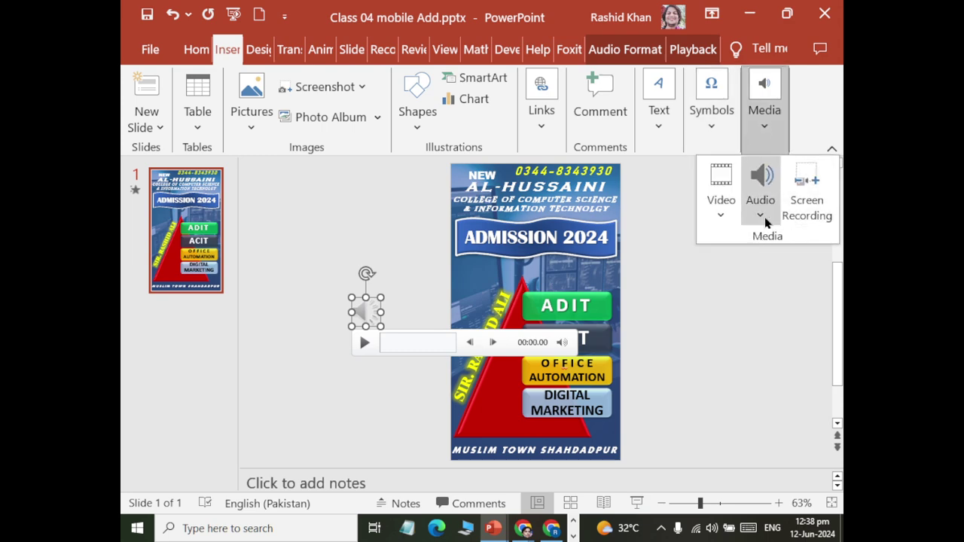
left_click(732, 211)
left_click(747, 287)
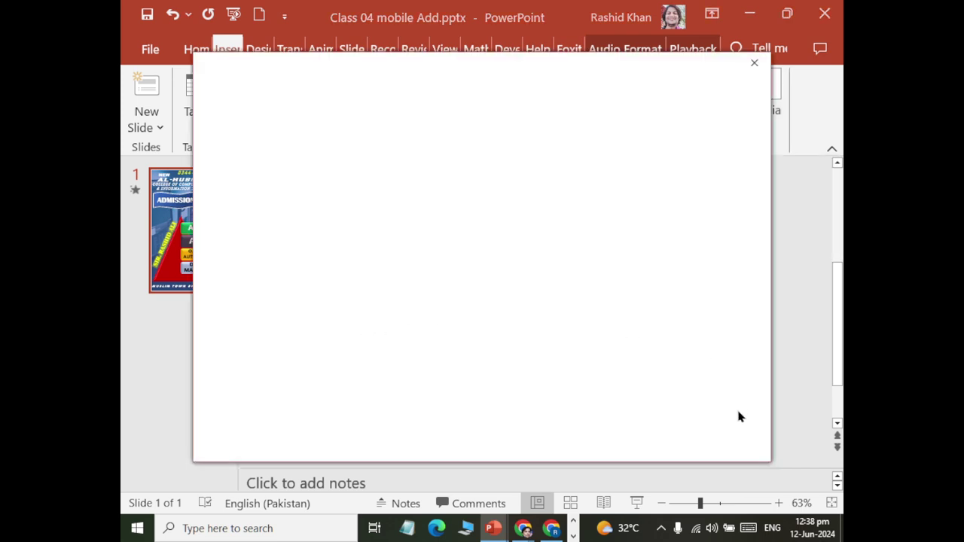
left_click(754, 63)
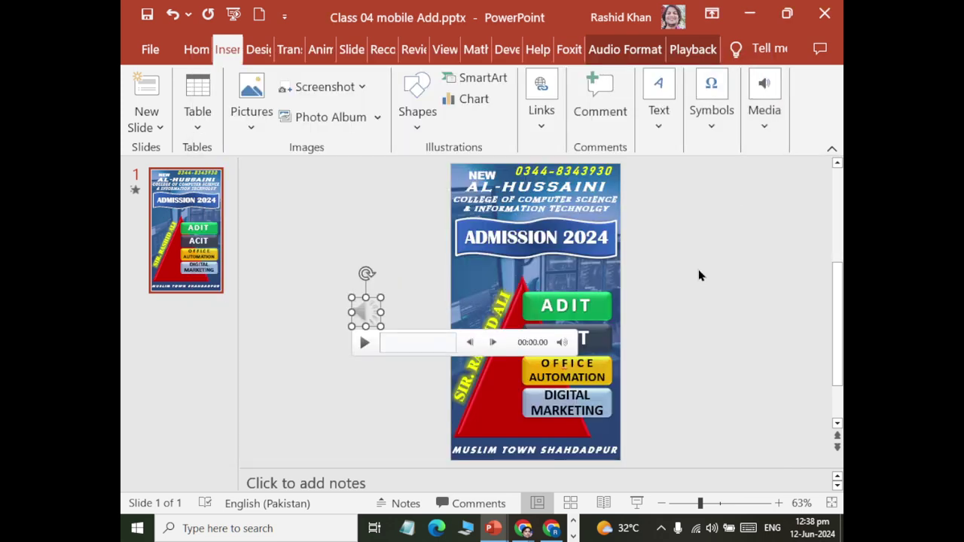
Step: Return to the TikTok feed in Chrome and search Windows for "internet download"
key("alt+Tab")
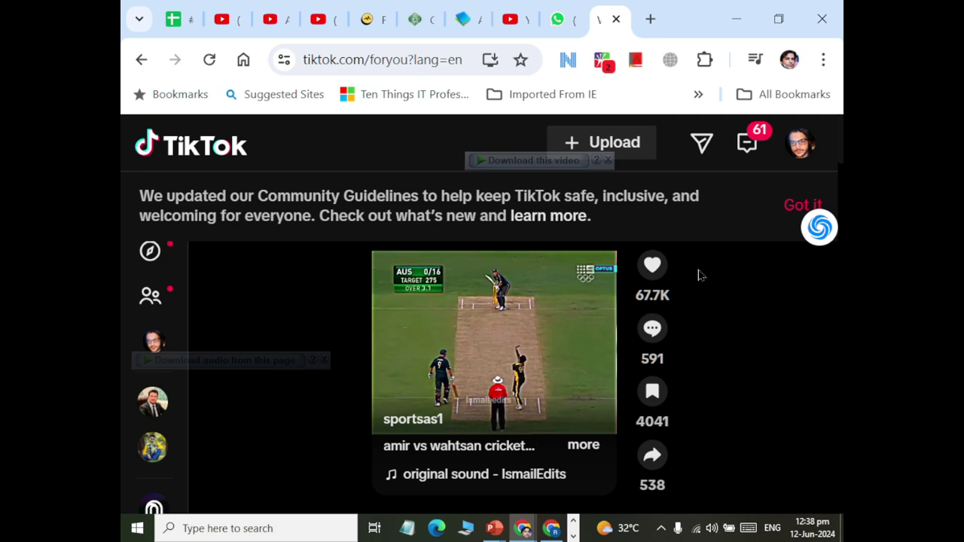
scroll(699, 276, "down", 1)
scroll(622, 303, "up", 1)
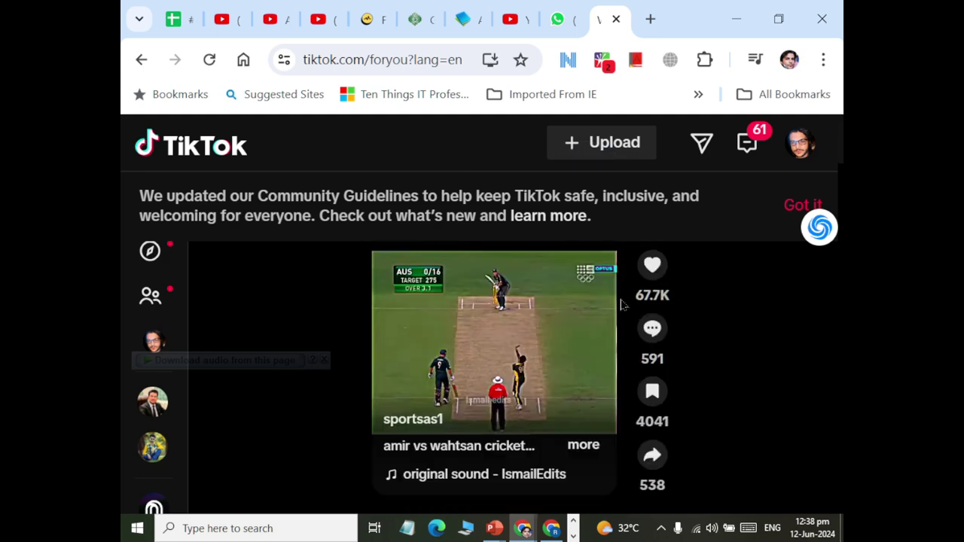
key("super")
type("int")
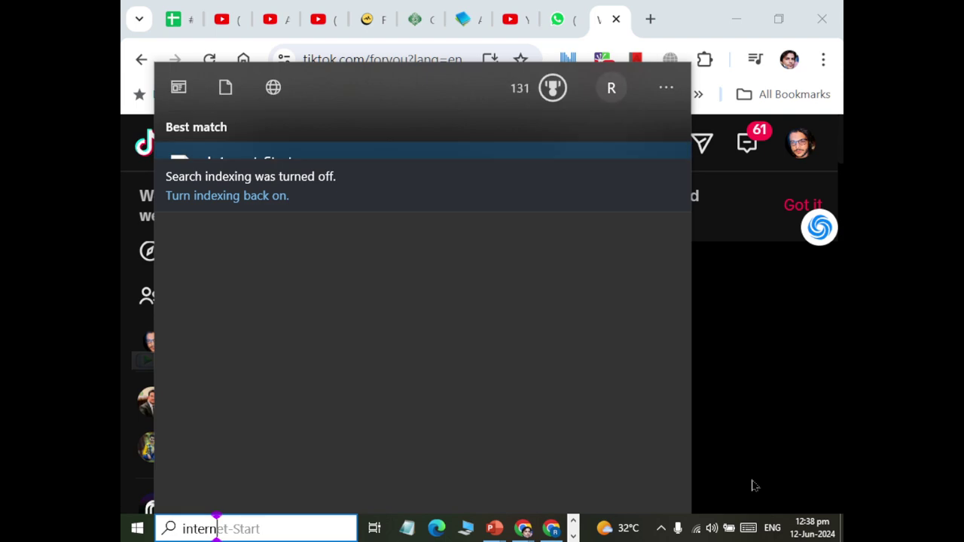
type("ern")
key("BackSpace")
key("BackSpace")
key("BackSpace")
key("BackSpace")
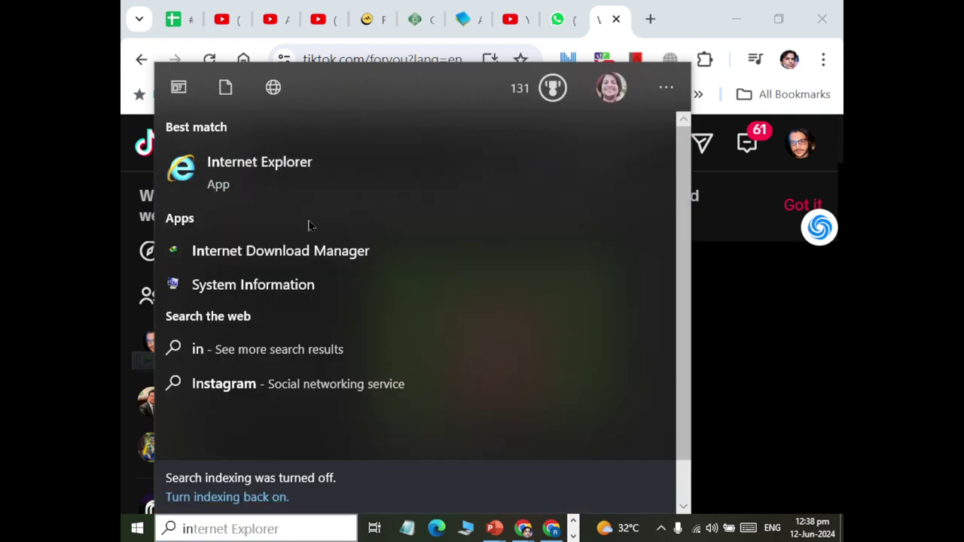
left_click(237, 532)
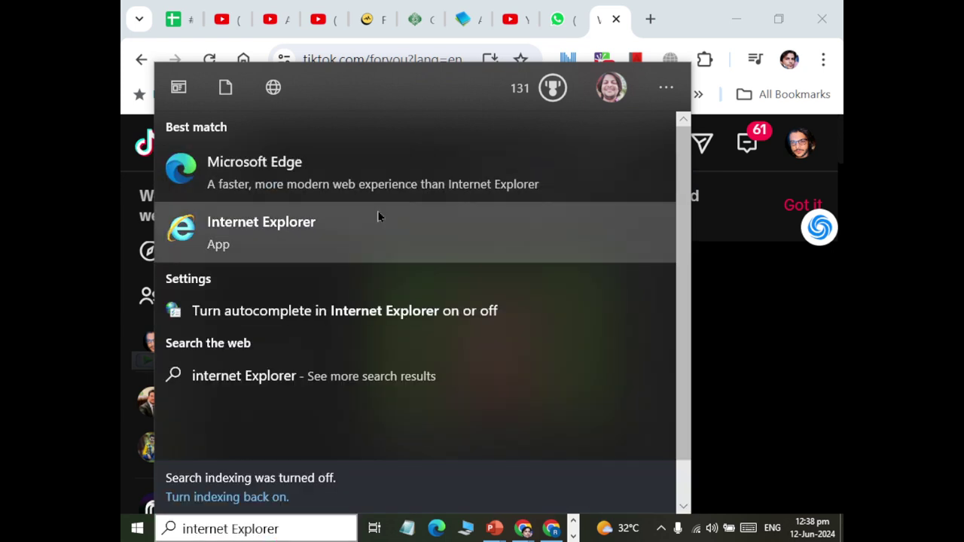
left_click(310, 527)
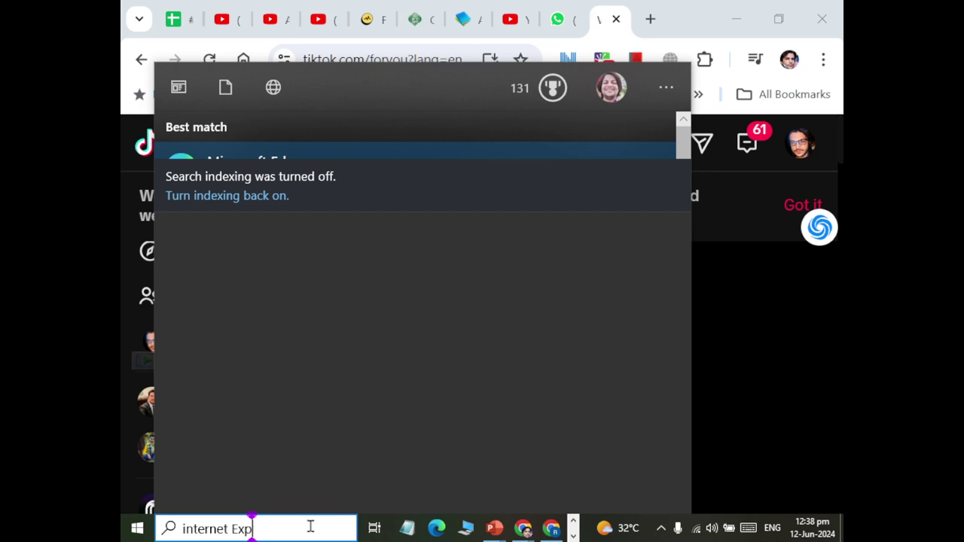
type("download")
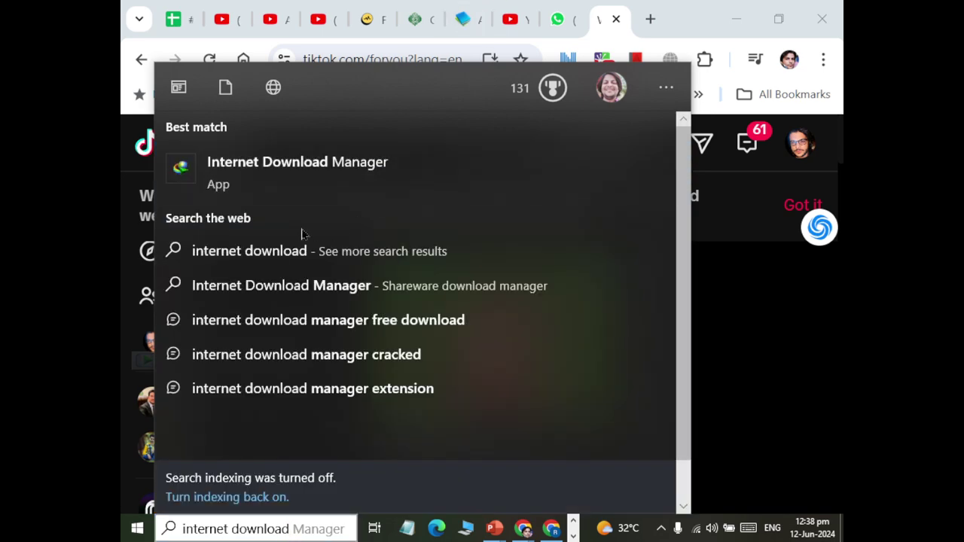
Step: Open Internet Download Manager, view its list of downloaded files, and close it
left_click(268, 176)
left_click(612, 378)
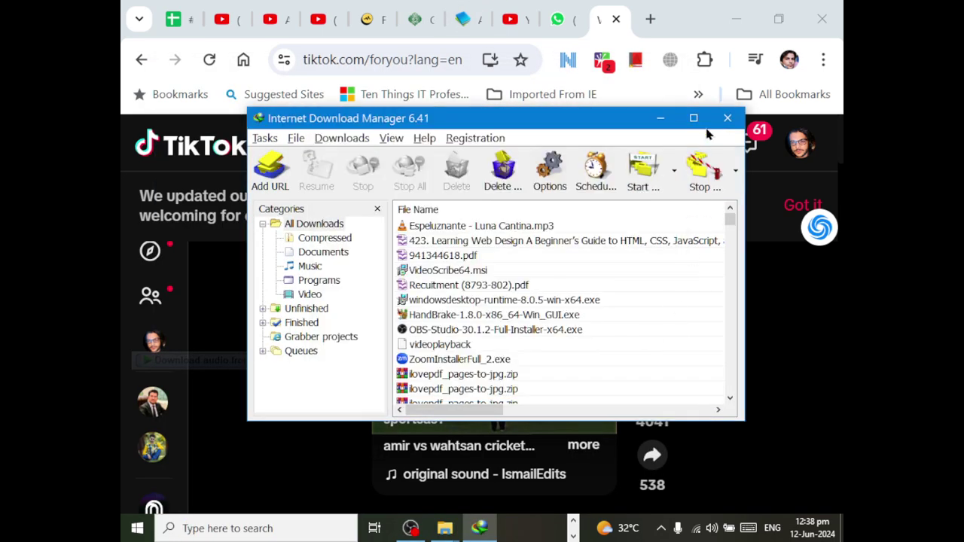
left_click(727, 119)
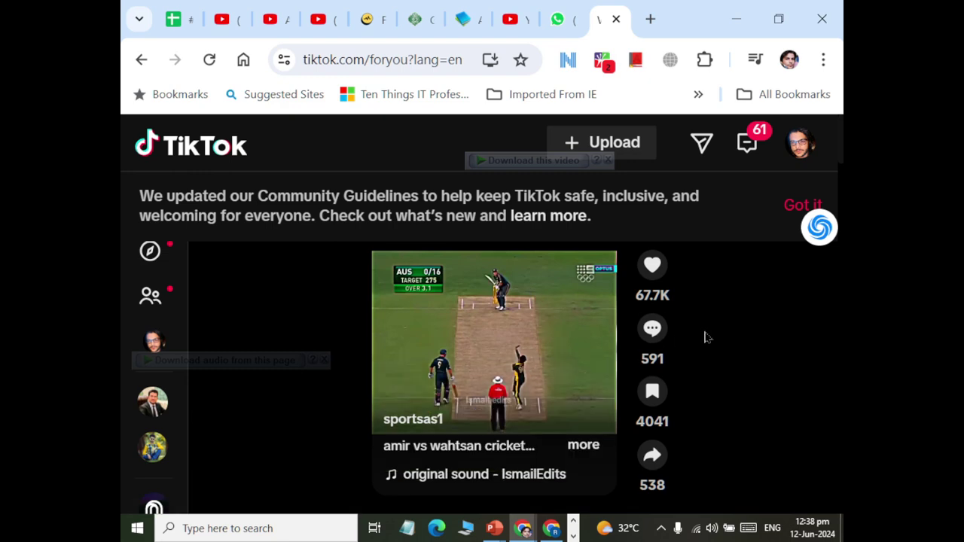
Step: Zoom the TikTok page out to 75%, expand the cricket video's sharing options, and copy its link
mouse_move(656, 461)
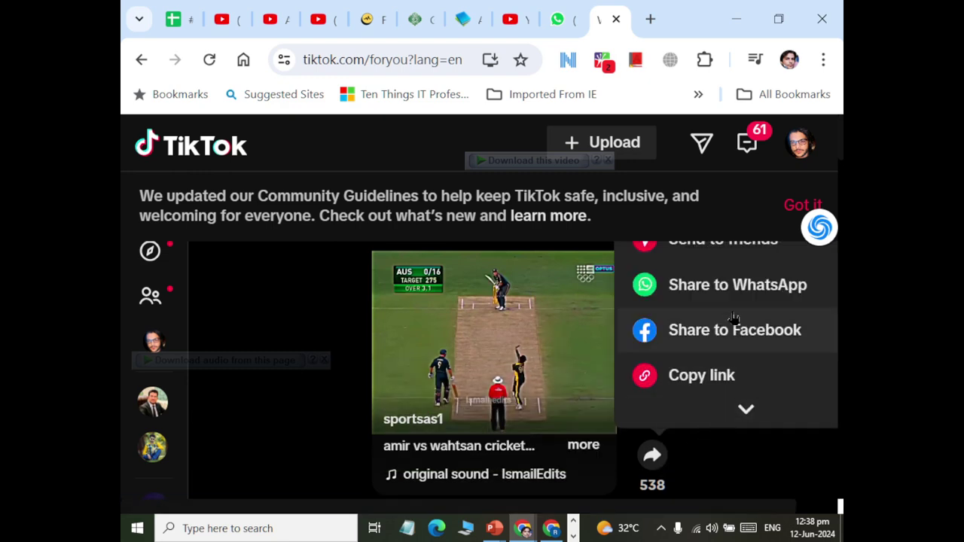
key("ctrl+minus")
key("ctrl+minus")
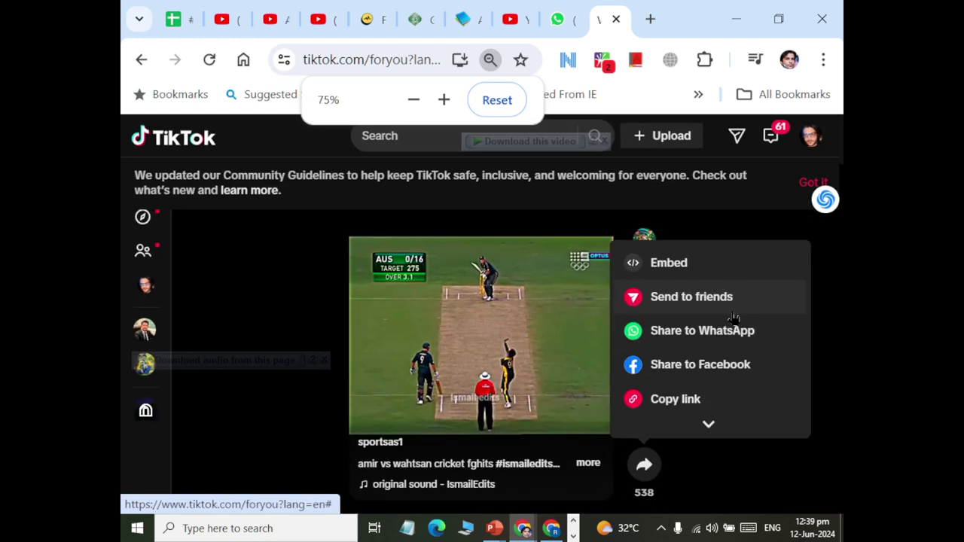
left_click(709, 426)
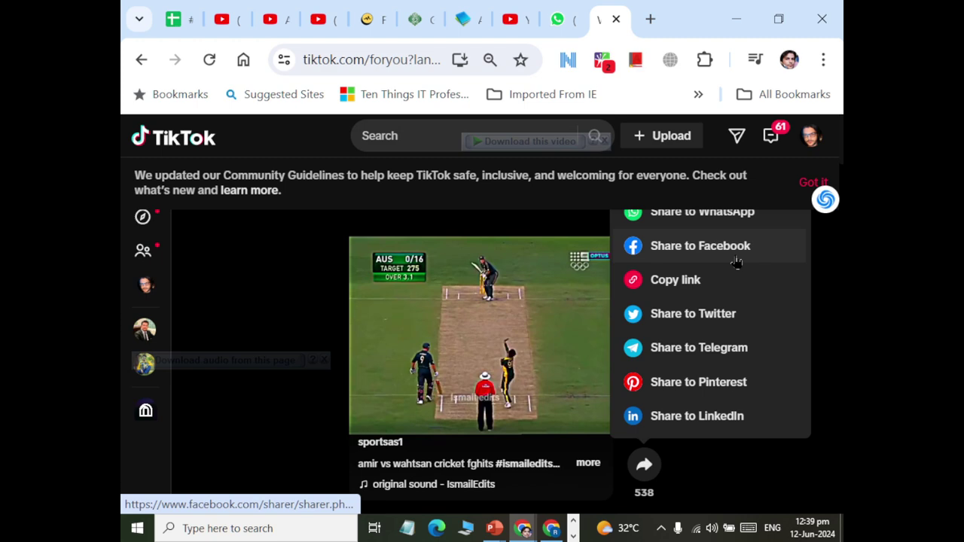
left_click(733, 284)
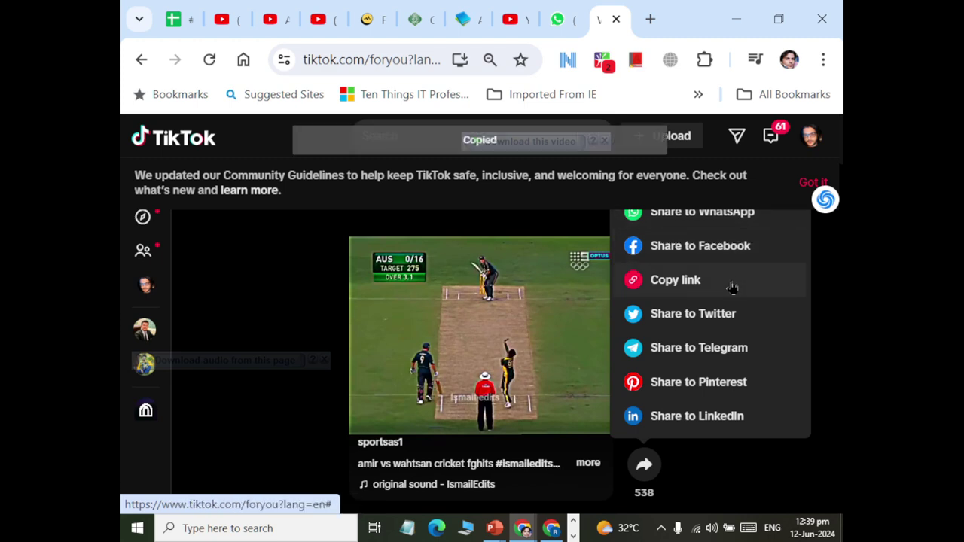
Step: Browse the following TikTok videos, return to the cricket video, and open its original sound page
scroll(581, 236, "down", 5)
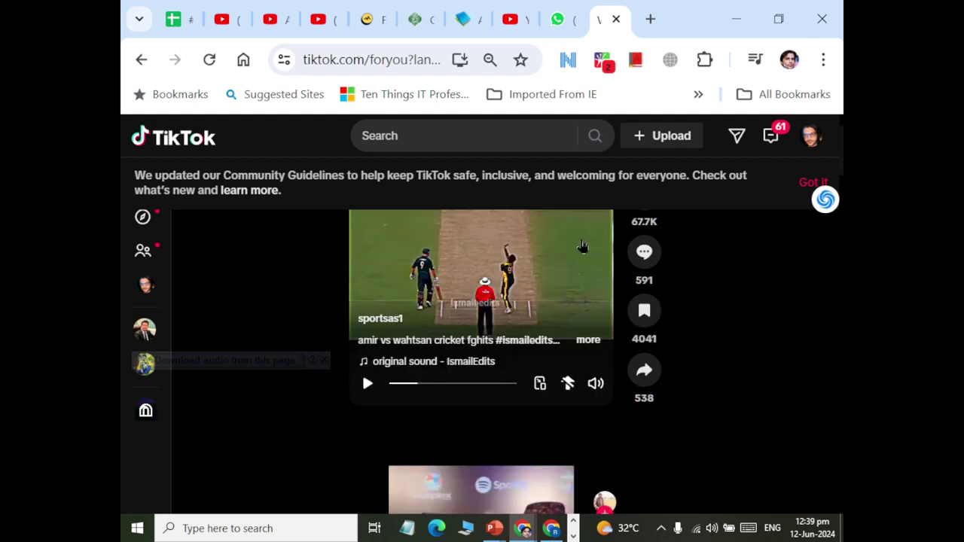
scroll(584, 254, "down", 3)
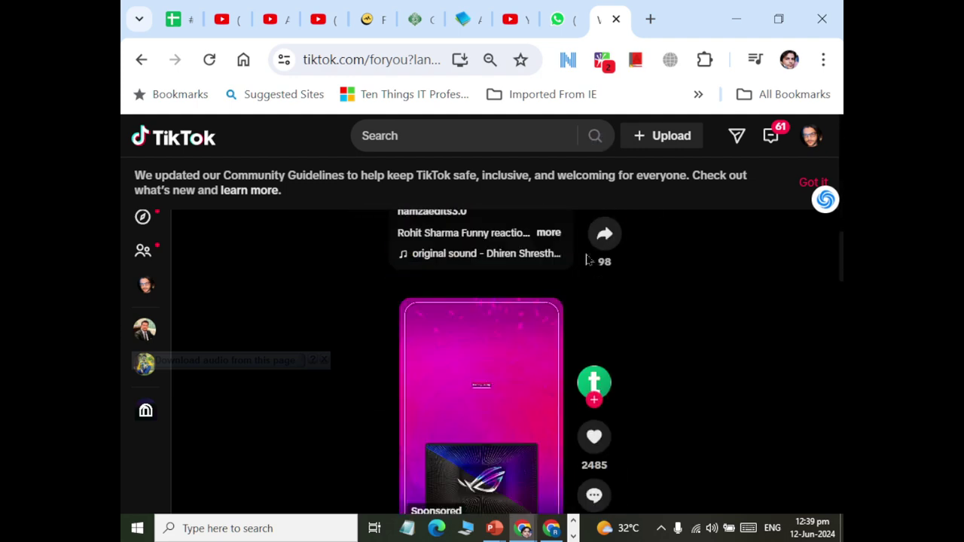
scroll(588, 260, "down", 2)
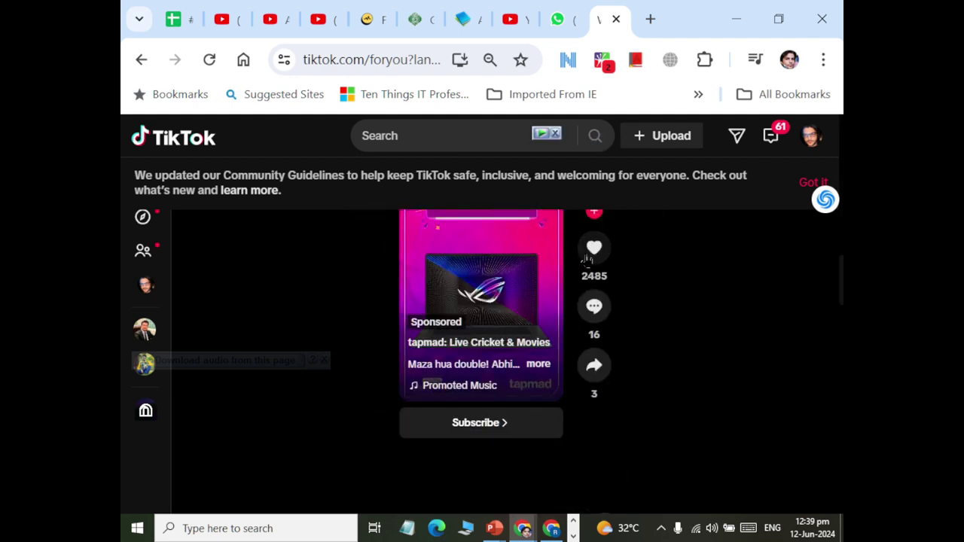
scroll(588, 260, "down", 4)
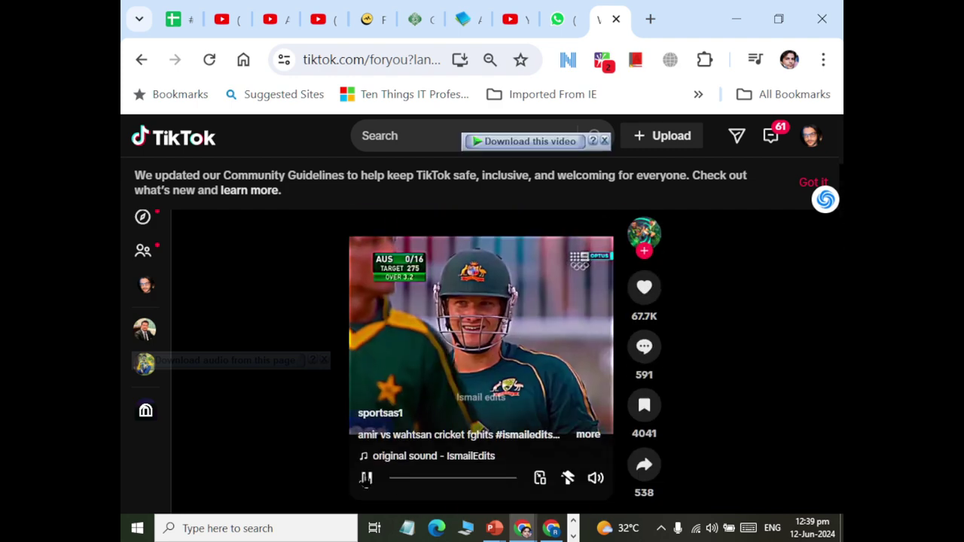
left_click(367, 461)
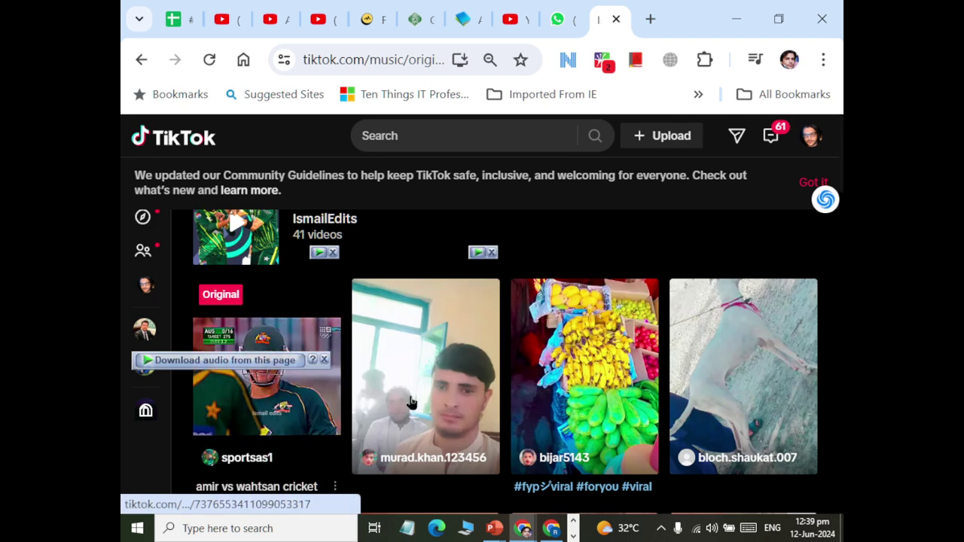
Step: Examine the original sound page's videos and its full list of sharing options for a way to save the audio
scroll(650, 396, "down", 5)
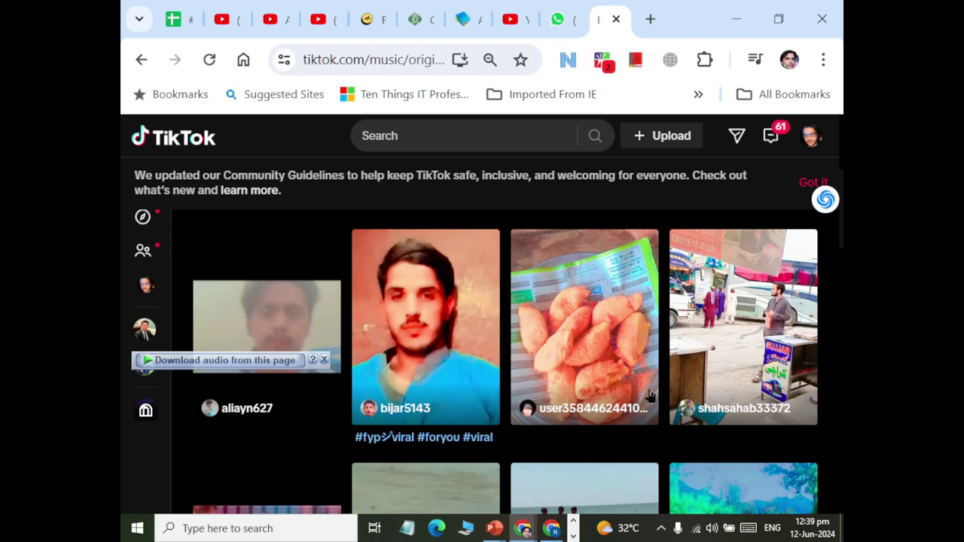
scroll(649, 396, "up", 5)
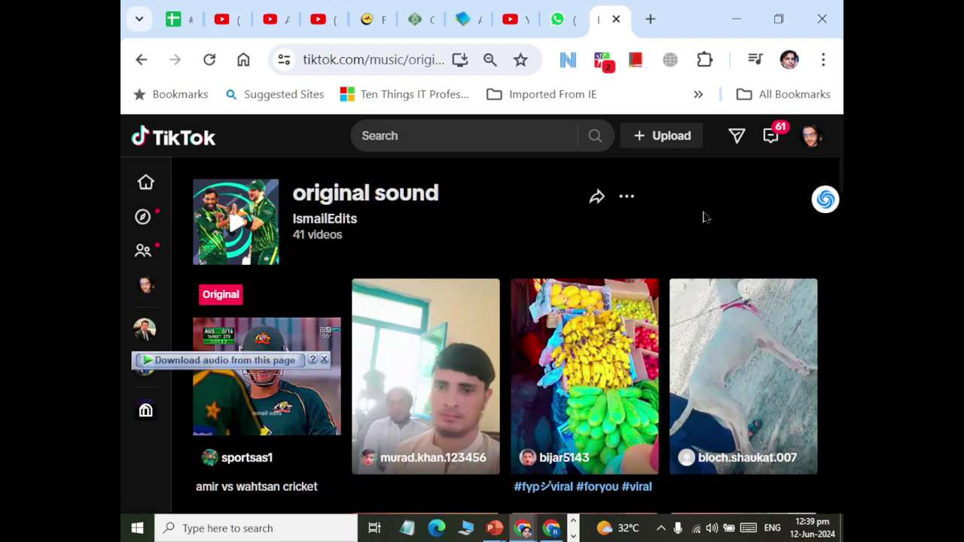
mouse_move(627, 213)
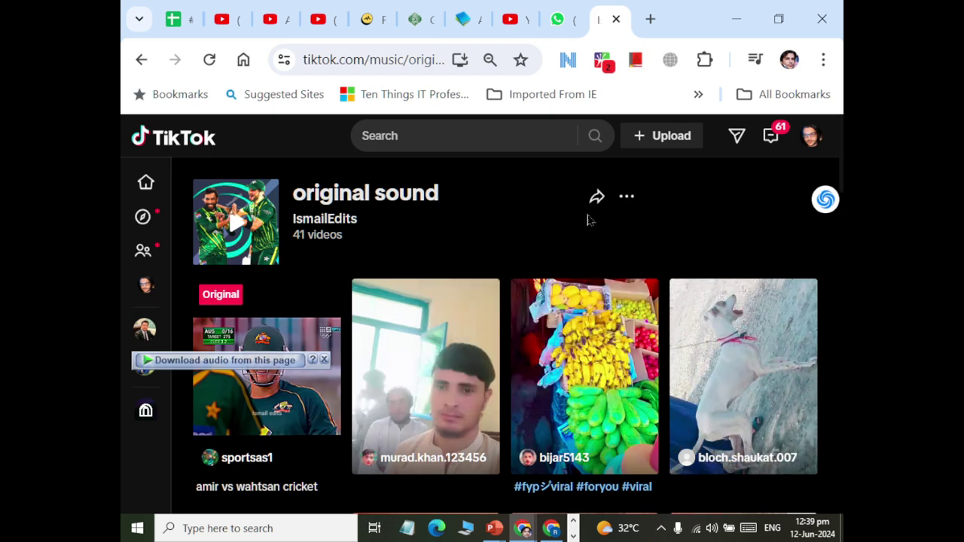
mouse_move(592, 215)
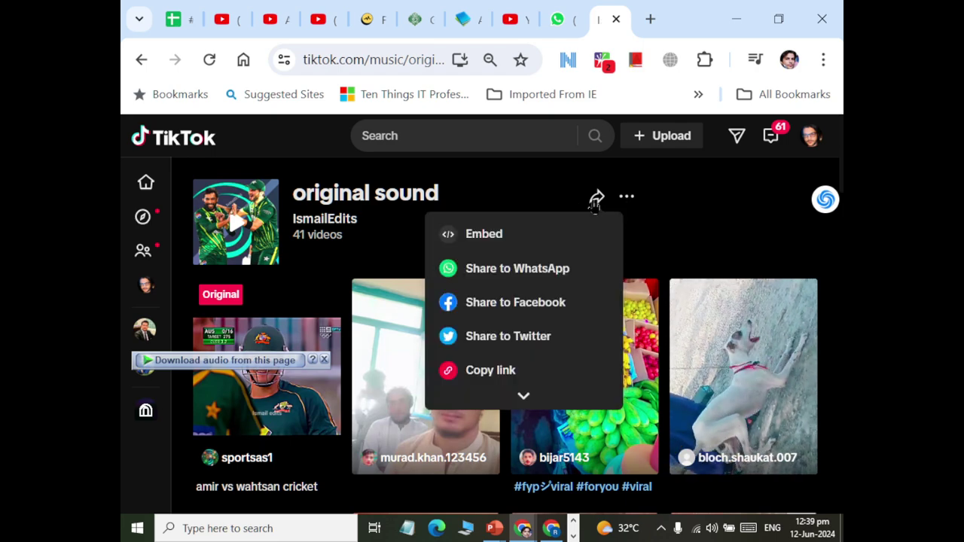
left_click(522, 397)
scroll(452, 316, "down", 1)
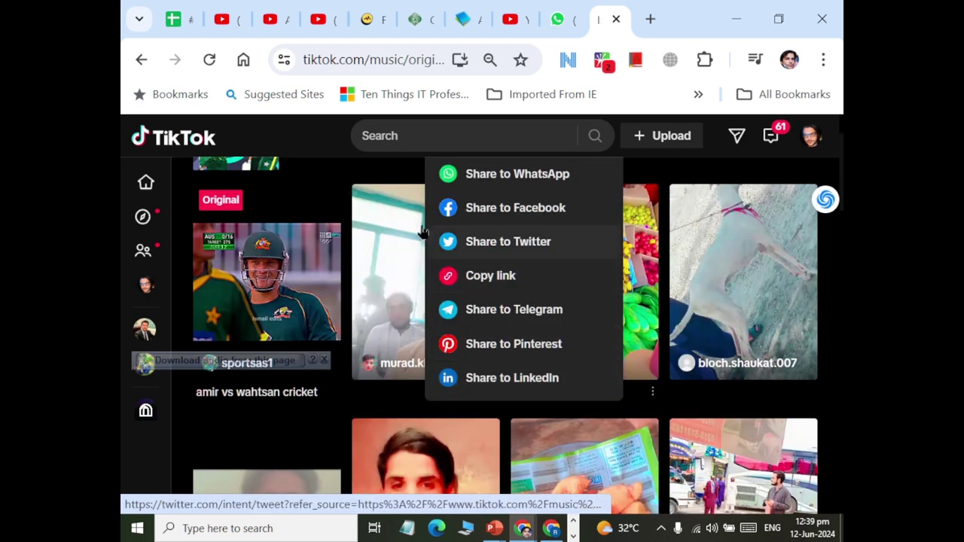
scroll(422, 234, "up", 1)
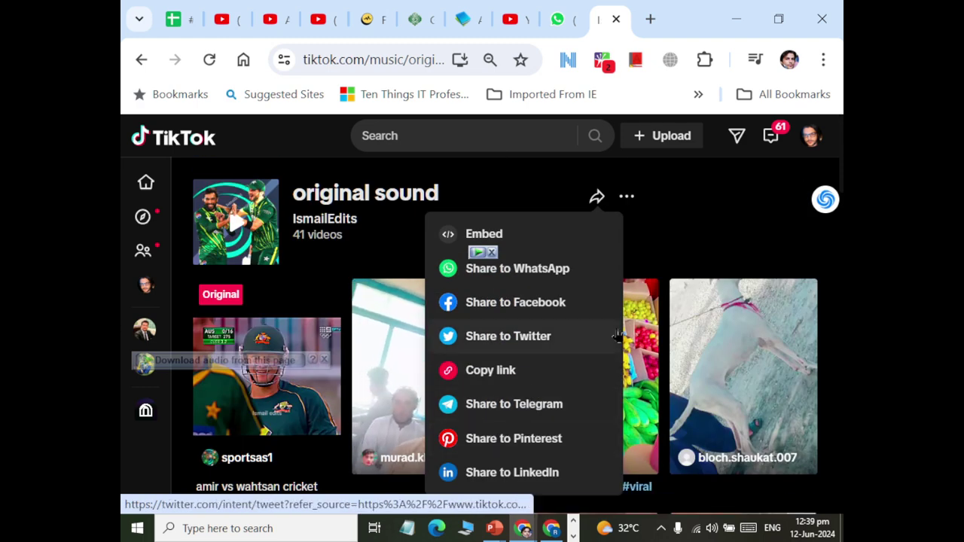
mouse_move(627, 202)
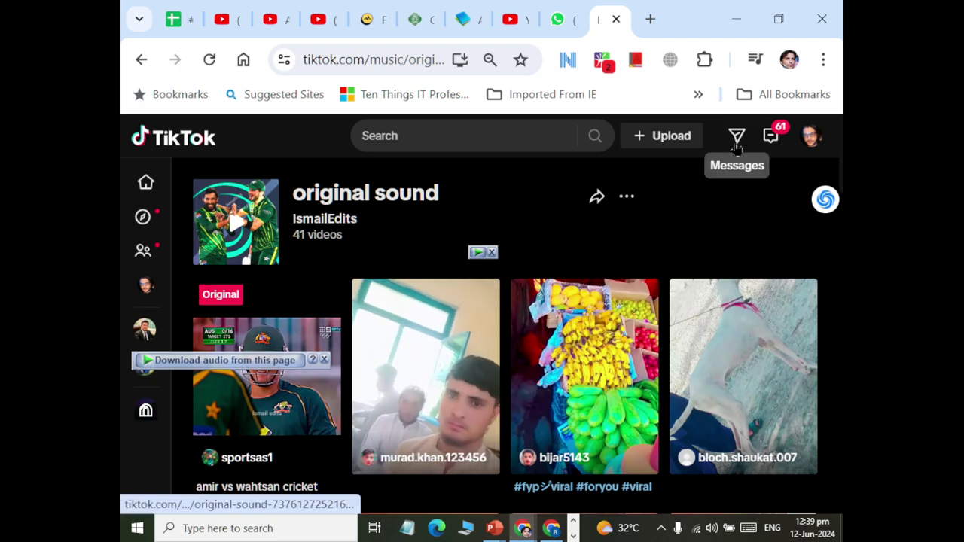
mouse_move(597, 197)
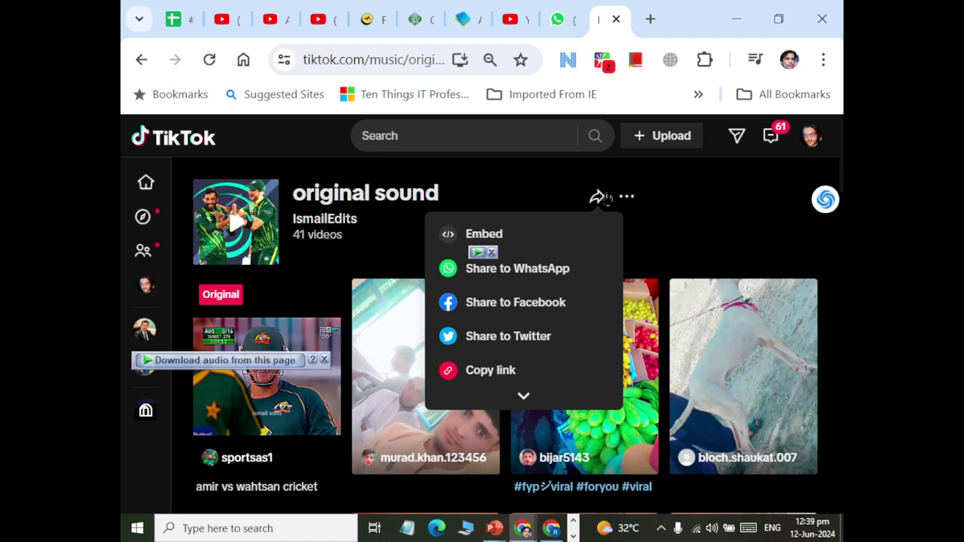
Step: Copy the original sound page's link and open google.com in a new browser tab
left_click(517, 373)
left_click(652, 18)
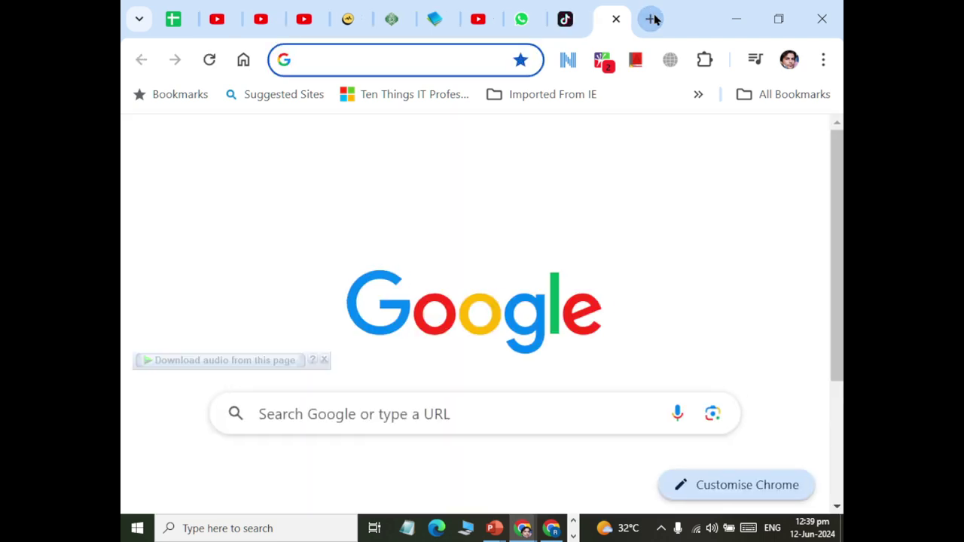
type("google.c")
key("Return")
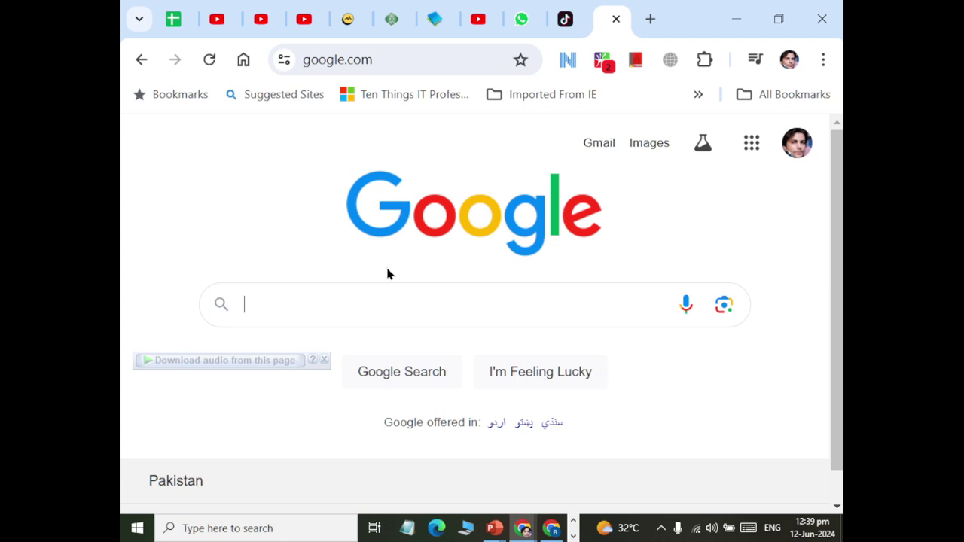
Step: Search Google for "free download tiktok videos on laptop"
type("downlo")
key("BackSpace")
key("ctrl+a")
type("fr")
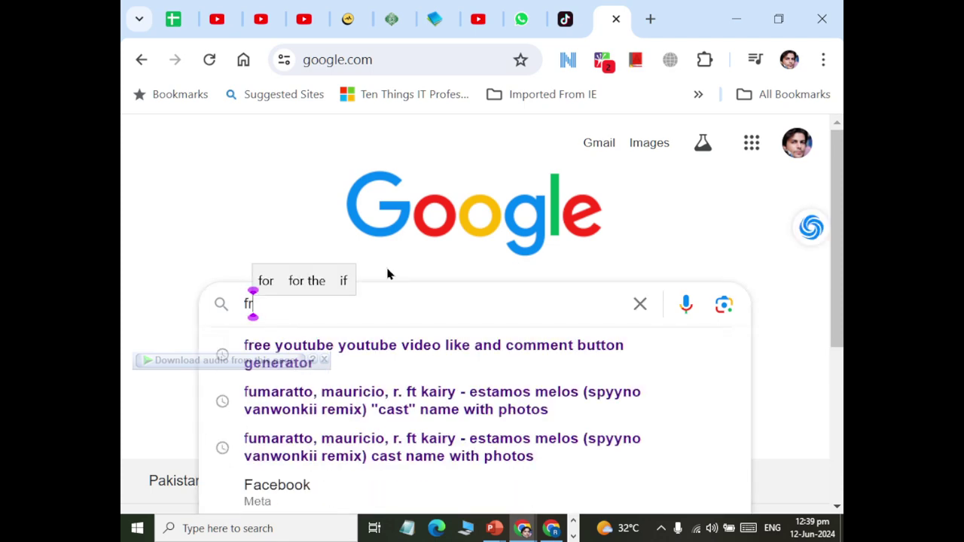
type("ee download ti")
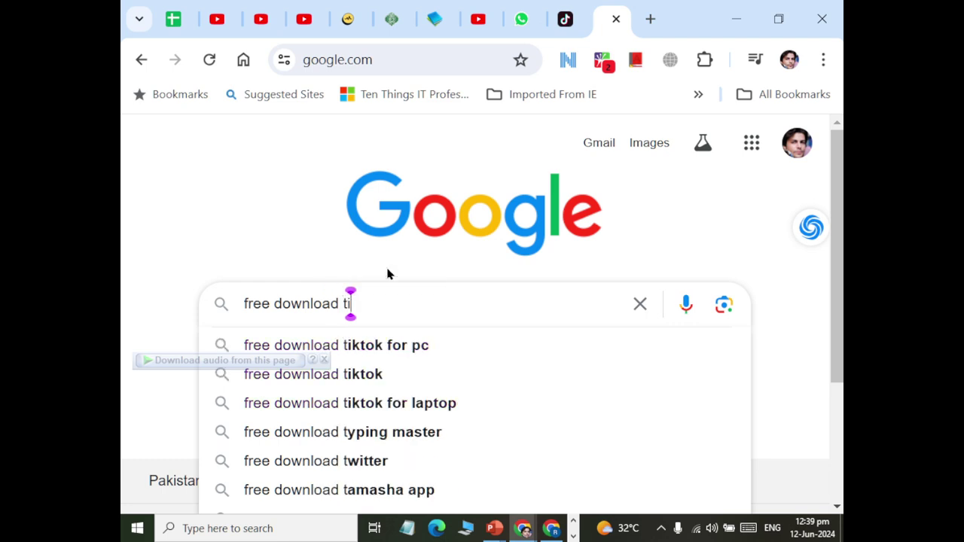
type("ktok ")
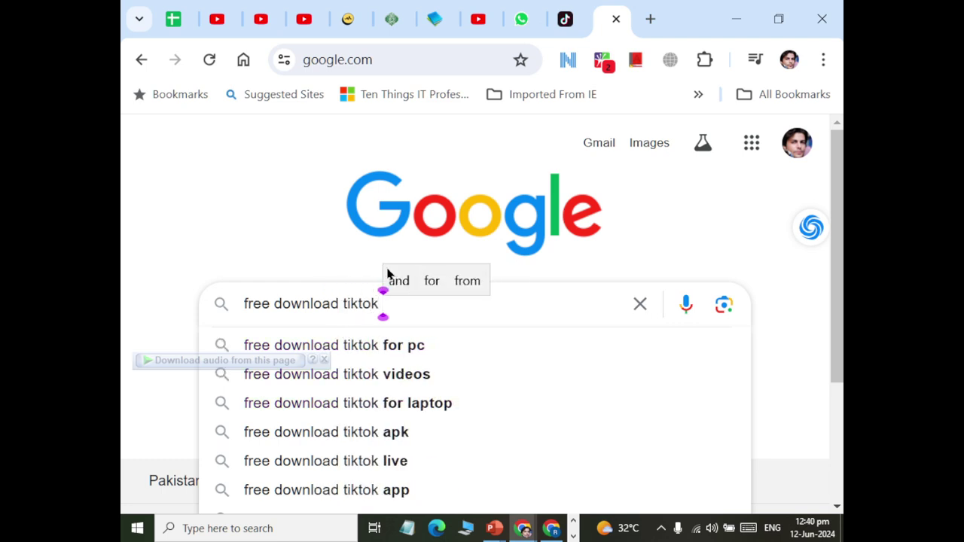
type("vode")
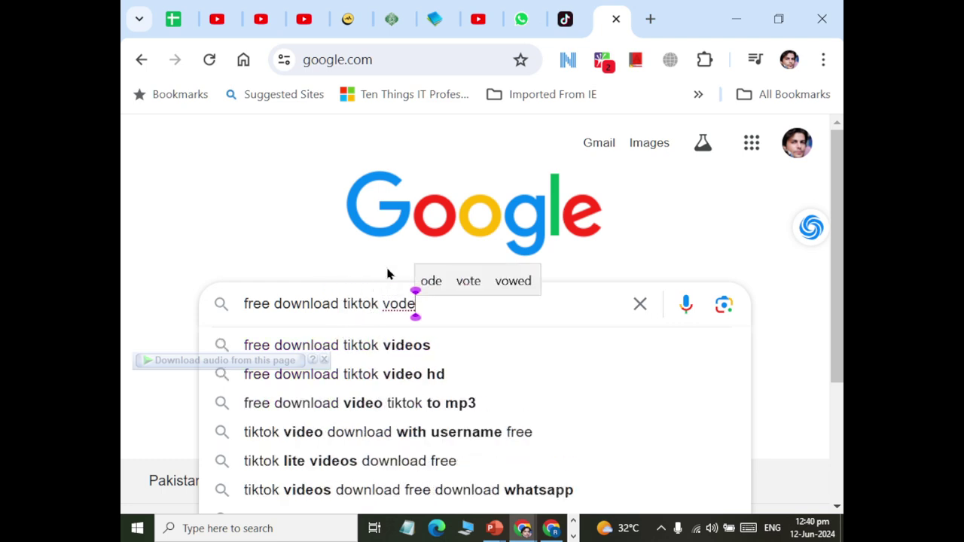
key("BackSpace")
key("BackSpace")
type("ideo")
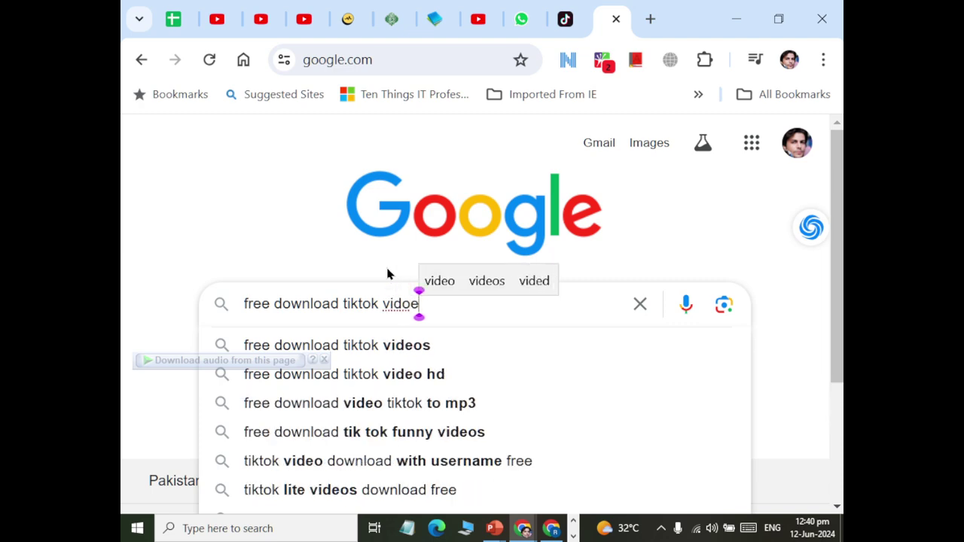
key("BackSpace")
type("os on laptop")
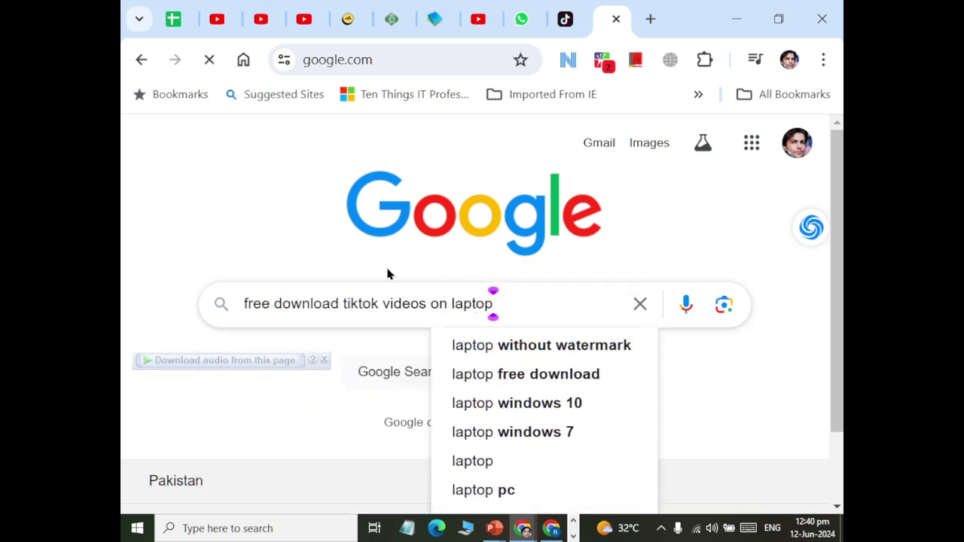
key("Return")
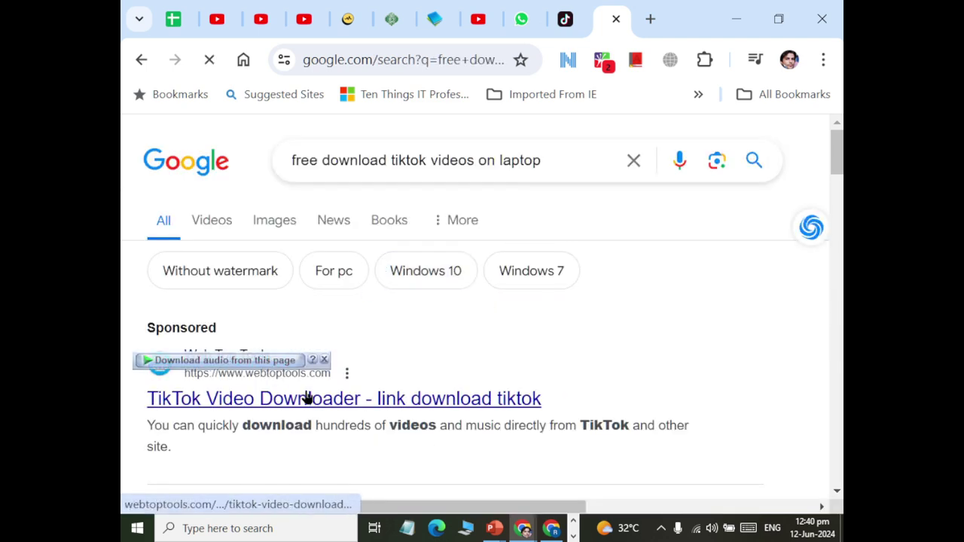
Step: Open the WebTopTools TikTok Video Downloader from the results, enter the copied sound link, and start its download
left_click(367, 398)
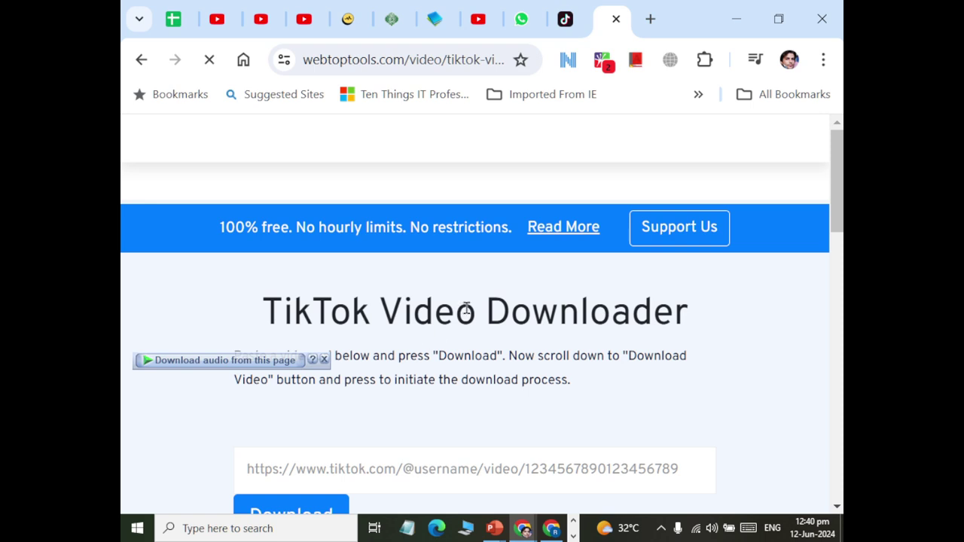
scroll(474, 352, "down", 3)
key("ctrl+v")
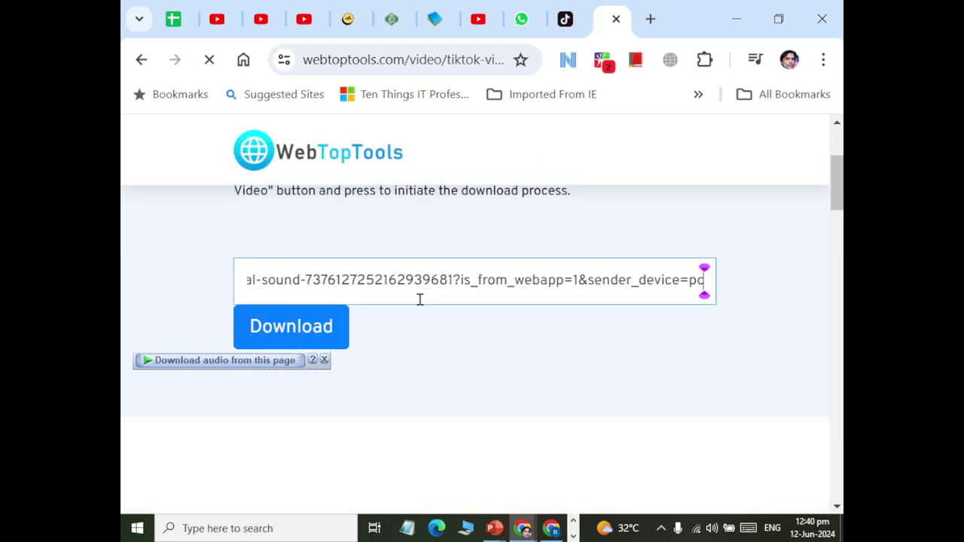
left_click(323, 333)
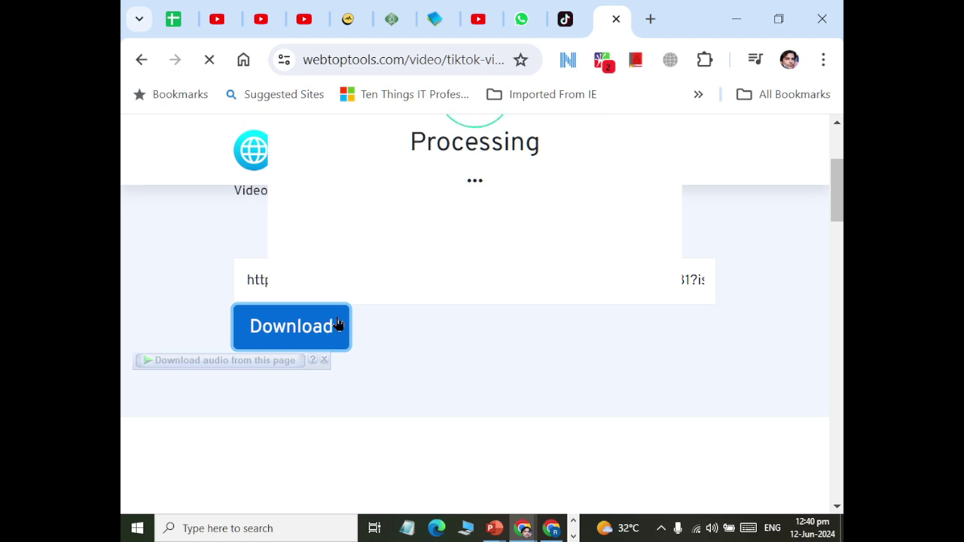
scroll(491, 269, "up", 3)
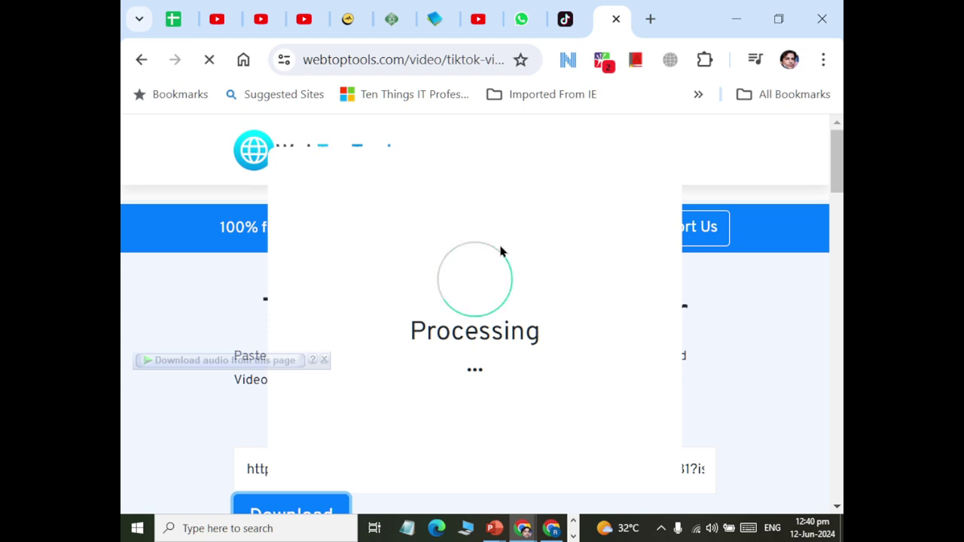
scroll(501, 247, "down", 2)
scroll(503, 244, "up", 2)
Step: Switch to File Explorer at Documents, collapse its folder tree, and open the Music folder down to its last files
left_click(137, 528)
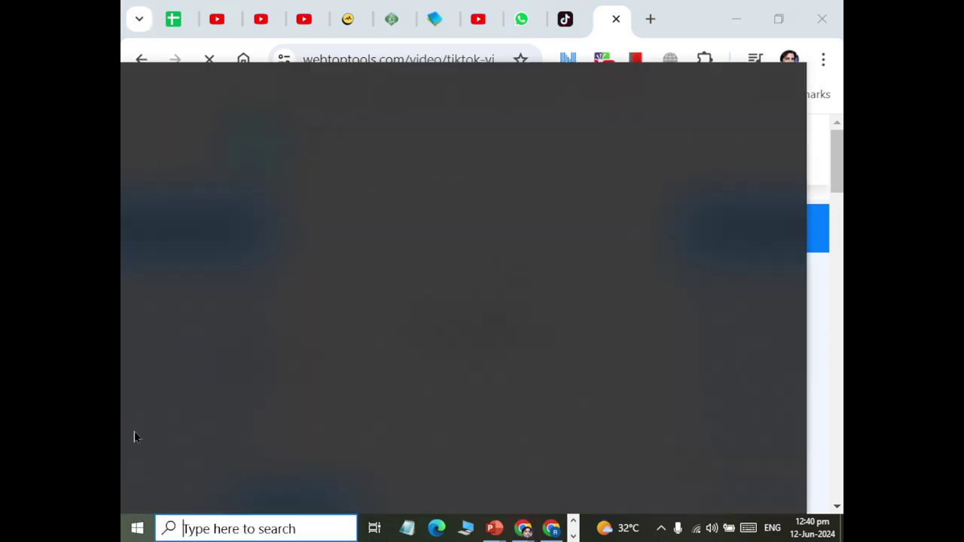
left_click(127, 197)
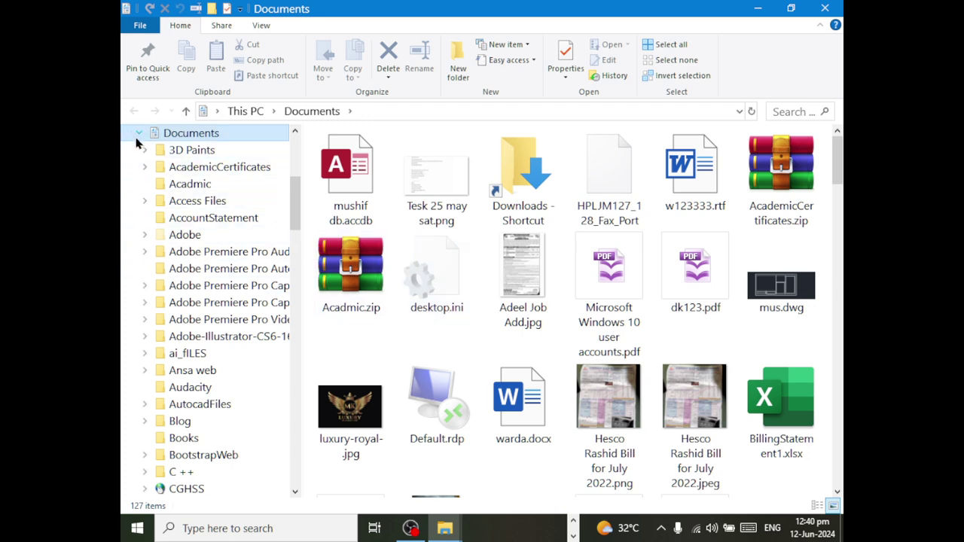
left_click(140, 134)
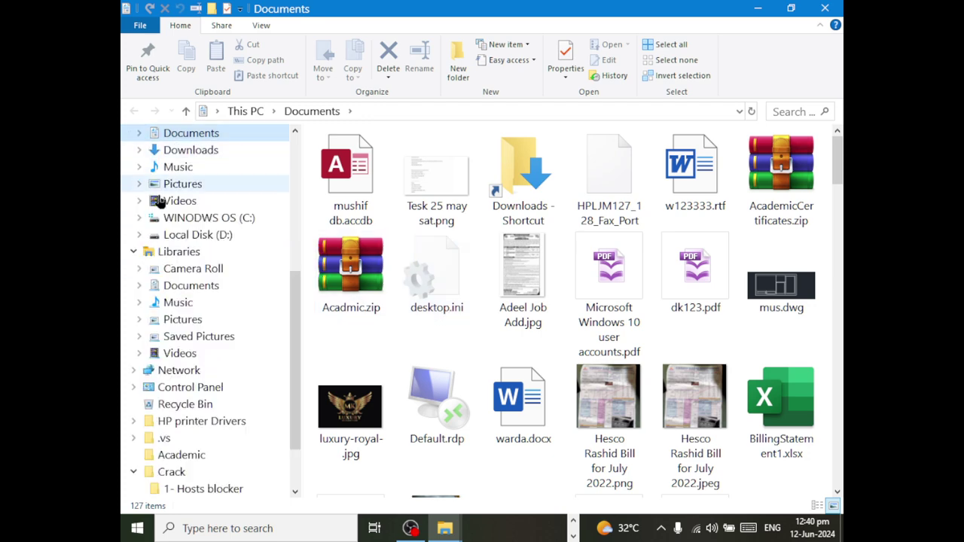
left_click(192, 168)
left_click_drag(837, 252, 839, 470)
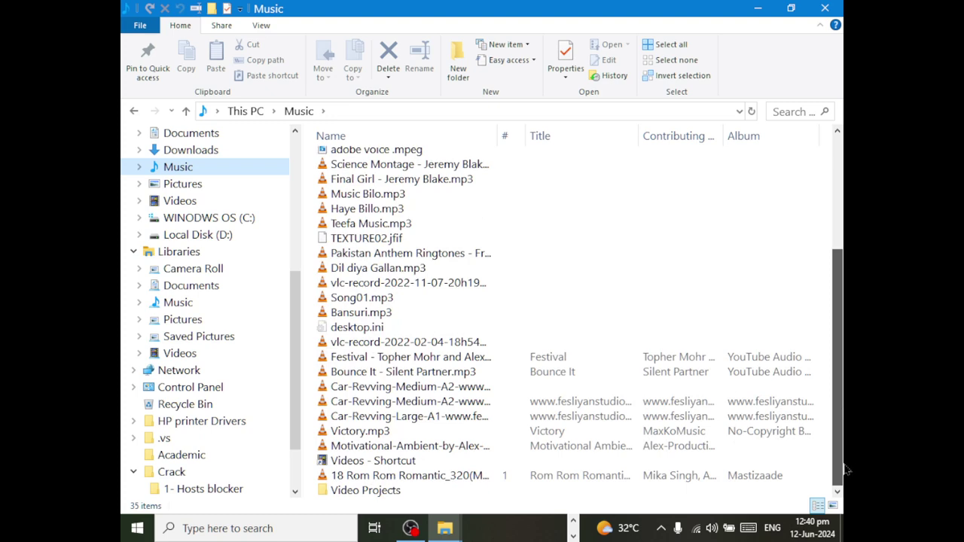
Step: Play the 18 Rom Rom Romantic song in VLC, skip through it, and pause it at about 03:57
left_click(395, 481)
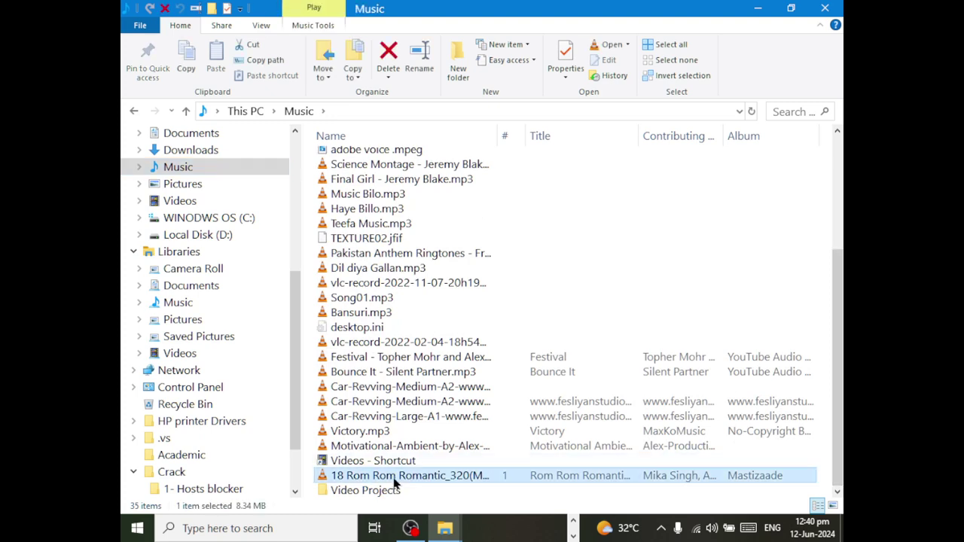
double_click(393, 480)
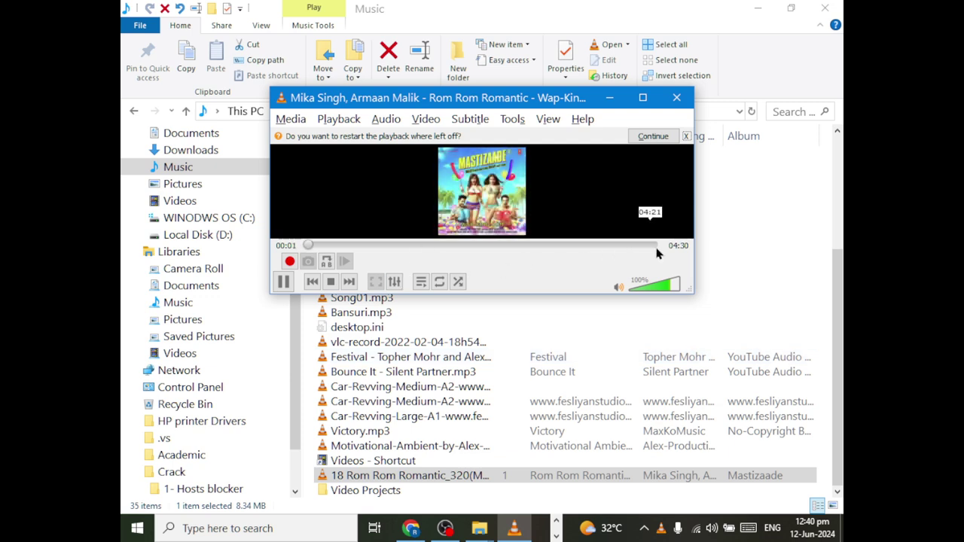
left_click(452, 246)
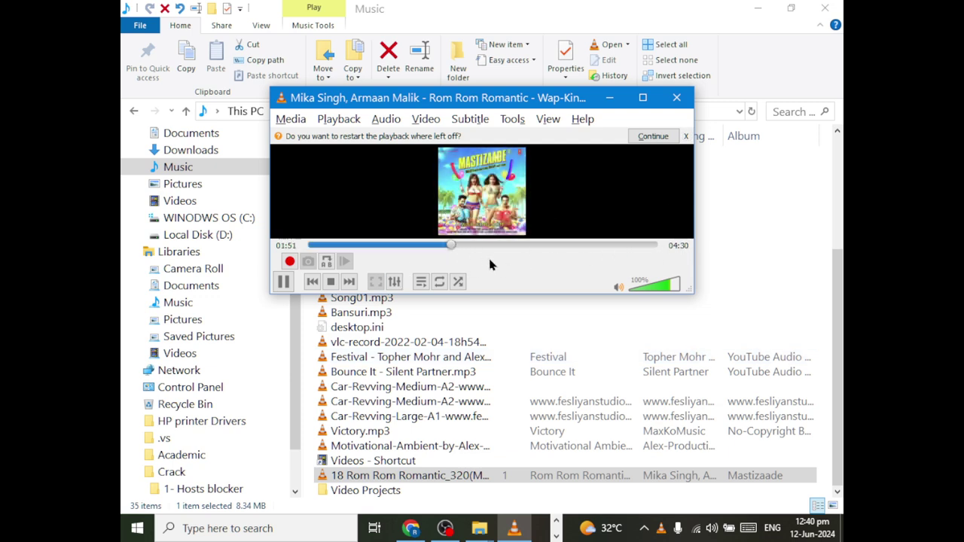
left_click_drag(452, 246, 594, 232)
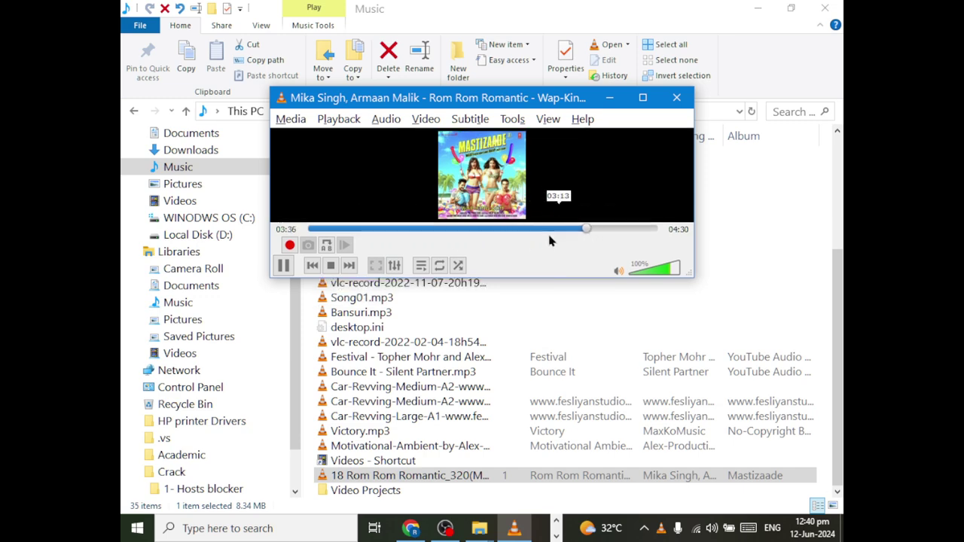
left_click(565, 229)
left_click_drag(548, 231, 615, 234)
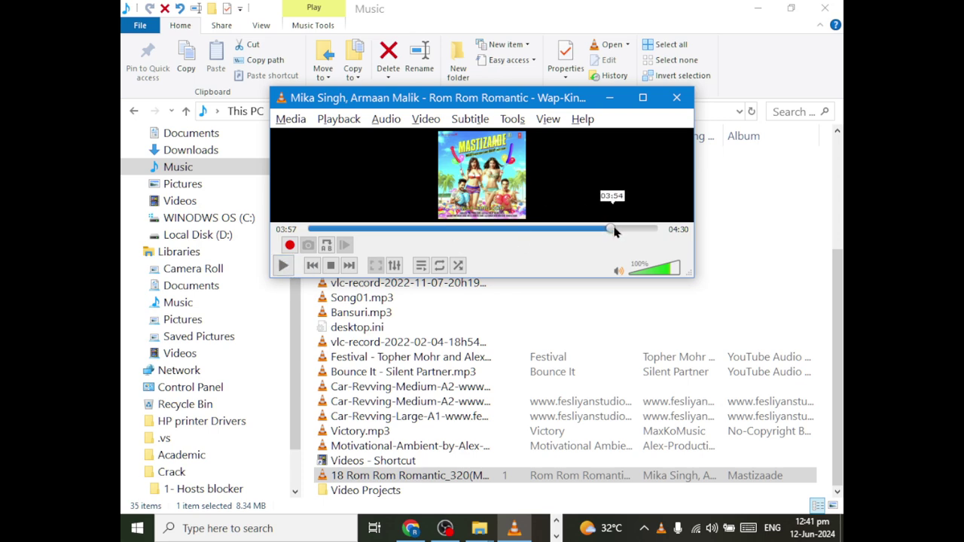
Step: Maximize the player, hide its Advanced Controls, and show them again
left_click(582, 119)
mouse_move(548, 121)
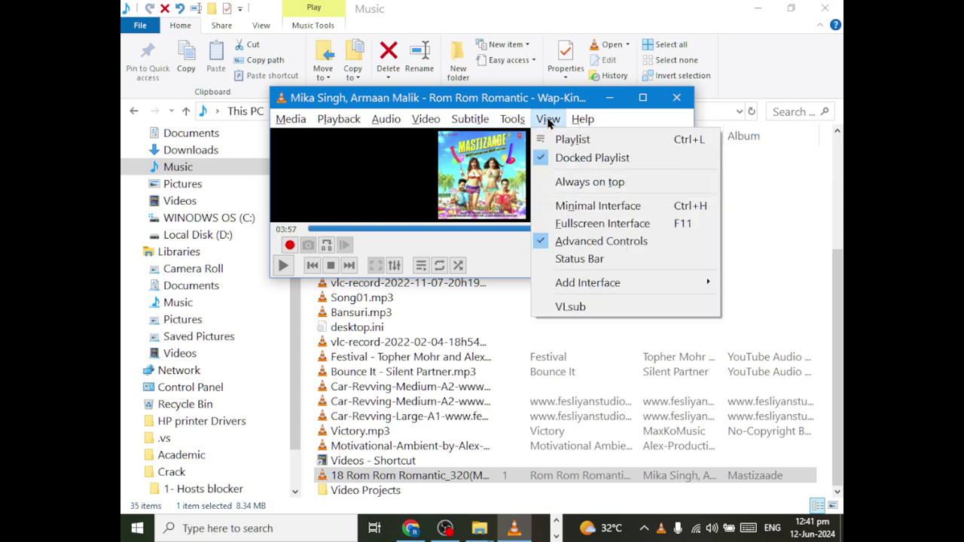
left_click(539, 106)
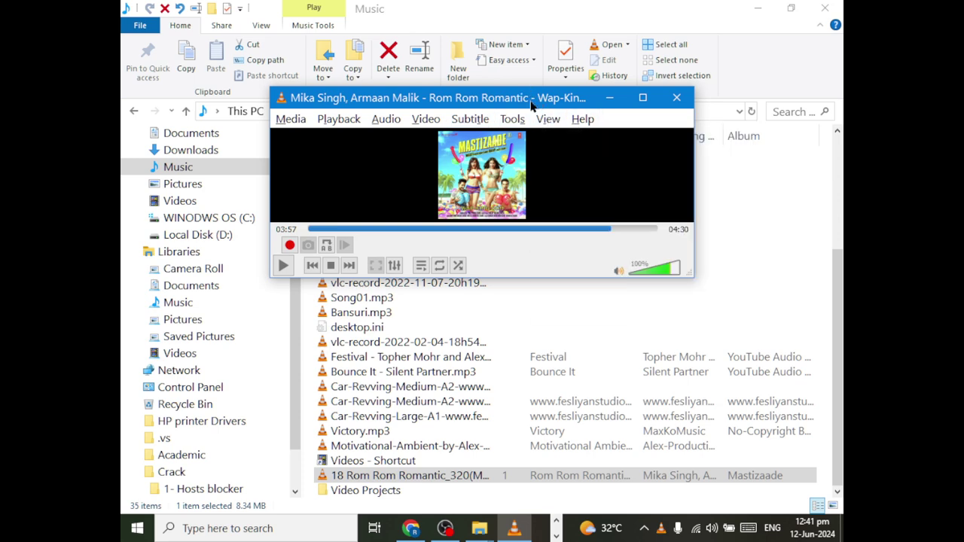
double_click(531, 107)
left_click(398, 27)
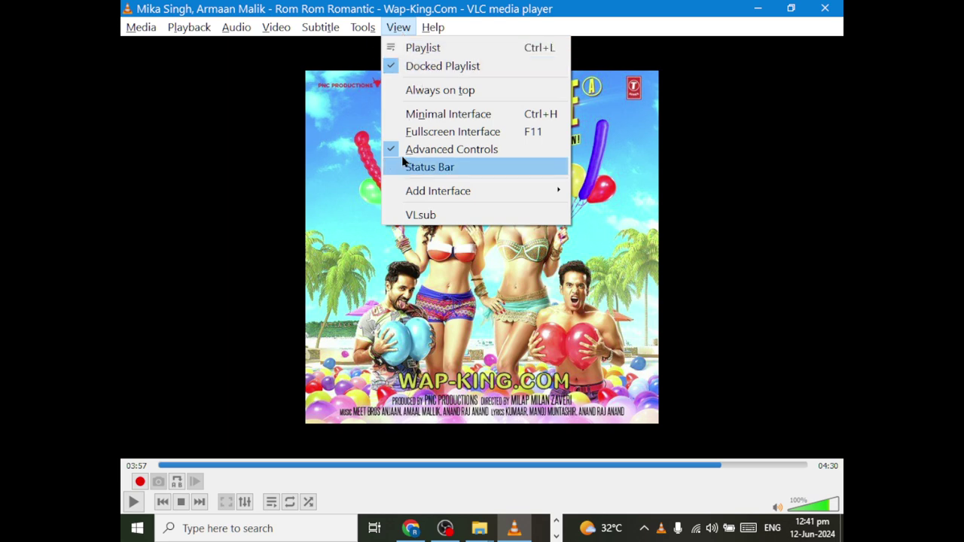
left_click(422, 149)
left_click(399, 27)
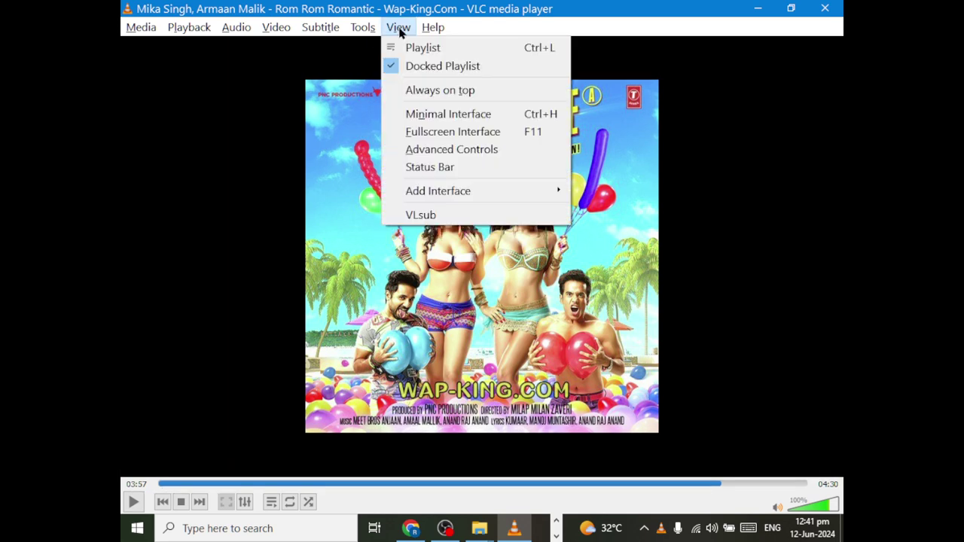
left_click(400, 156)
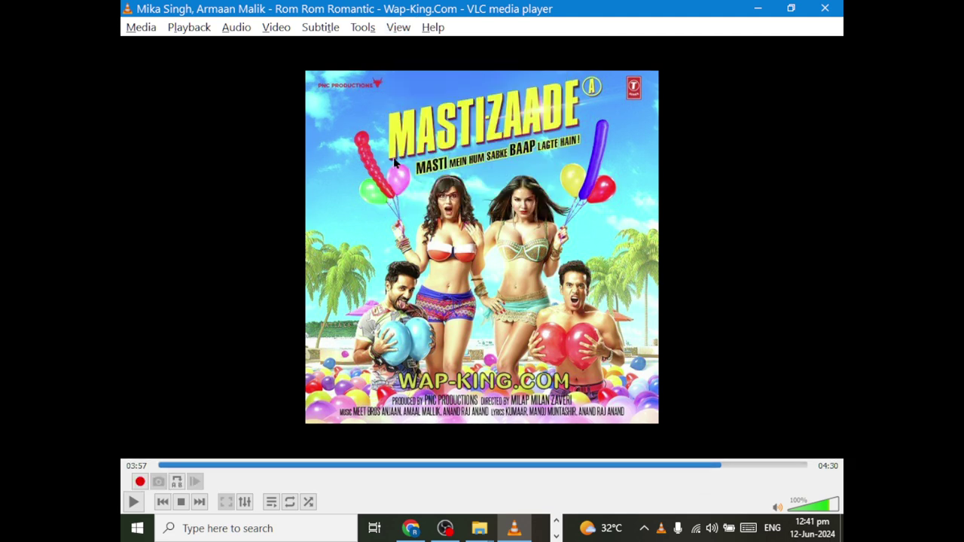
Step: Resume the song, record a section about 12 seconds long near its end, and close the player
left_click(134, 503)
double_click(378, 8)
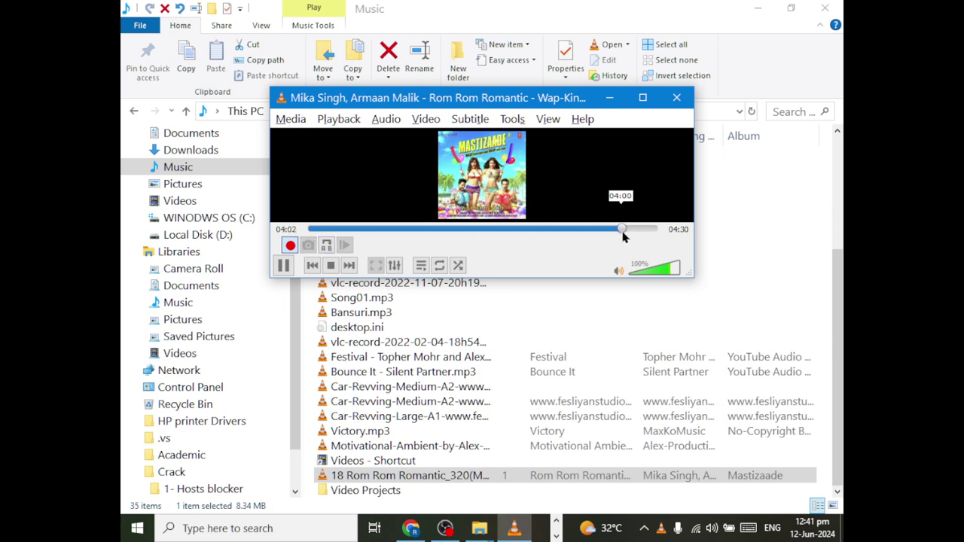
left_click(677, 97)
Step: Play the new vlc-record-2024-06-12 clip from the Music folder to check it, and quit the player
scroll(492, 312, "up", 5)
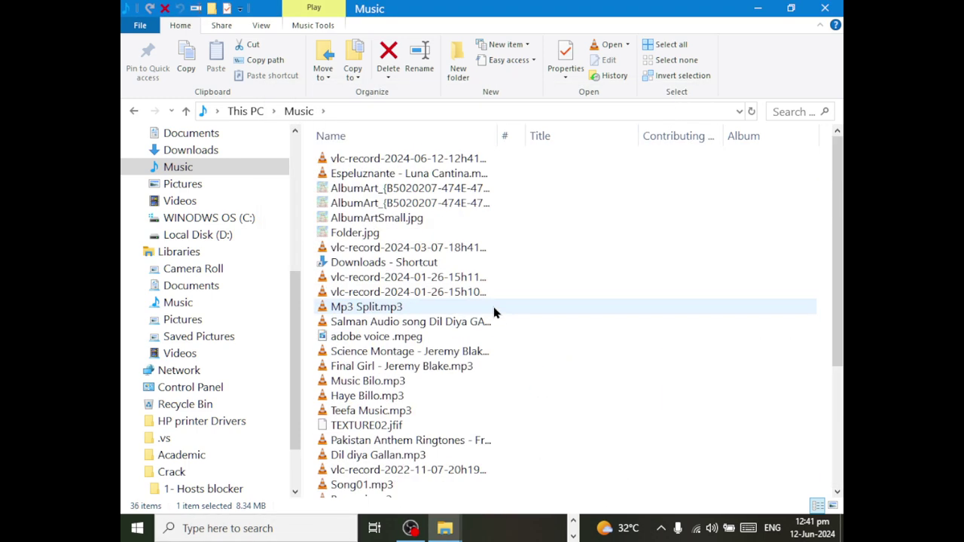
right_click(430, 159)
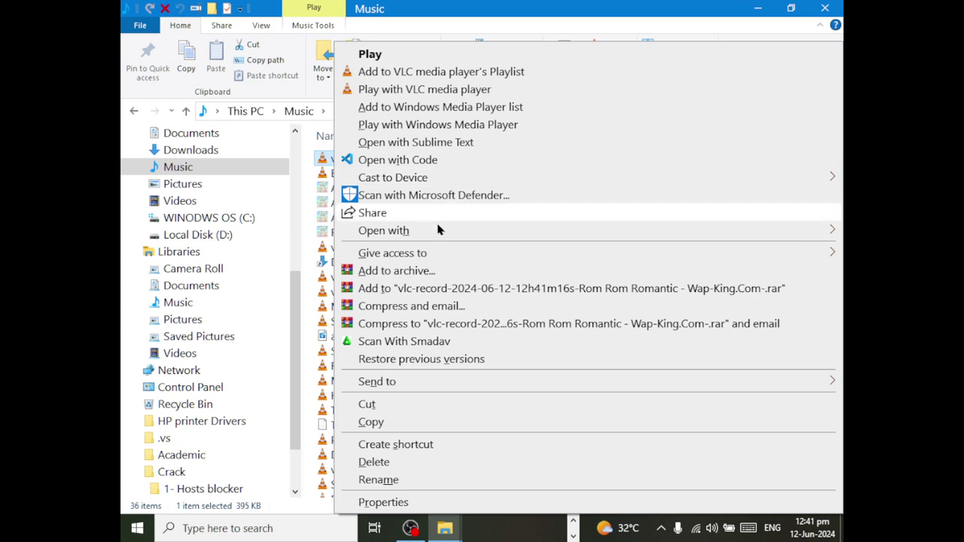
mouse_move(437, 228)
left_click(226, 249)
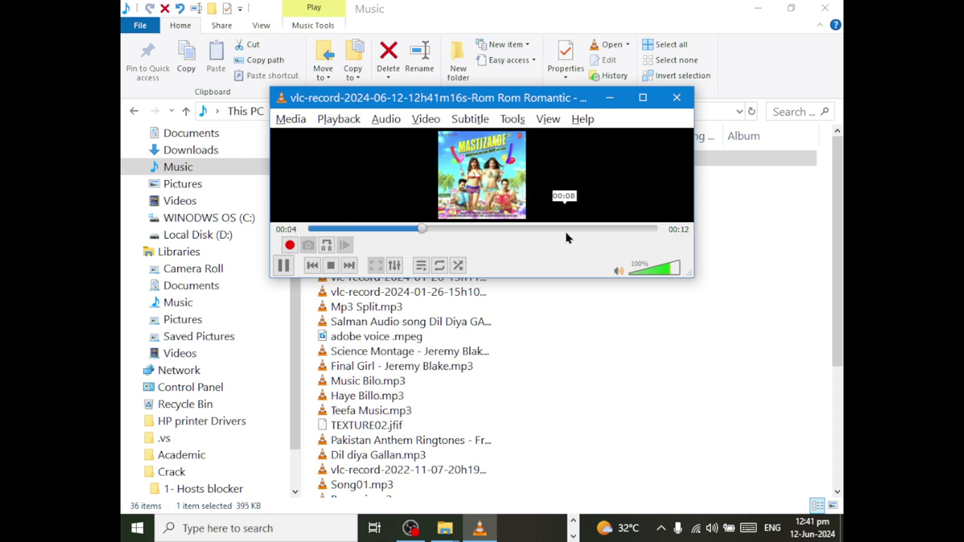
key("ctrl+q")
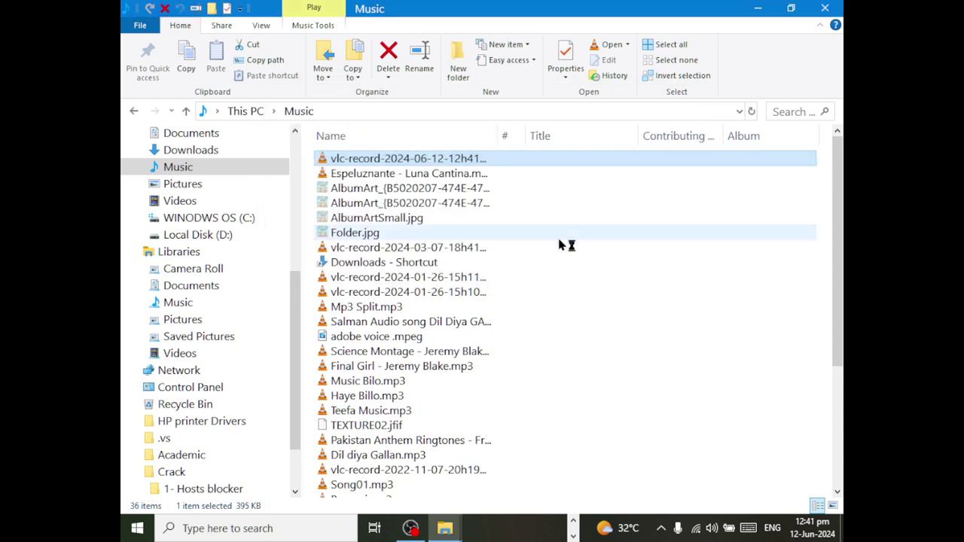
Step: Play Salman Audio song Dil Diya GAllan.mp3 briefly, pause it, and close the player
double_click(468, 324)
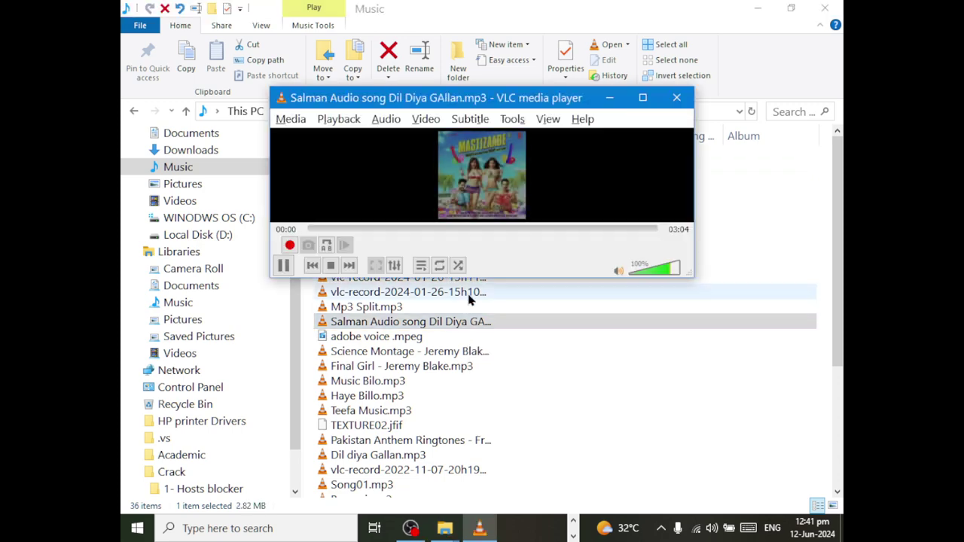
left_click(284, 265)
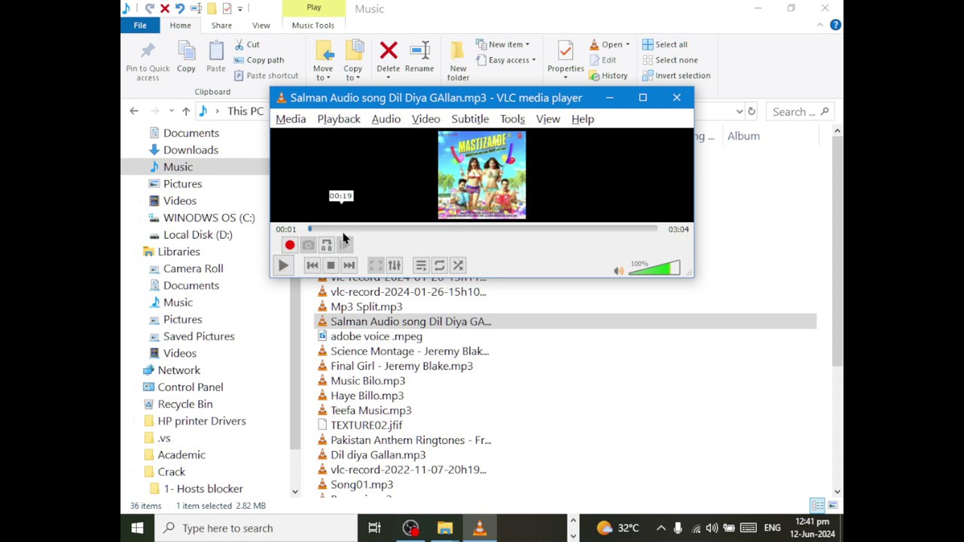
left_click(676, 97)
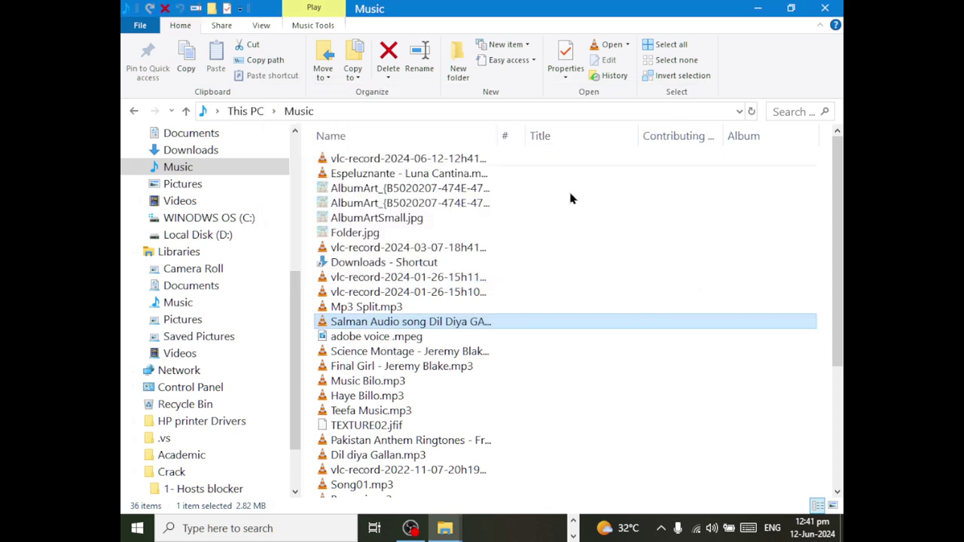
Step: Open Salman Audio song Dil Diya GAllan.mp3 in VLC, jump to about its middle, record a section about 17 seconds long, and close the player
right_click(411, 326)
mouse_move(476, 230)
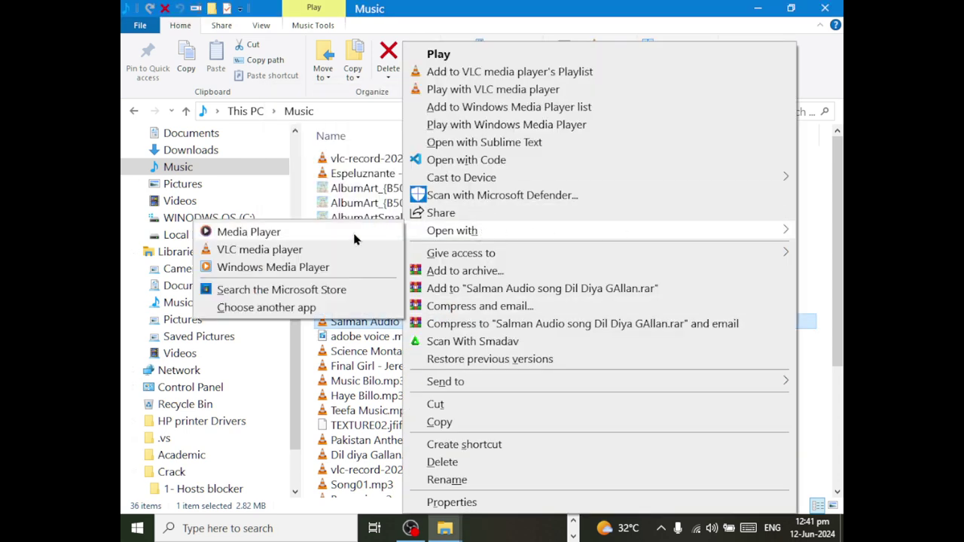
left_click(308, 250)
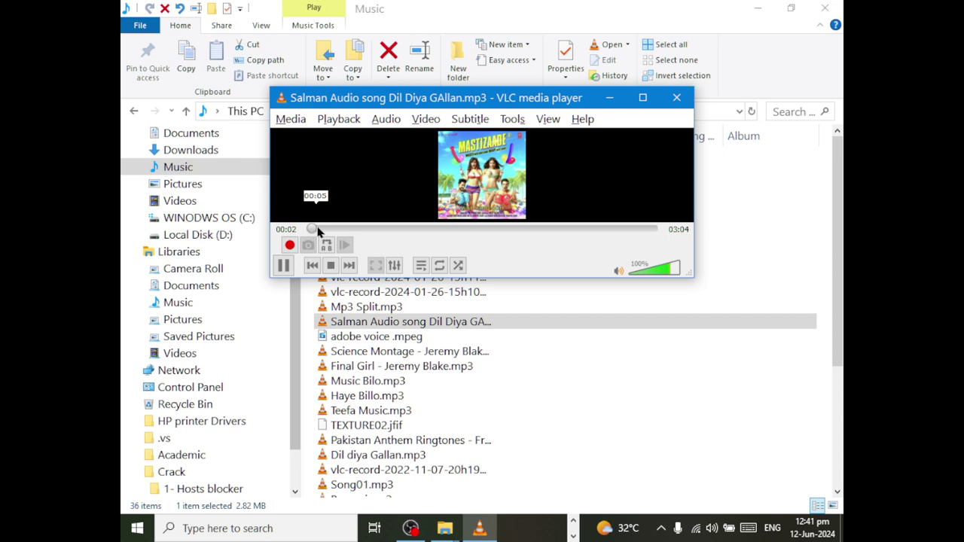
left_click_drag(319, 229, 486, 236)
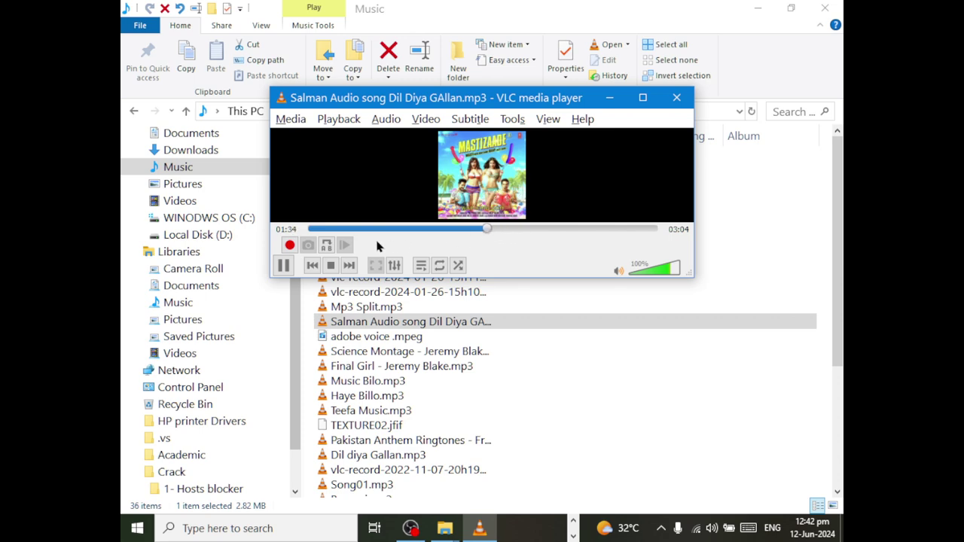
left_click(290, 246)
left_click(677, 97)
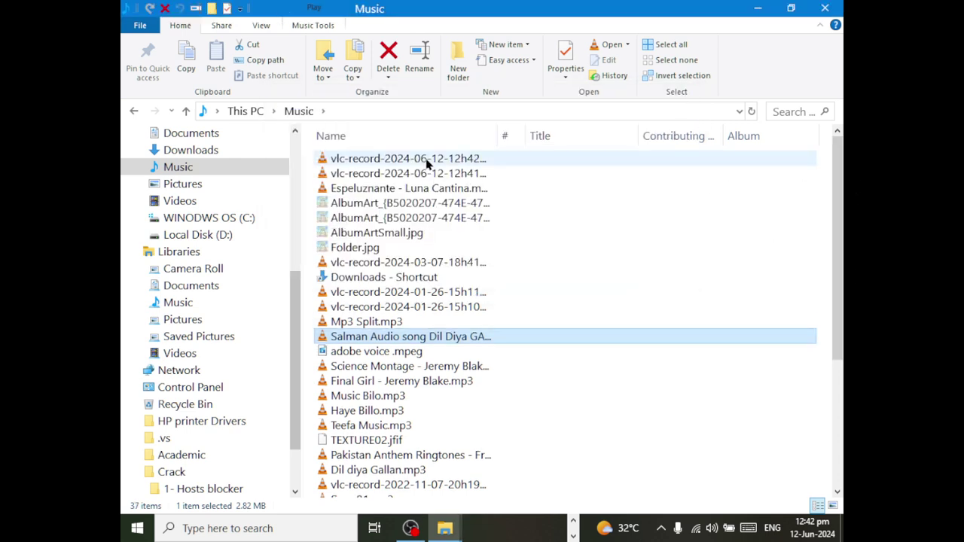
Step: Rename the newest vlc-record clip of the Salman Audio song to "Salman Edit", keeping the mp3 extension
right_click(427, 164)
left_click(451, 479)
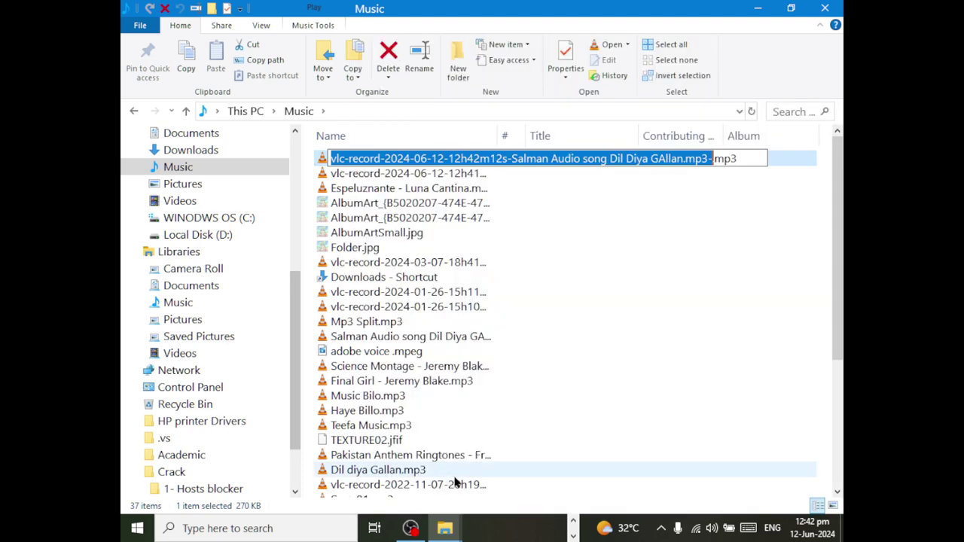
type("Salman A")
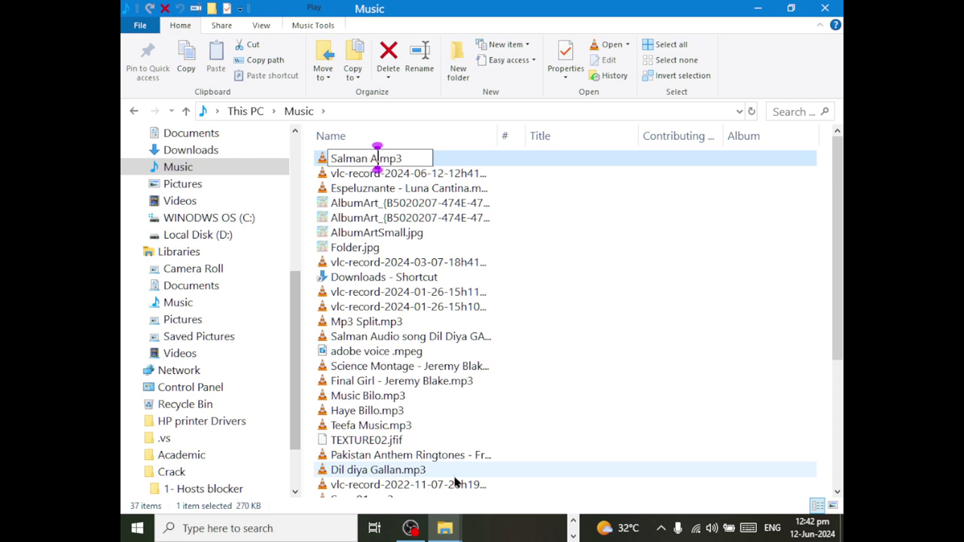
key("BackSpace")
key("BackSpace")
type("Edit")
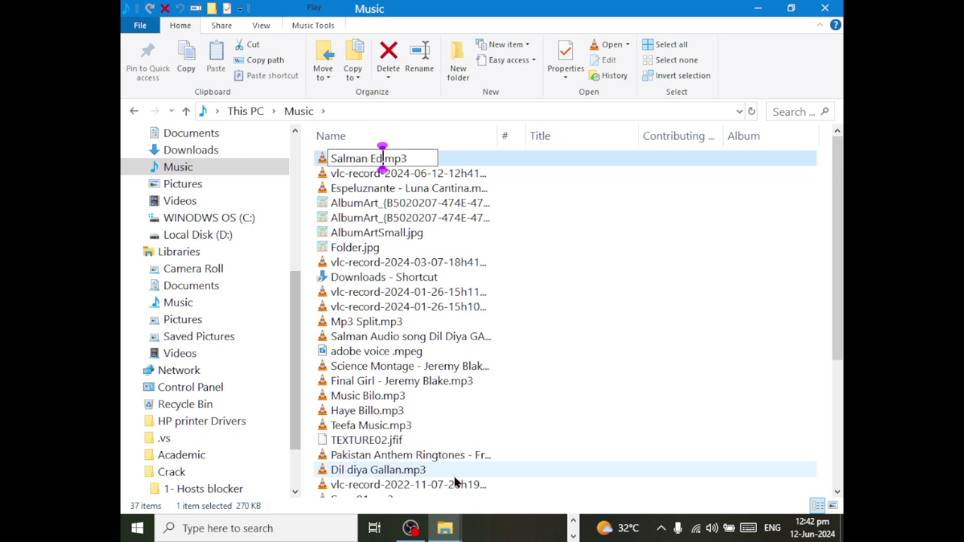
key("Tab")
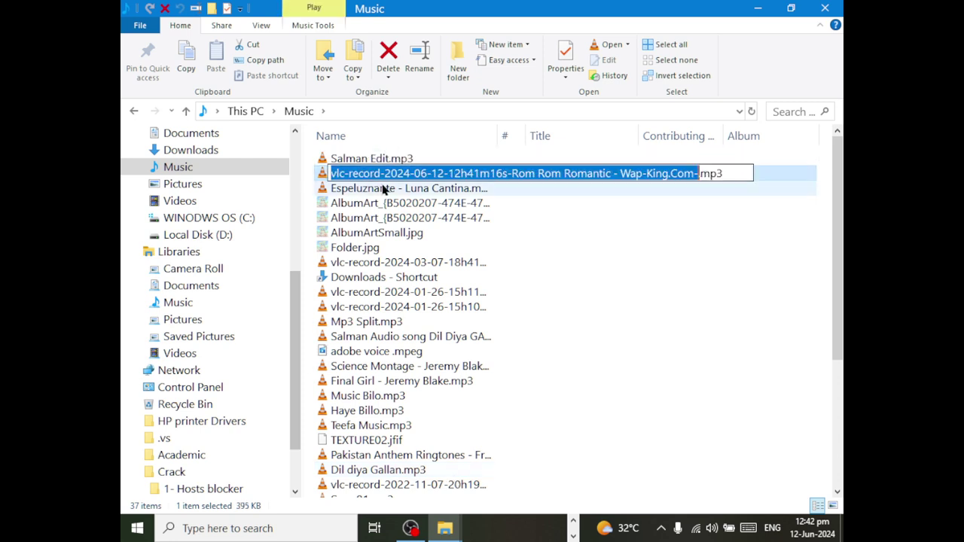
Step: Rename the vlc-record clip of Rom Rom Romantic to "romantic Edit", keeping the mp3 extension
type("roma")
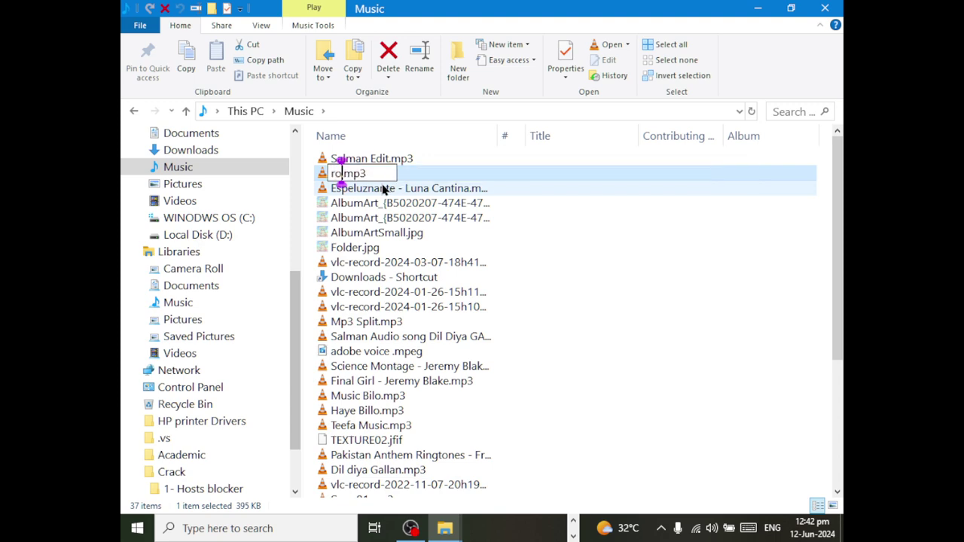
type("ntic Edit")
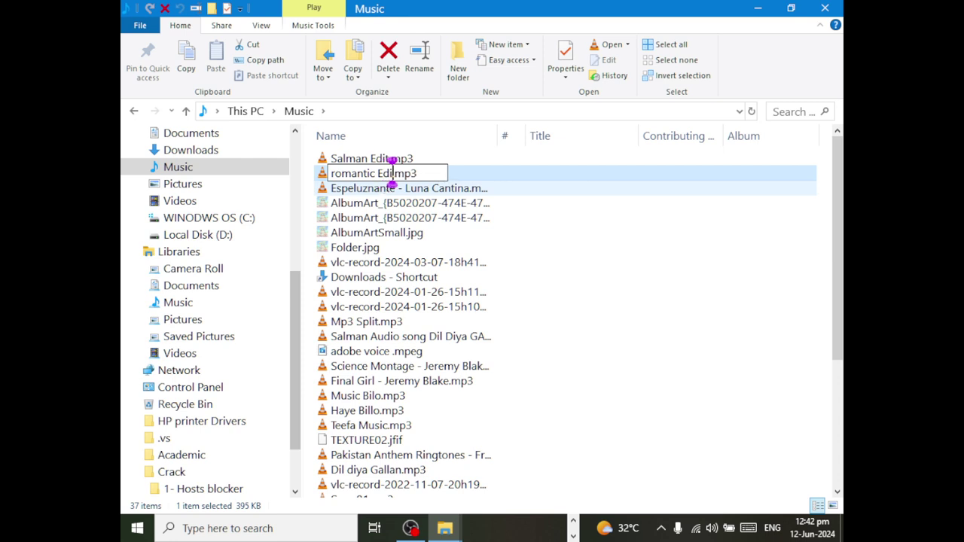
key("Return")
Step: Play Salman Edit.mp3 for a few seconds to check the clip, and close the player
double_click(395, 160)
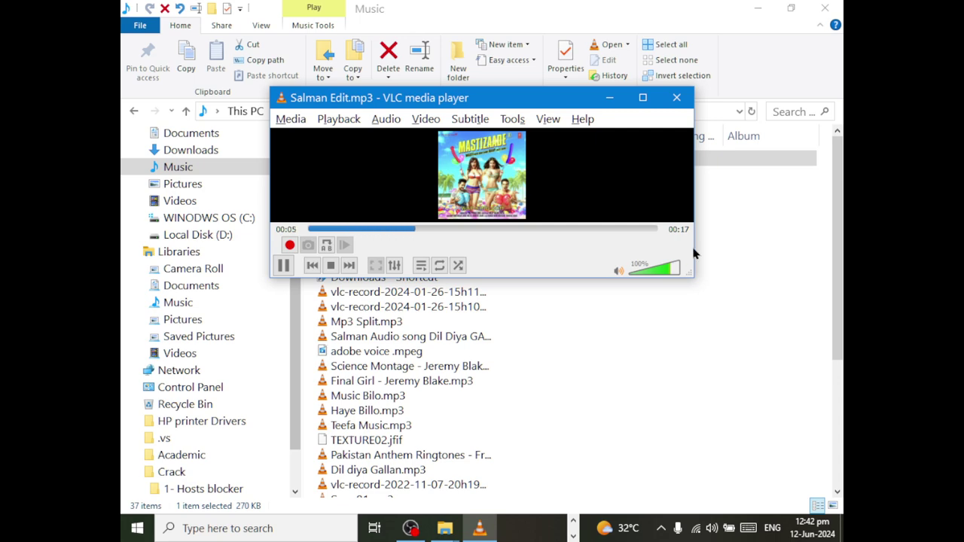
key("alt+space")
key("c")
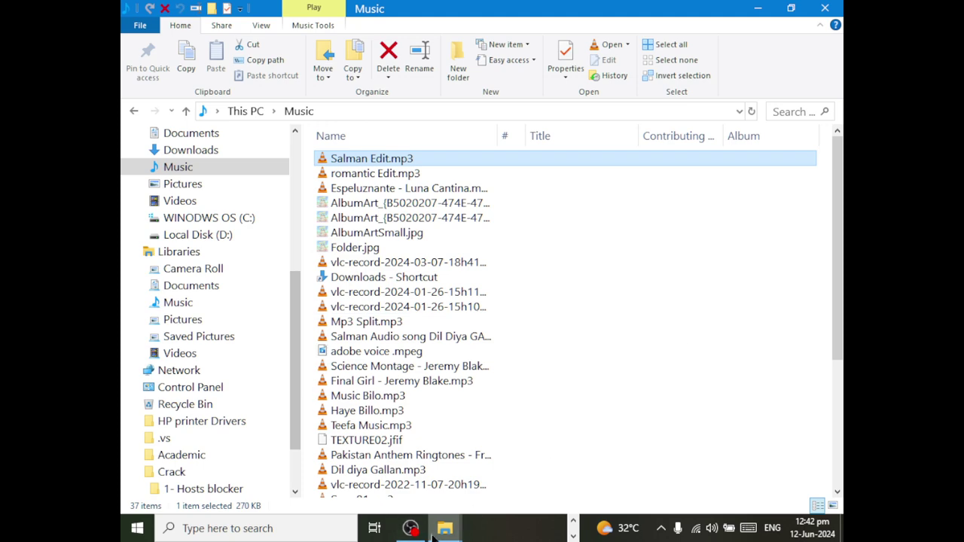
Step: Switch to PowerPoint, delete the existing audio beside the slide, and insert Salman Edit.mp3 from the Music folder
key("alt+Tab")
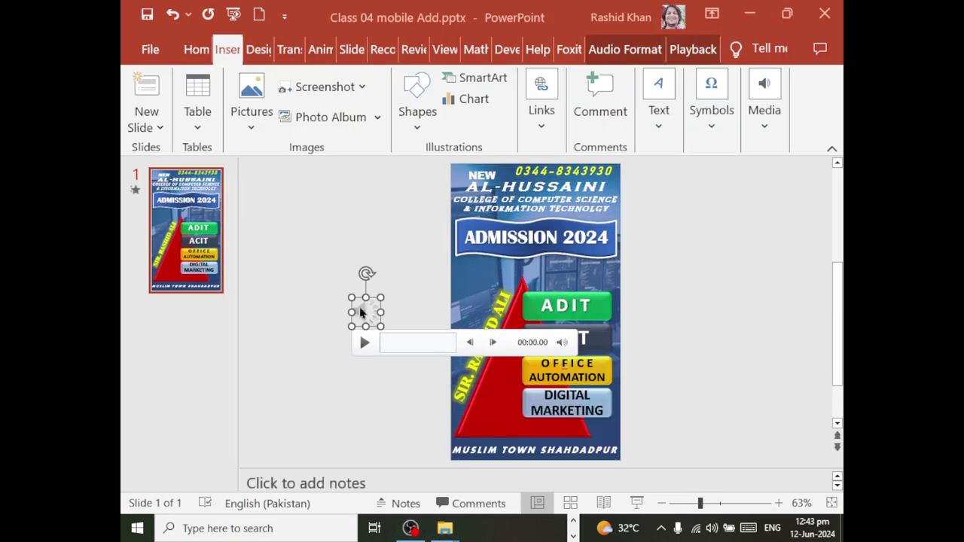
key("Delete")
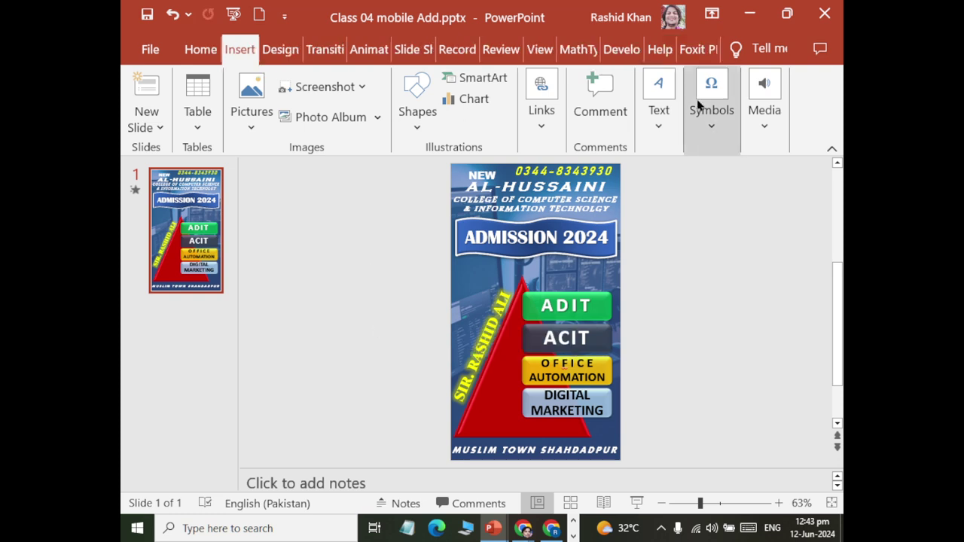
left_click(767, 128)
left_click(768, 181)
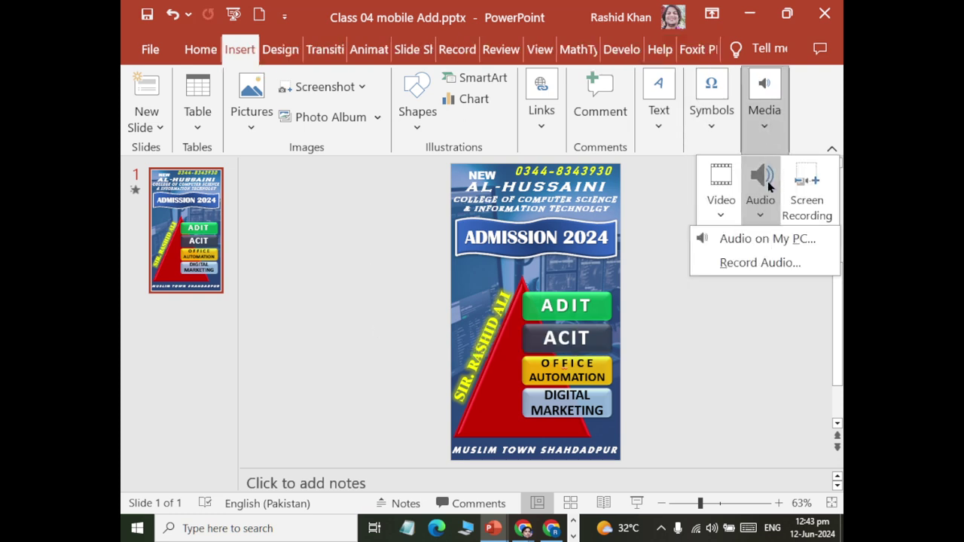
left_click(771, 240)
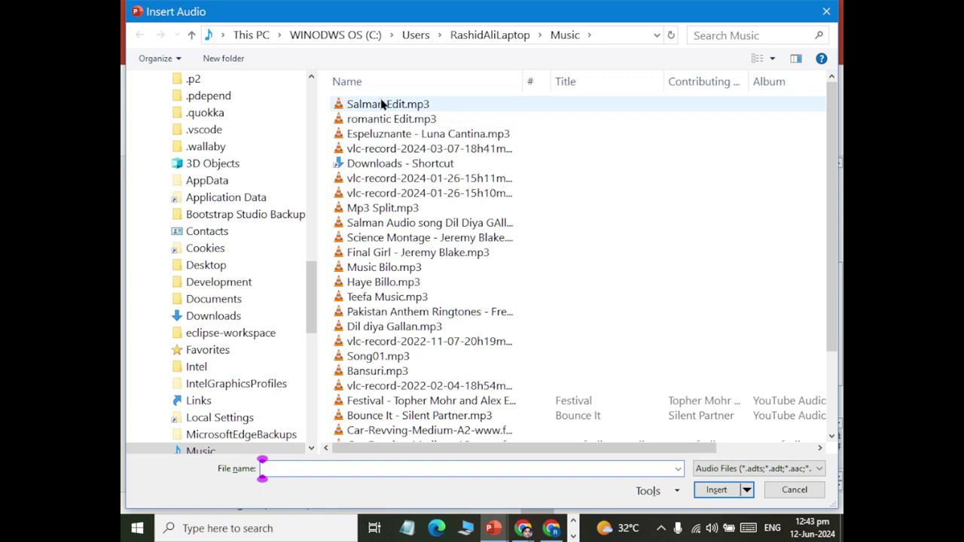
left_click(383, 104)
left_click(726, 489)
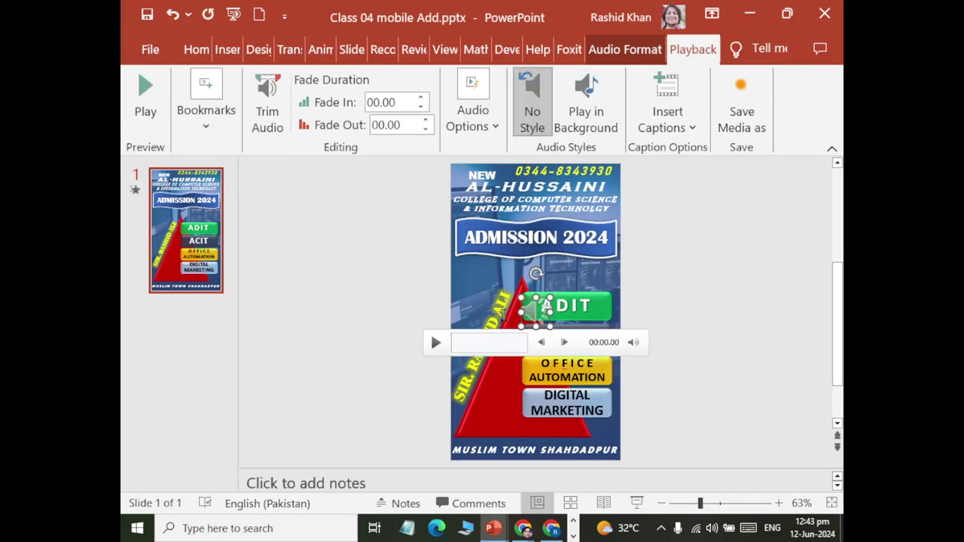
Step: Set the inserted audio to play in the background and start the slide show to test it
left_click(585, 115)
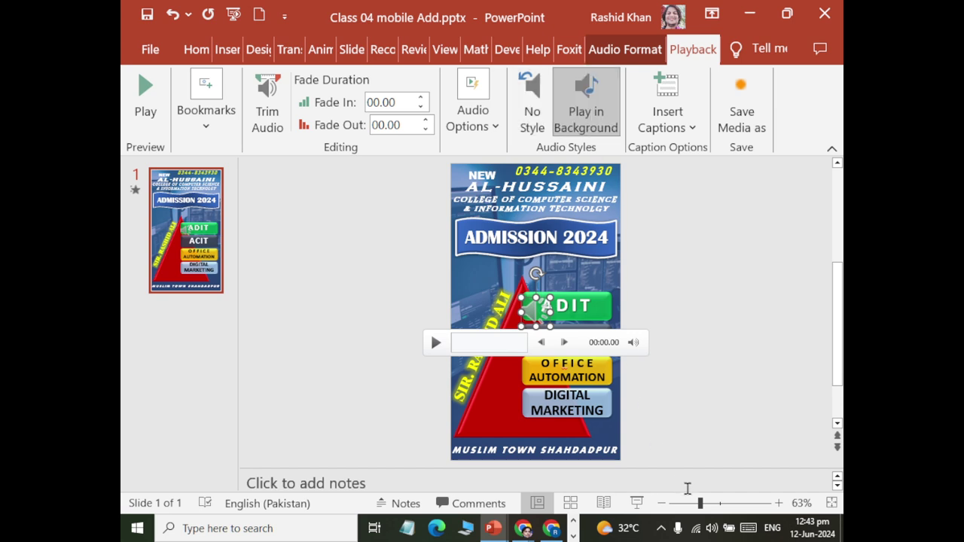
left_click(637, 502)
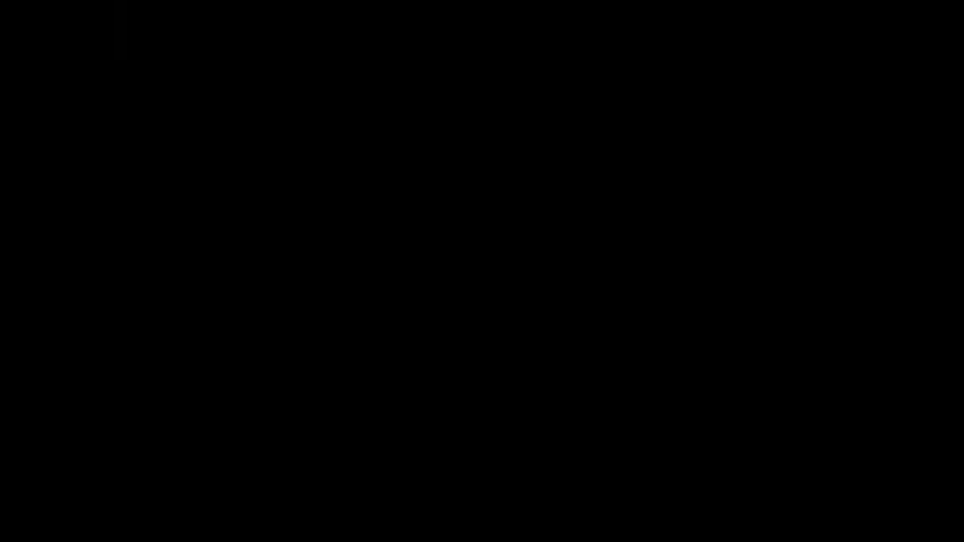
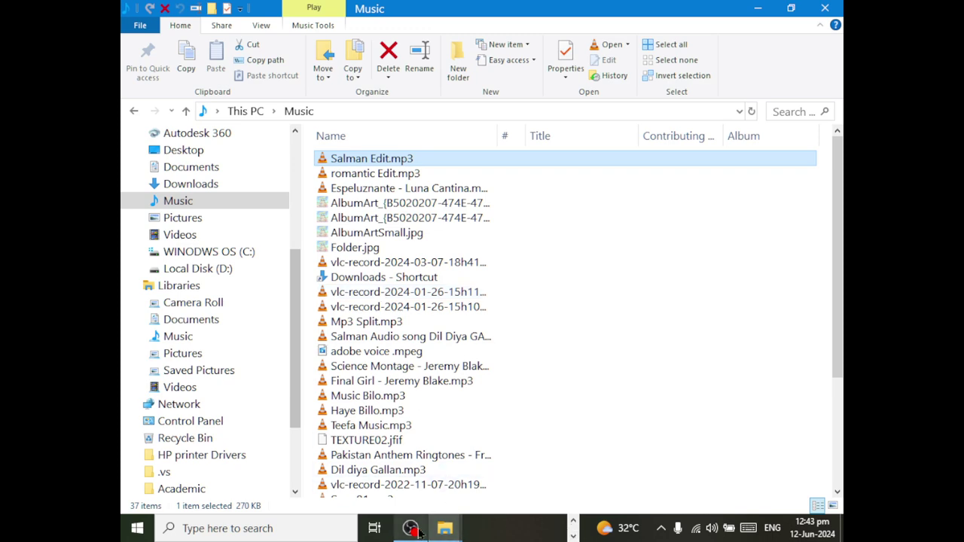
Step: Switch to Chrome's Google sign-in window and choose the listed account to continue to TikTok
left_click(573, 524)
left_click(552, 528)
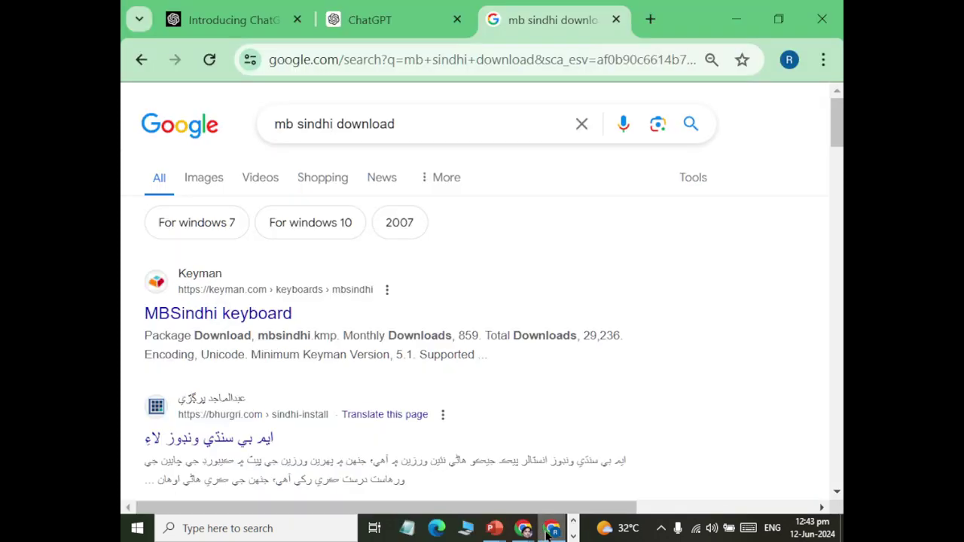
mouse_move(523, 528)
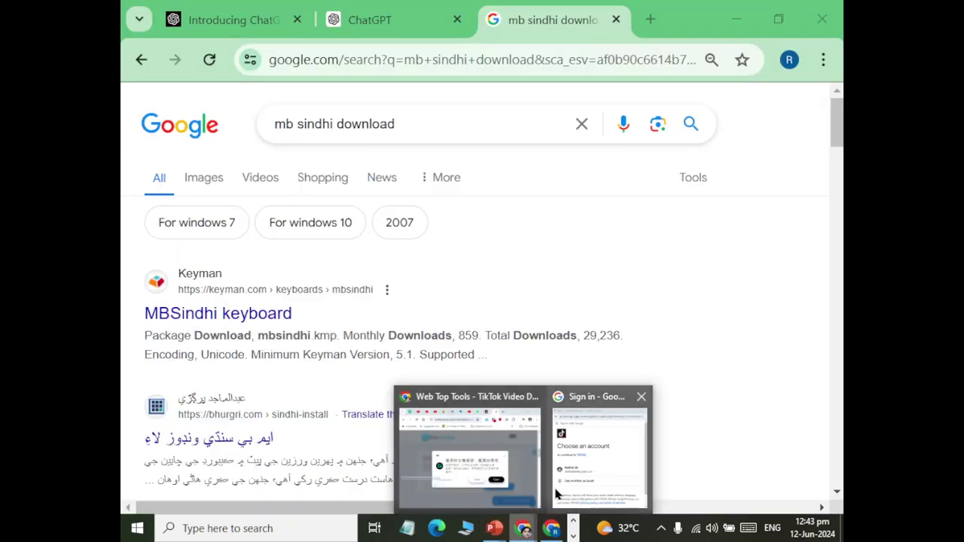
left_click(559, 462)
left_click(422, 317)
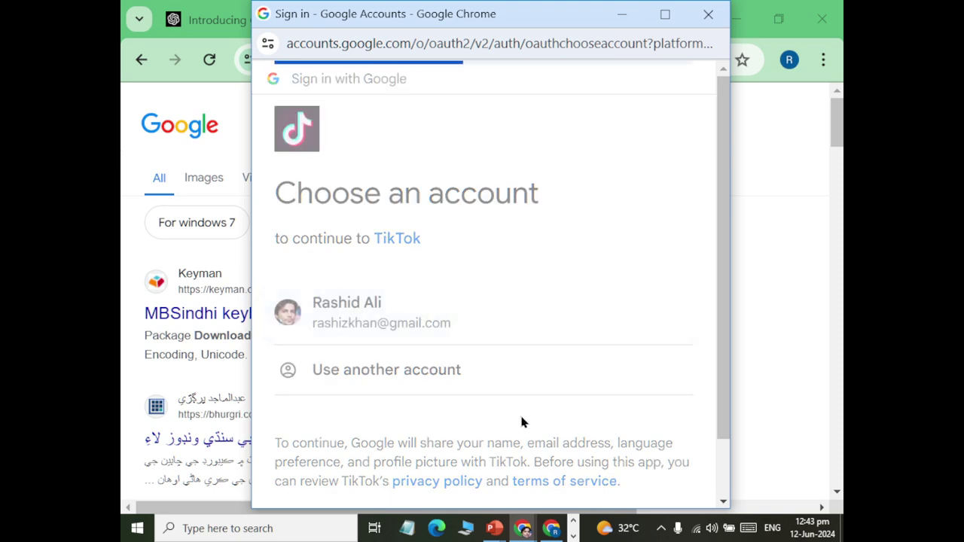
Step: Go to the WebTopTools TikTok Video Downloader page, dismiss its advertisement, notification request and Facebook banner, and find the video URL field
mouse_move(524, 528)
left_click(466, 486)
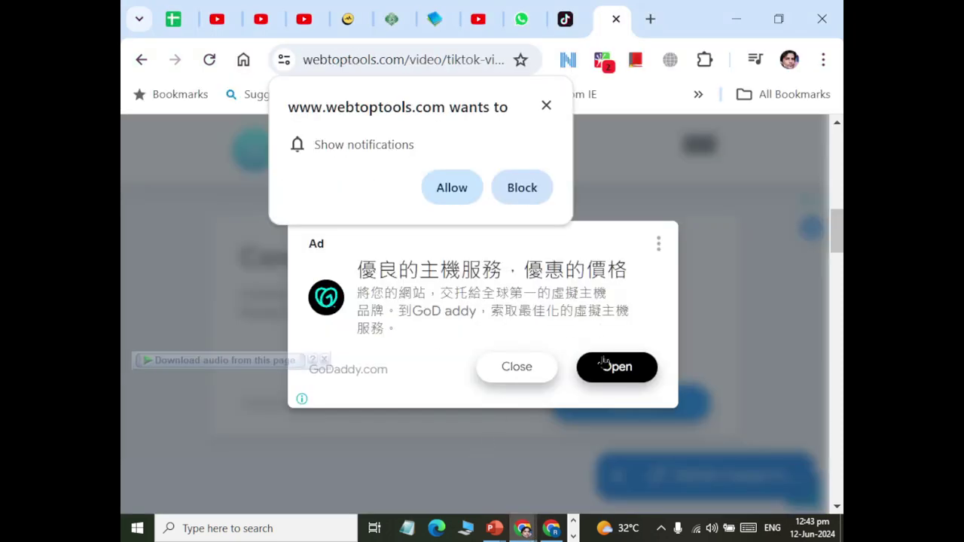
left_click(517, 376)
left_click(546, 105)
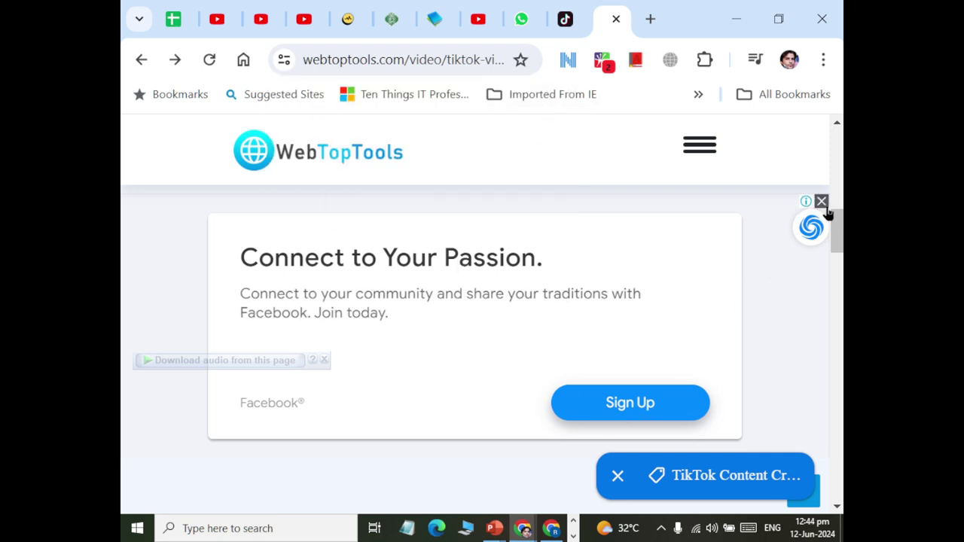
left_click(822, 204)
left_click(385, 233)
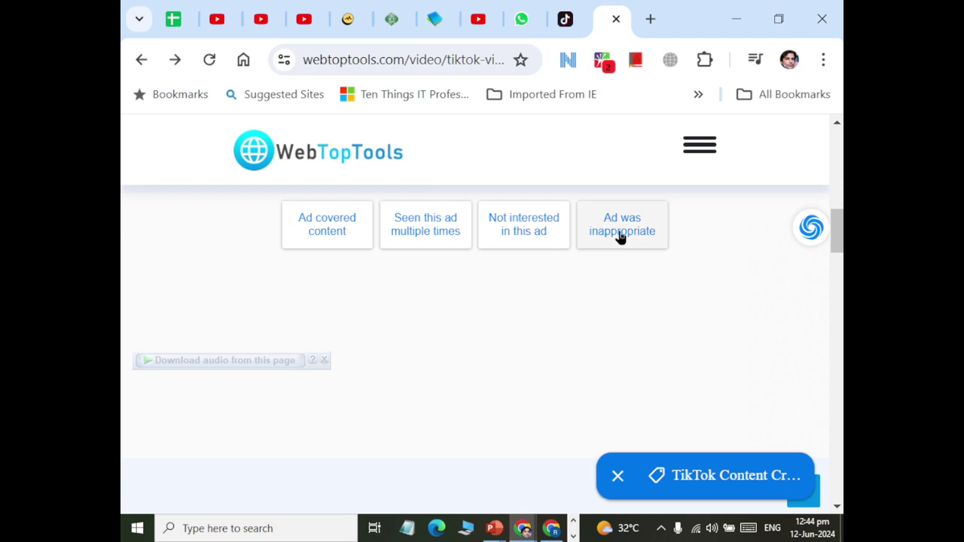
left_click(524, 232)
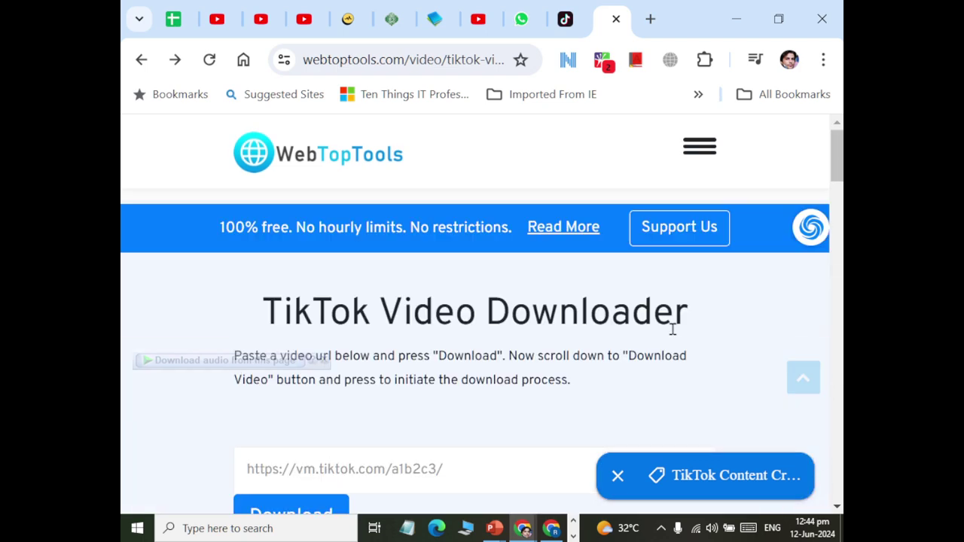
scroll(668, 334, "down", 2)
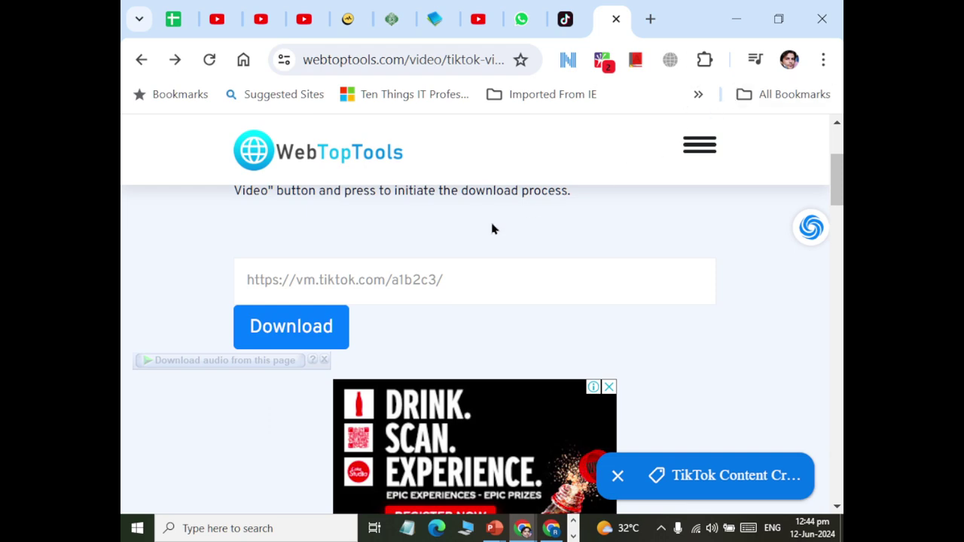
Step: Open File Explorer at Documents, collapse its folder tree, and open the Videos folder
key("super")
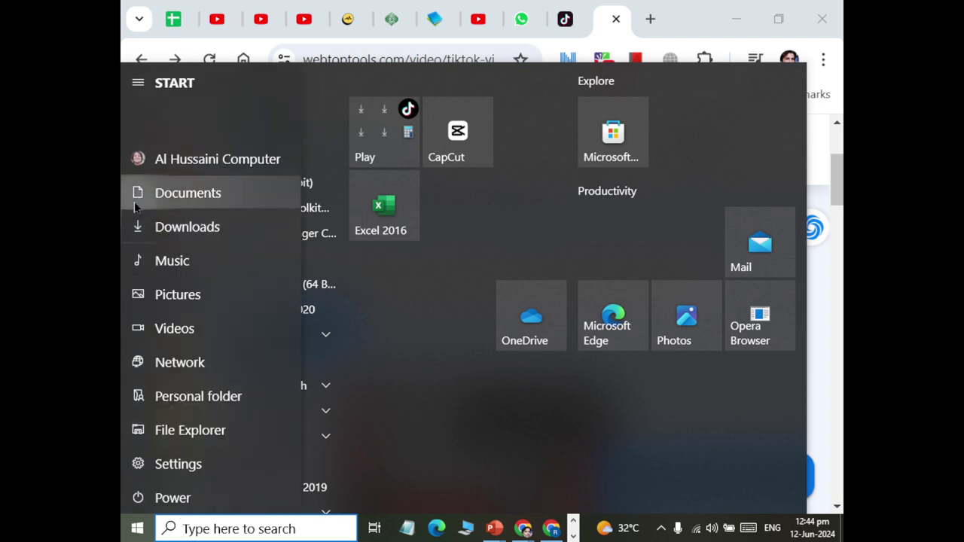
left_click(136, 203)
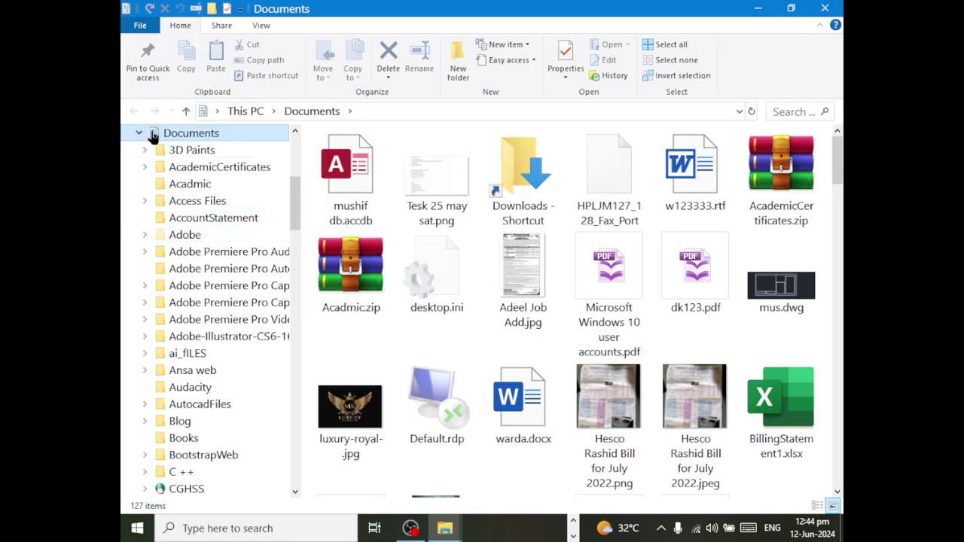
left_click(138, 134)
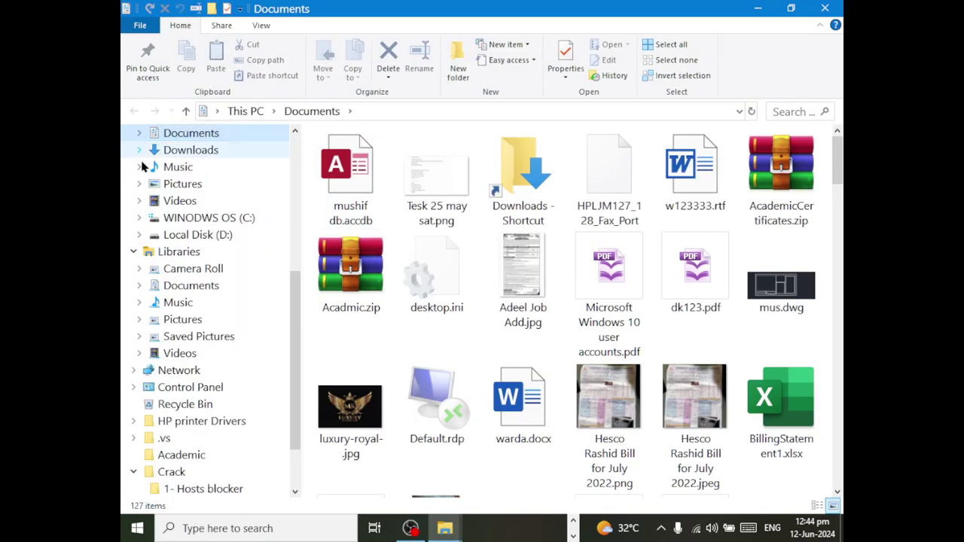
left_click(173, 201)
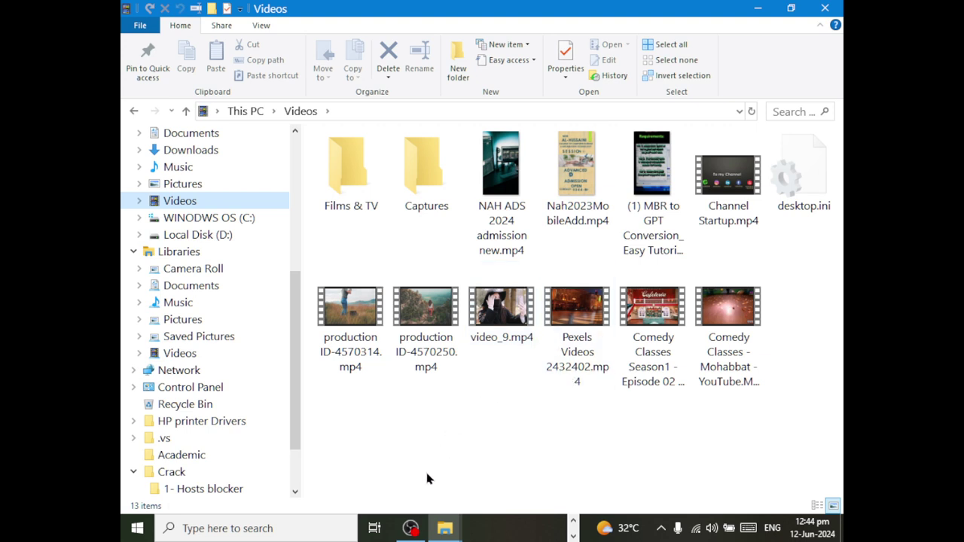
Step: Return to the Chrome window with the TikTok downloader and switch to its YouTube home page
left_click(574, 525)
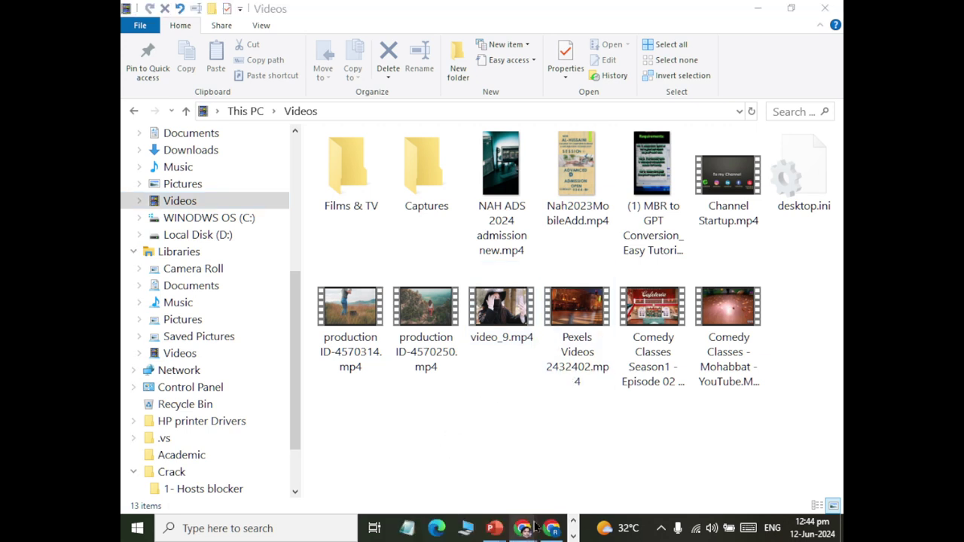
mouse_move(524, 528)
left_click(501, 461)
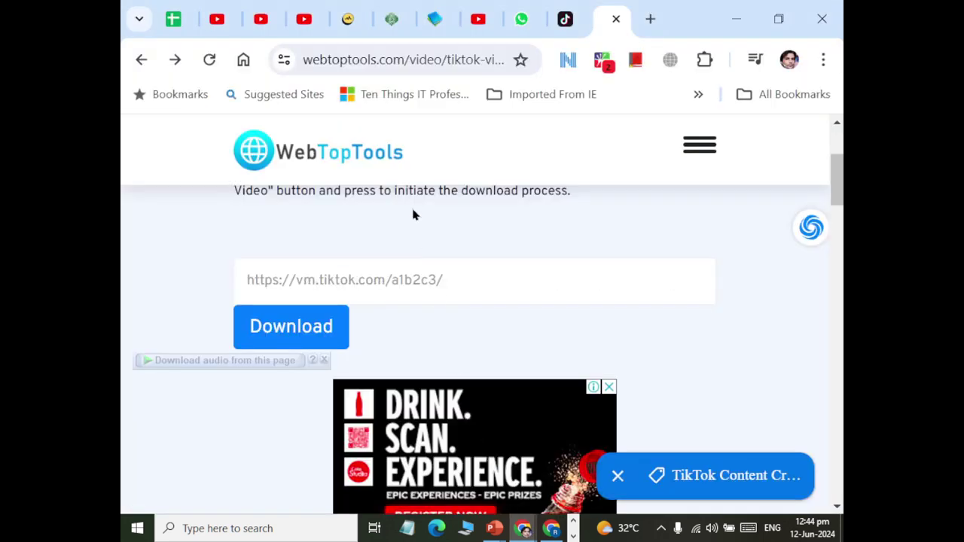
left_click(485, 18)
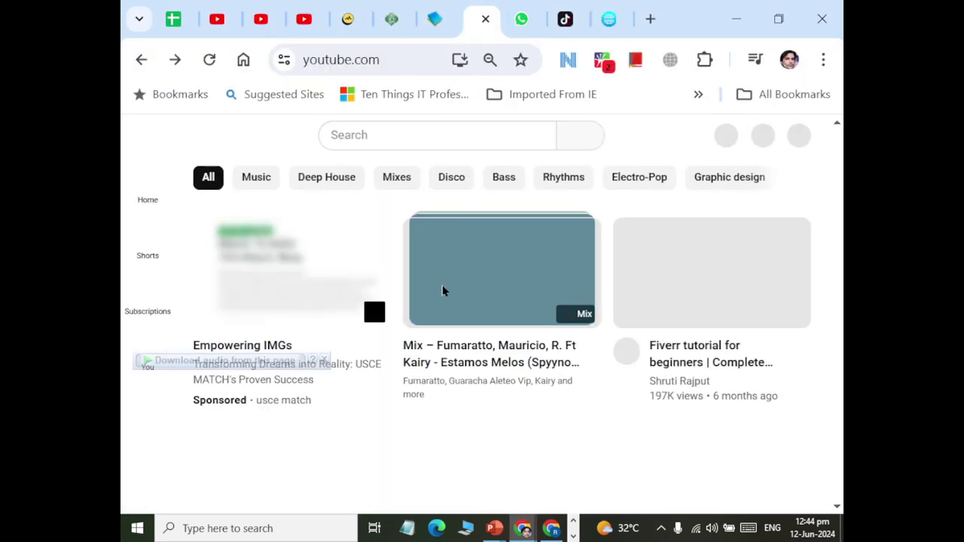
Step: Search YouTube for "fast track" and open the short "3 Sprint Mechanic Drills You NEED To MASTER" from the results
left_click(400, 135)
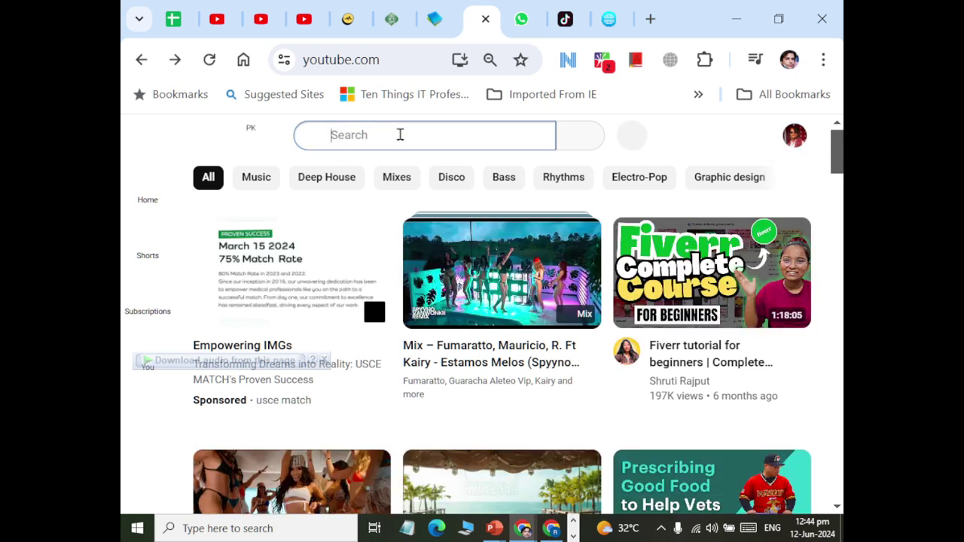
type("fast bac")
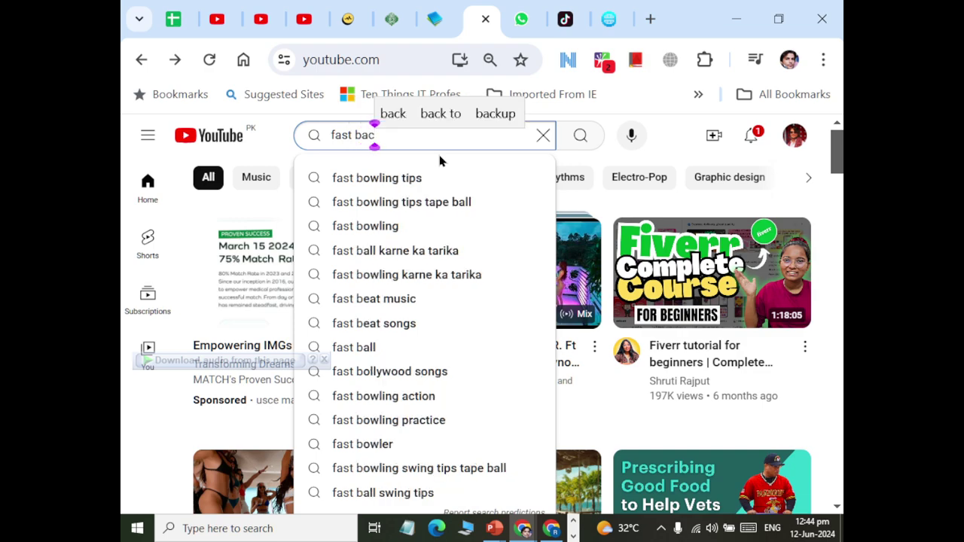
key("BackSpace")
key("BackSpace")
key("BackSpace")
type("track")
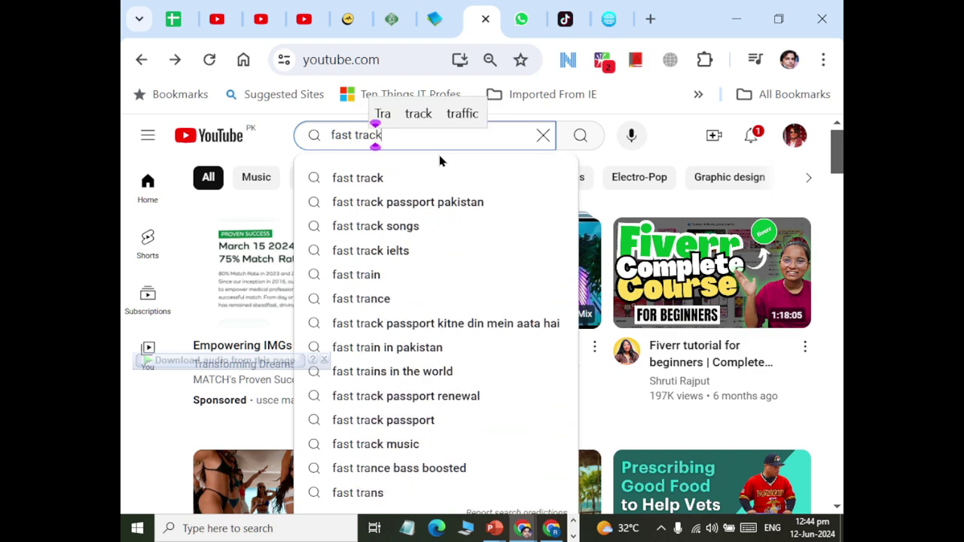
key("Return")
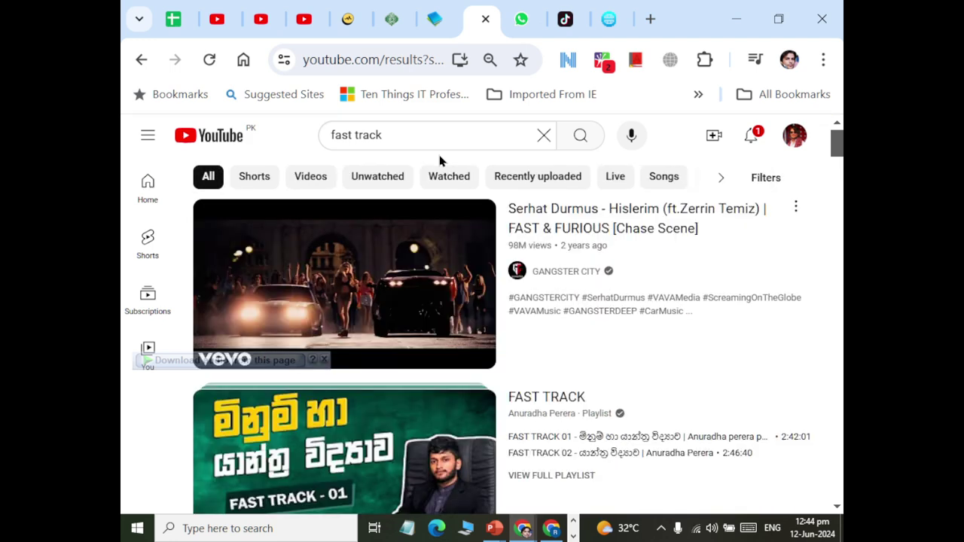
scroll(511, 282, "down", 3)
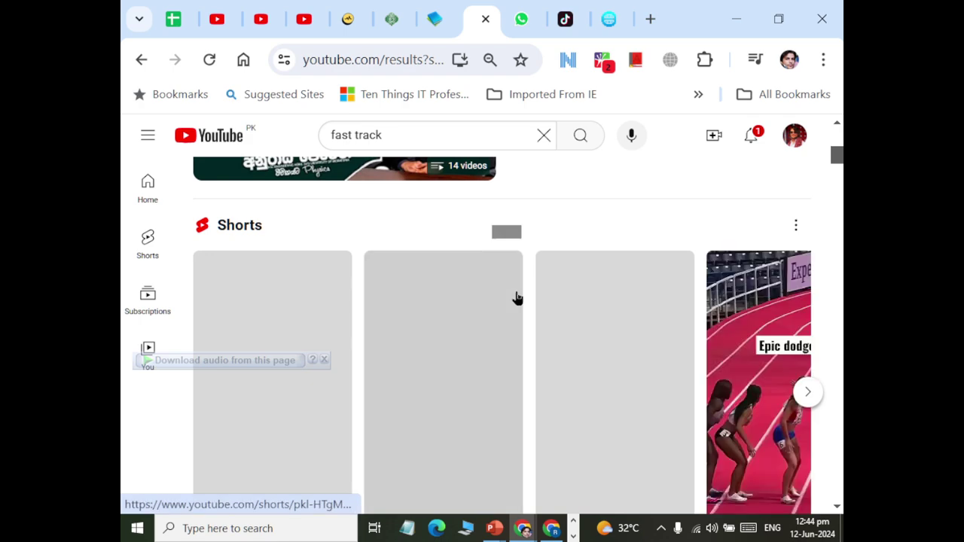
scroll(517, 300, "down", 1)
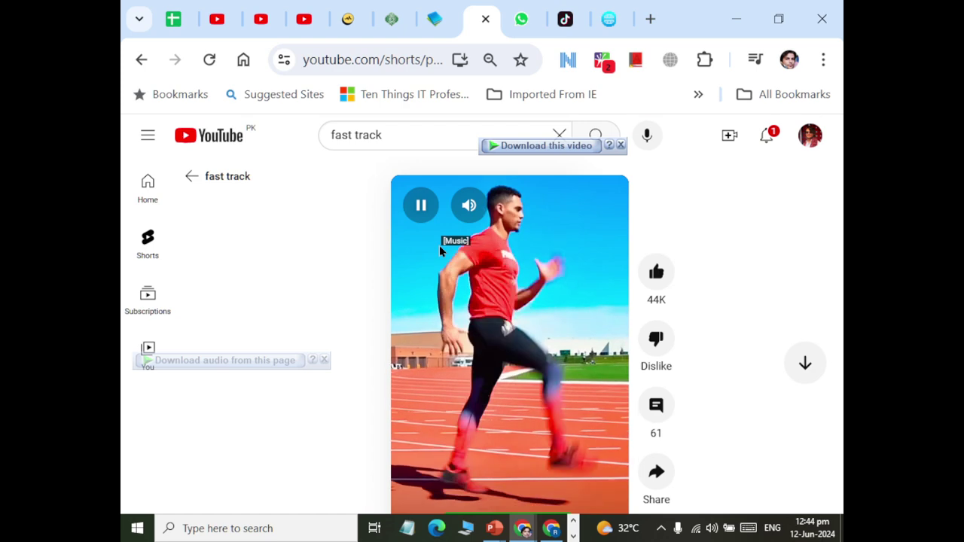
Step: Try to download the sprint drills short as a 360p MP4 into Downloads\Video, pausing its playback while the download connects
left_click(563, 147)
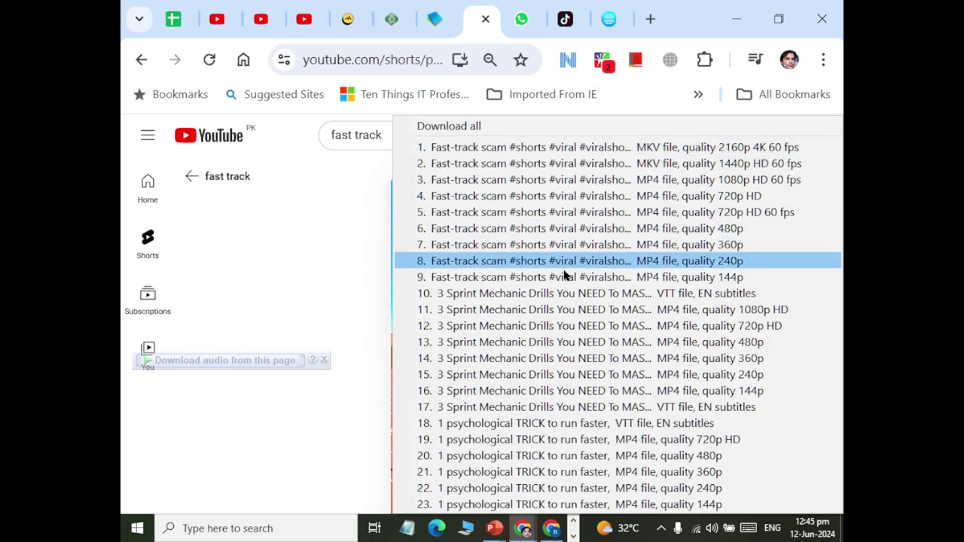
left_click(600, 360)
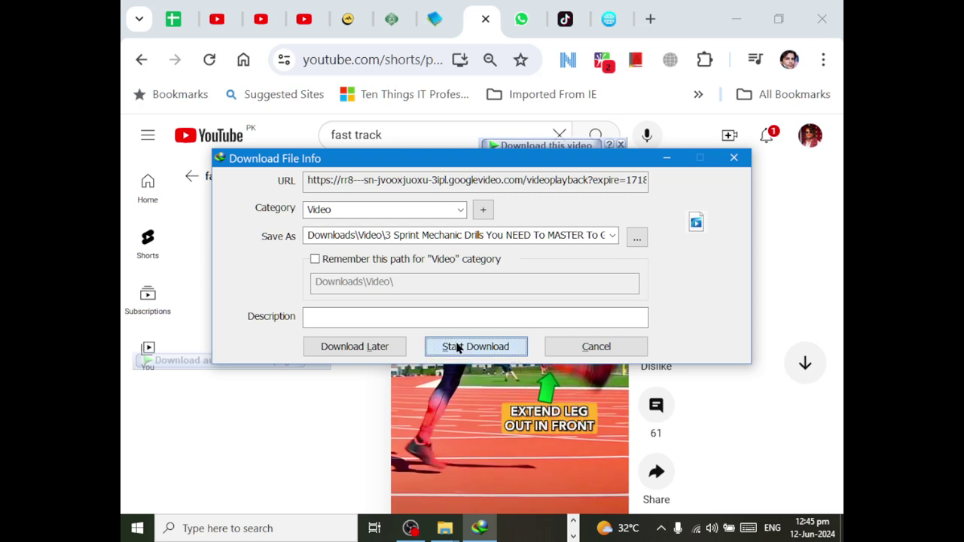
left_click(458, 348)
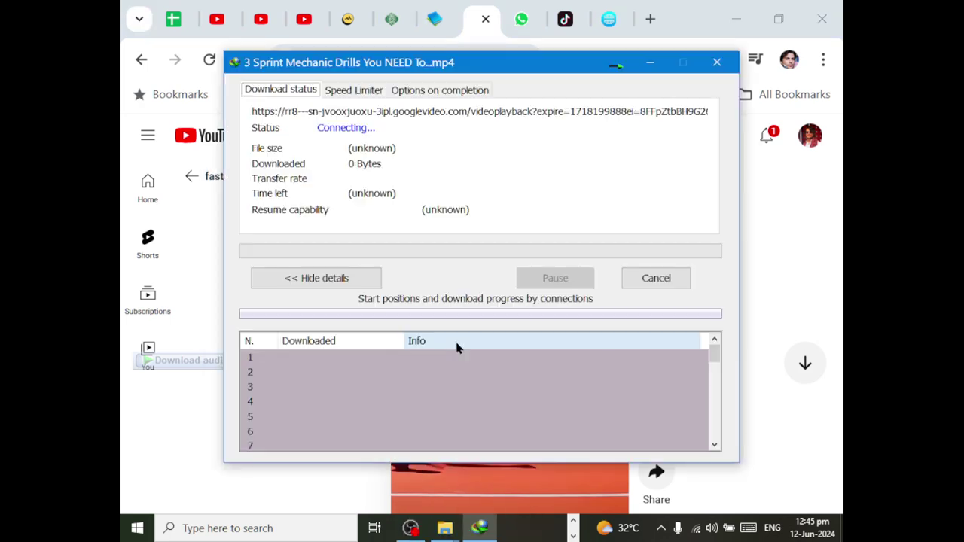
left_click(486, 469)
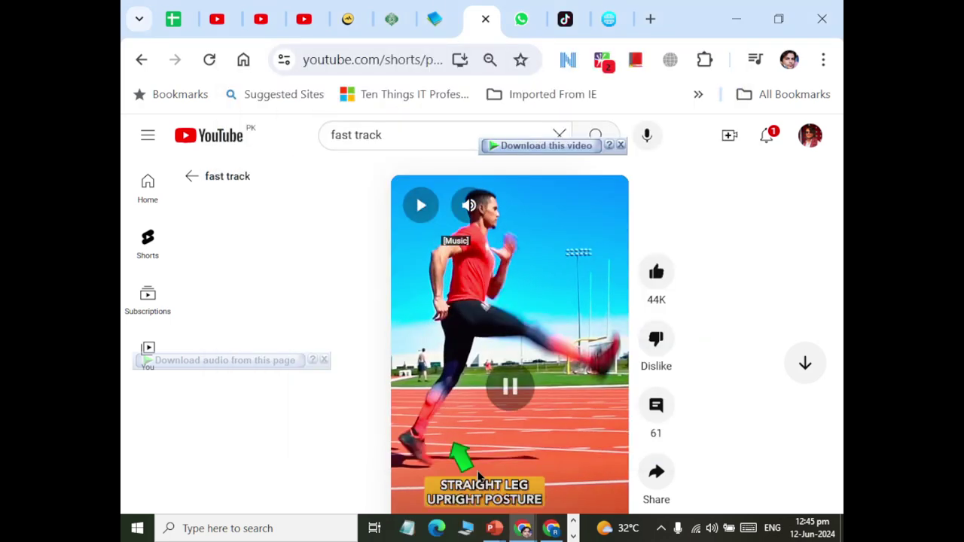
left_click(560, 519)
left_click_drag(450, 75, 464, 72)
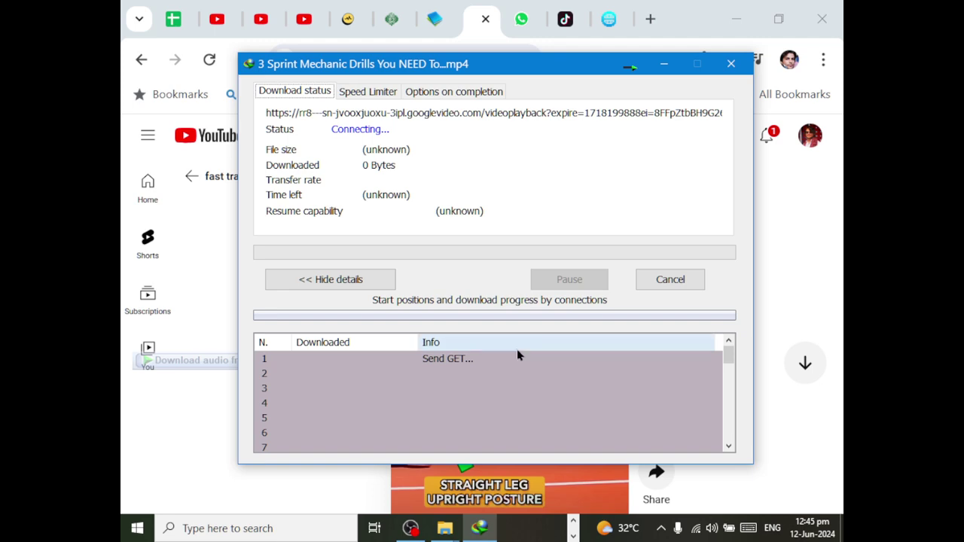
Step: Return to the fast track results, look at the Videos folder in File Explorer, and reopen the sprint drills short
left_click(143, 66)
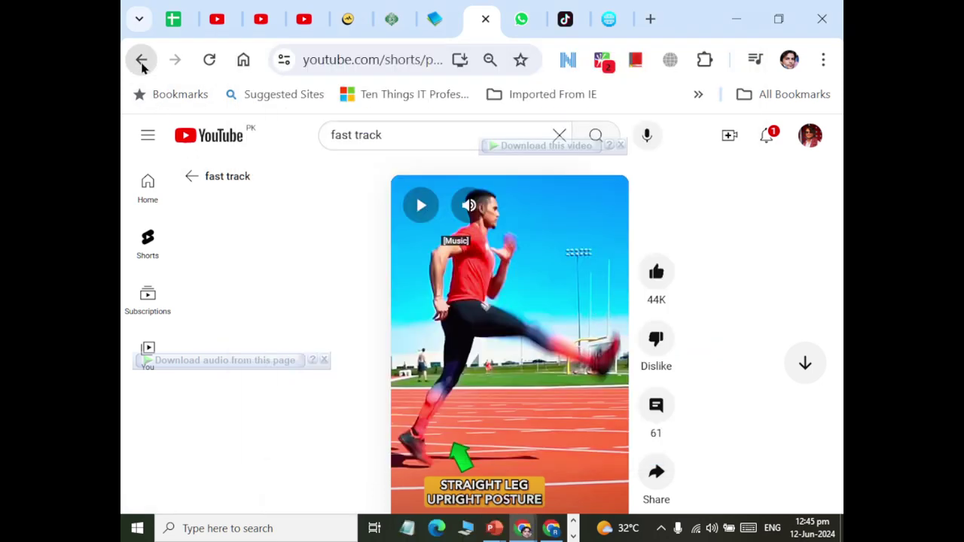
scroll(598, 279, "down", 4)
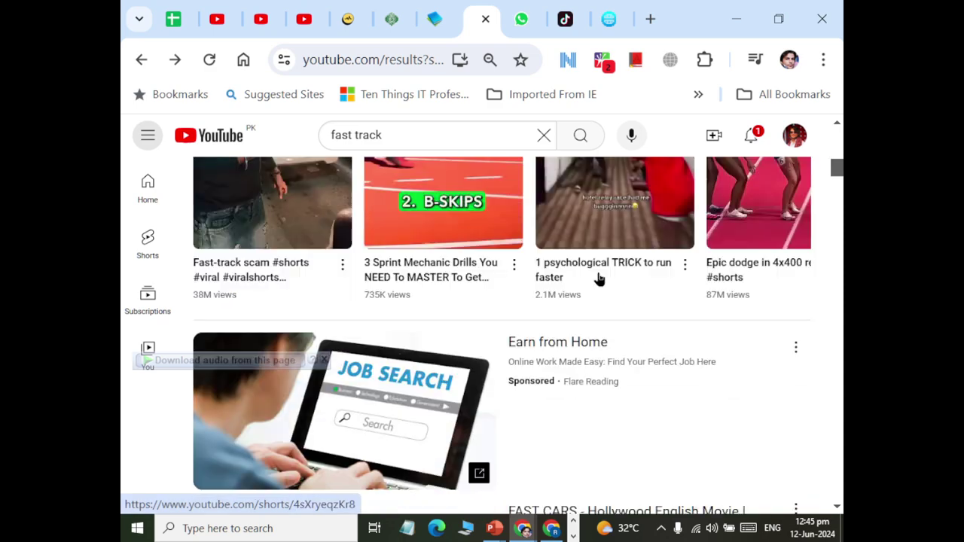
scroll(598, 279, "up", 4)
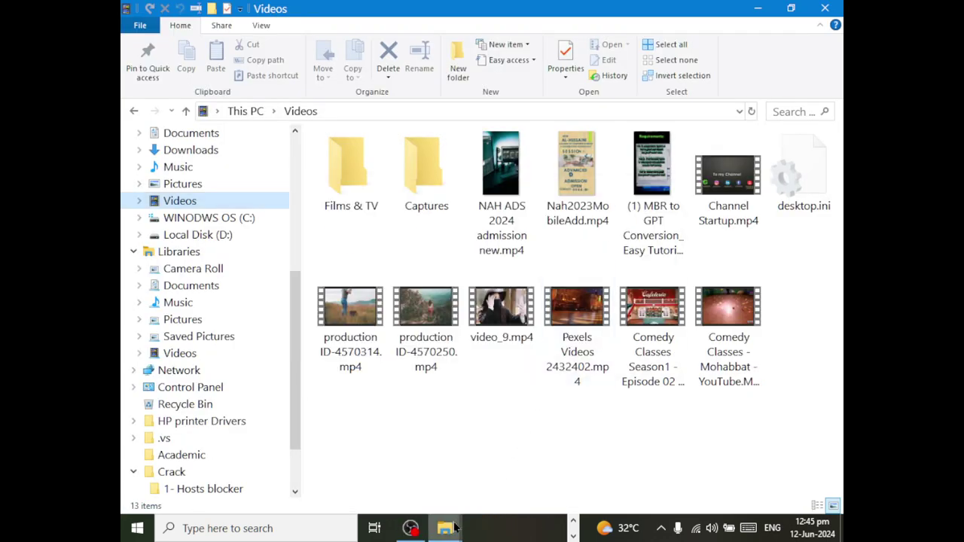
key("alt+Tab")
mouse_move(456, 529)
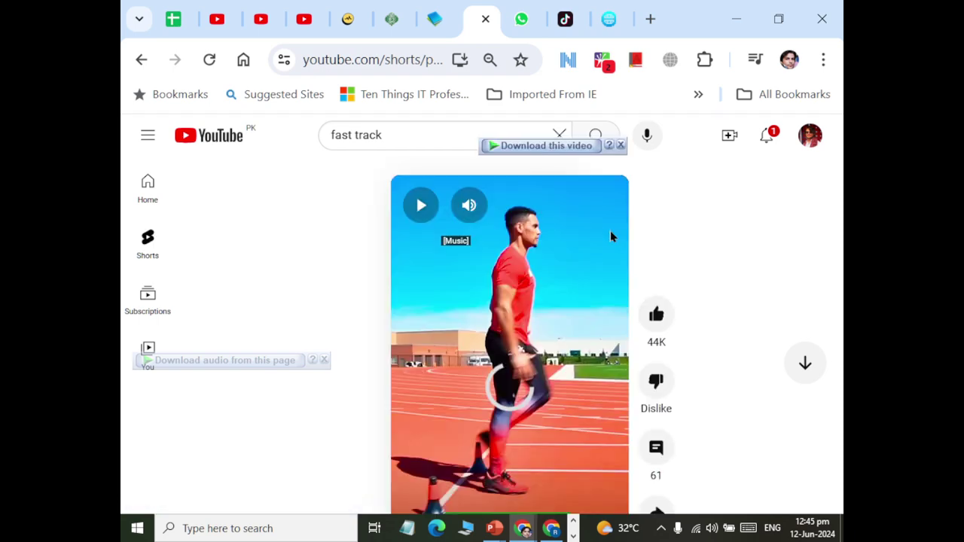
Step: Try the 360p MP4 download of the sprint drills short once more, and close its progress window
mouse_move(571, 150)
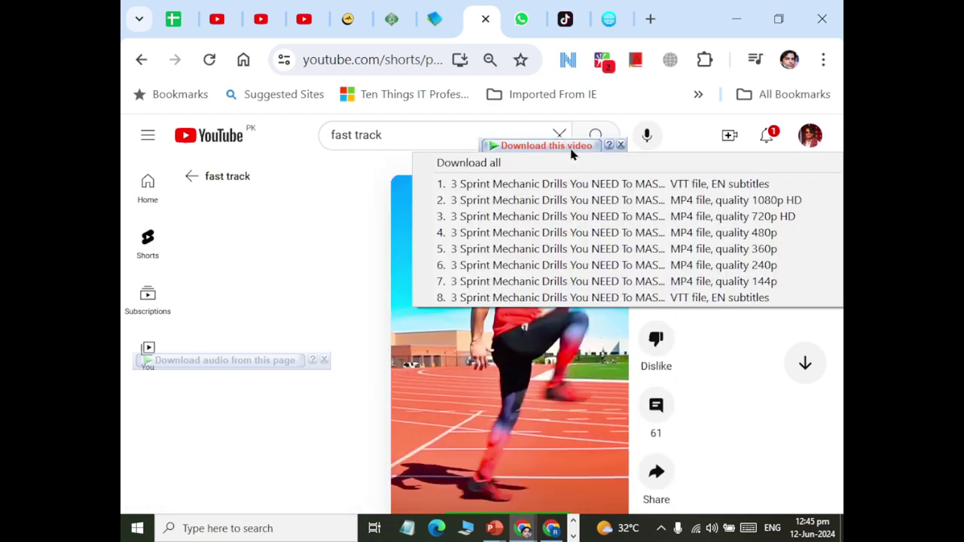
left_click(577, 249)
left_click(476, 347)
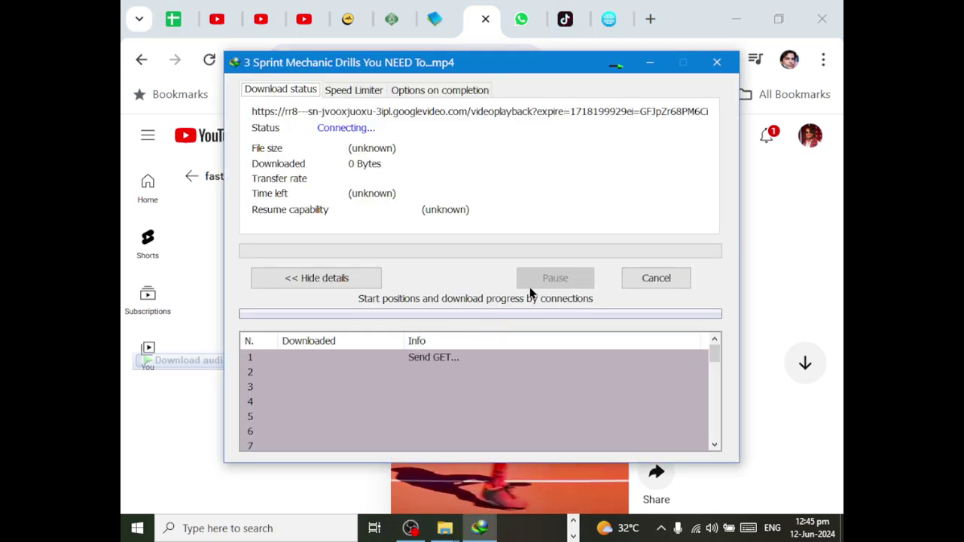
left_click(727, 69)
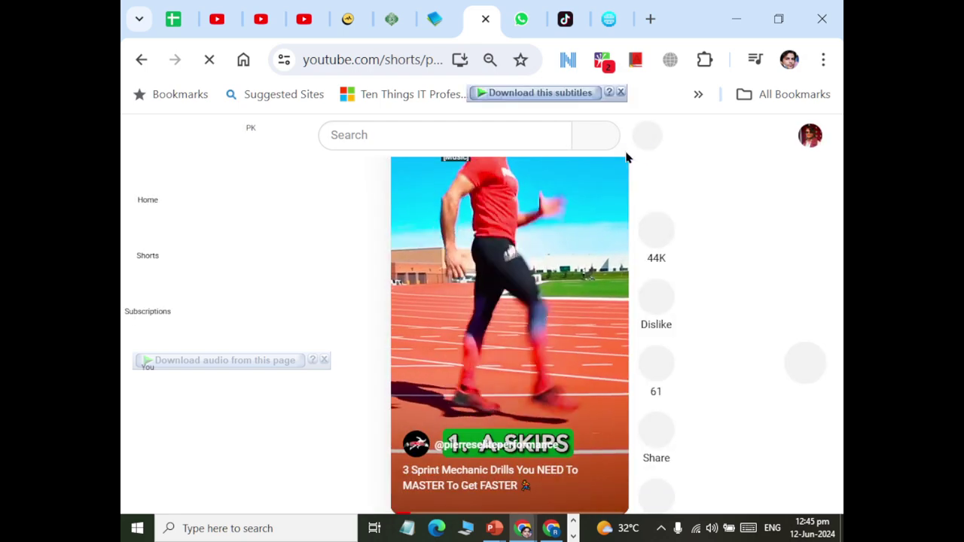
Step: Download the short's subtitles as a VTT file to D:\ and open the folder containing it
left_click(555, 95)
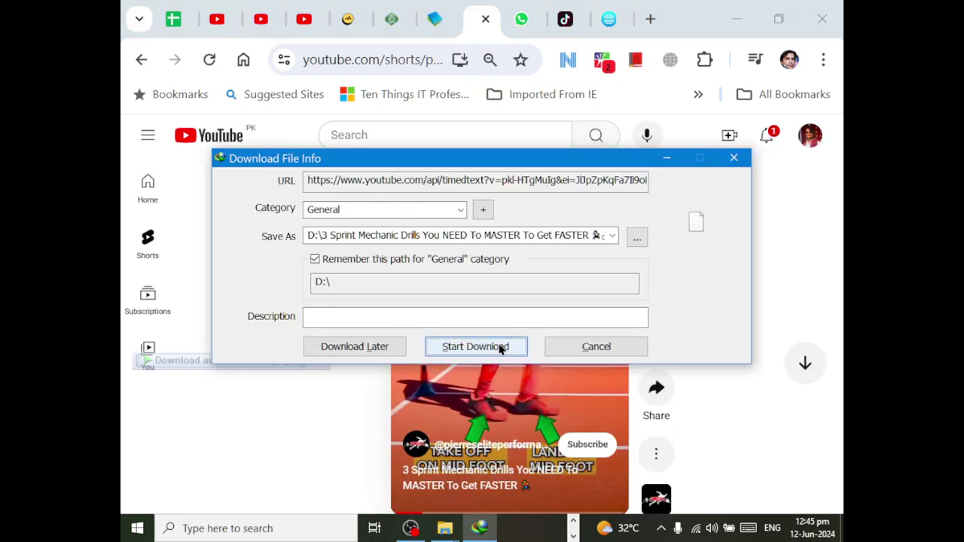
left_click(500, 349)
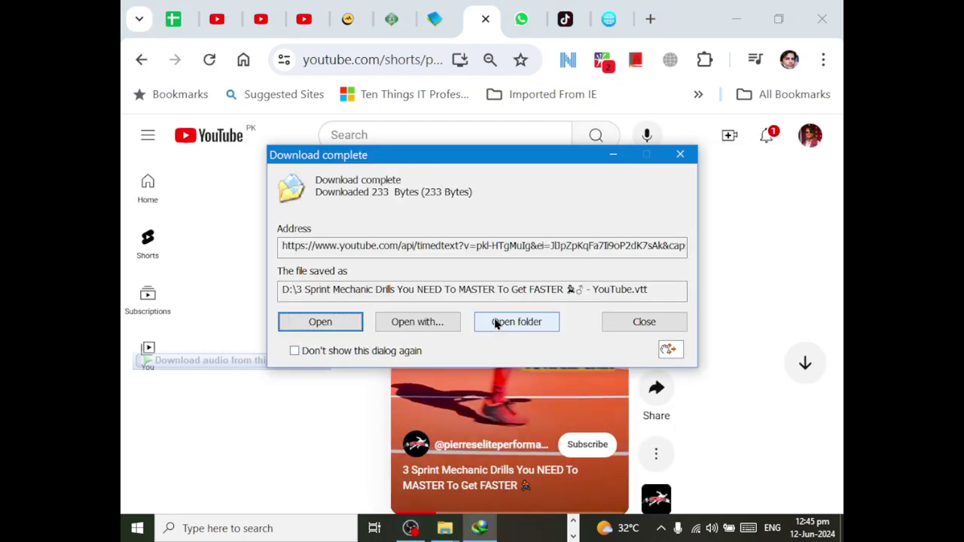
left_click(495, 323)
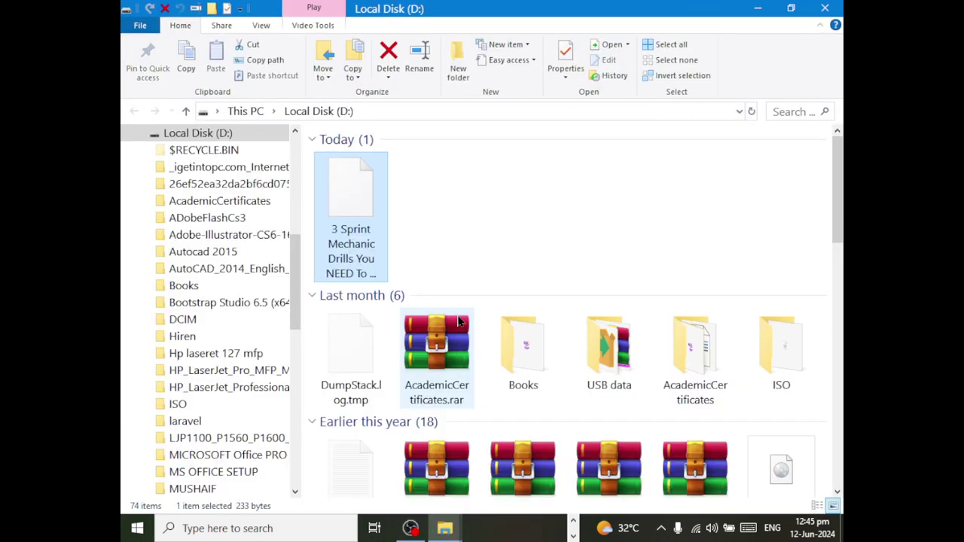
Step: Examine the downloaded subtitle file and its available file actions in Local Disk (D:), and return to the YouTube short
right_click(422, 181)
left_click(424, 243)
left_click(352, 224)
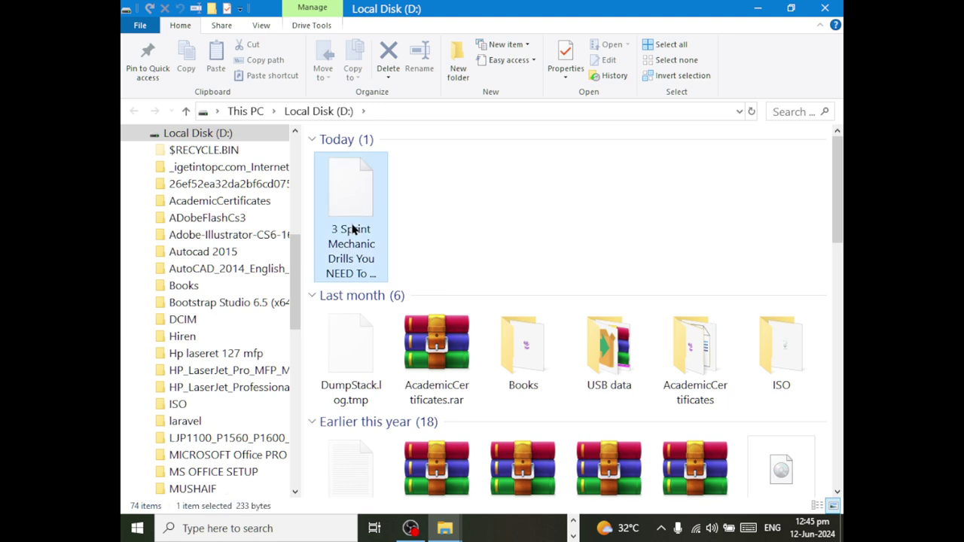
right_click(351, 224)
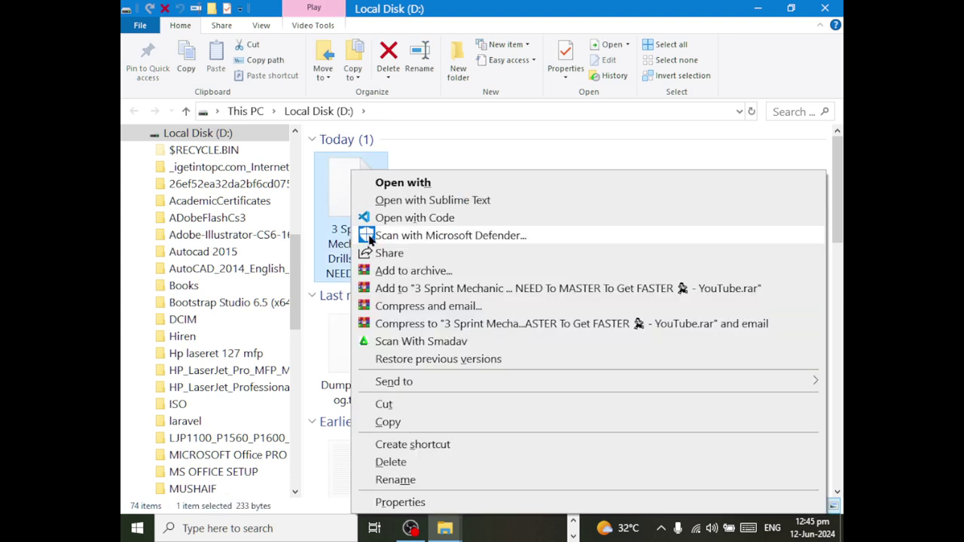
left_click(474, 145)
left_click(370, 226)
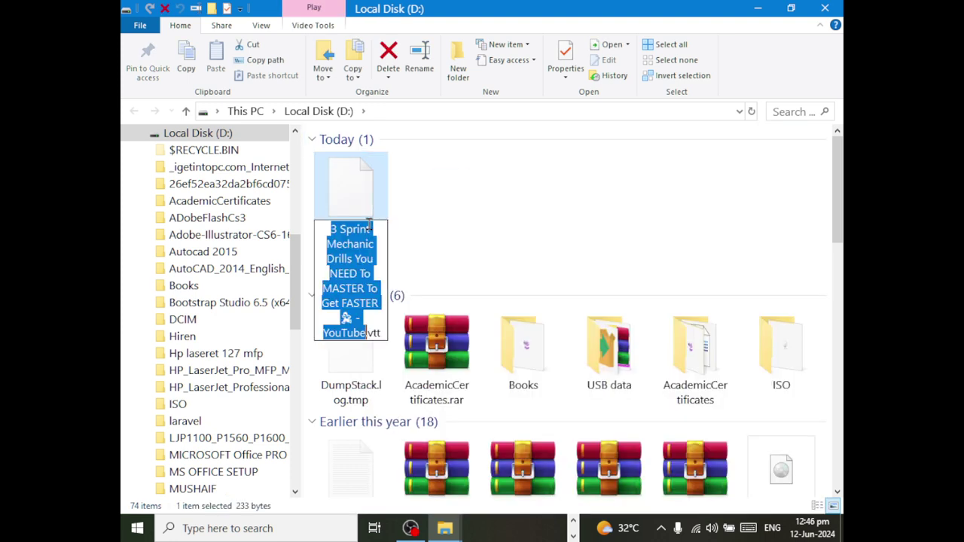
left_click(452, 226)
left_click(351, 222)
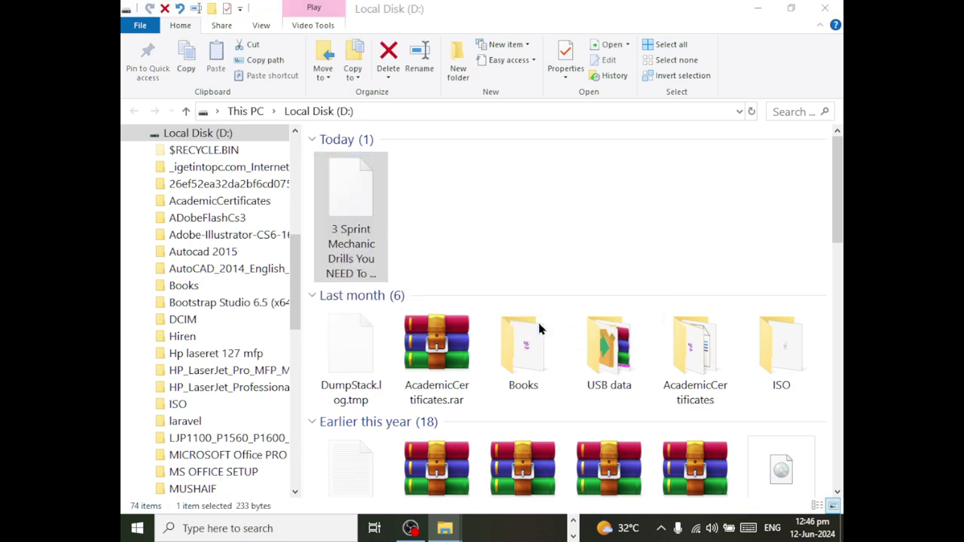
scroll(538, 323, "down", 3)
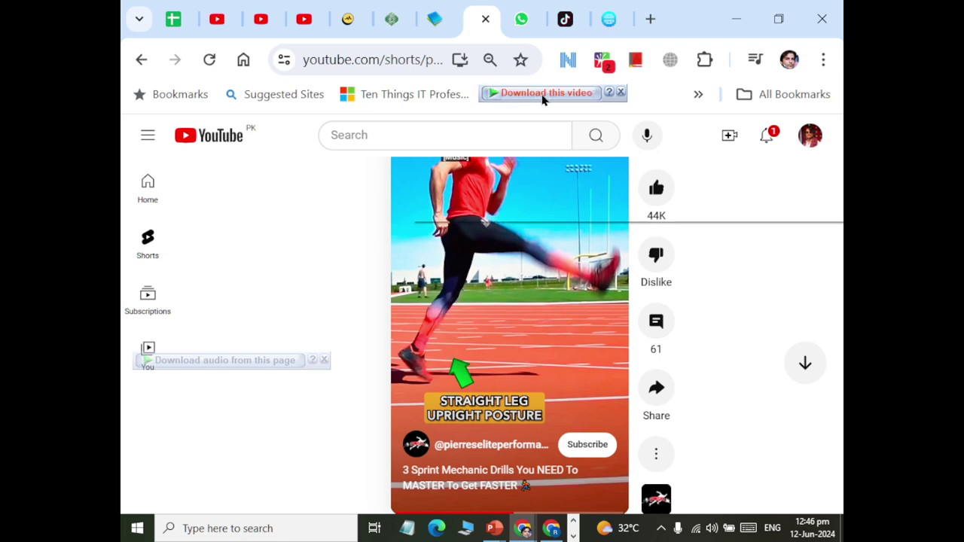
Step: Try to download the "Knee drive while running!" video as an MP4 into Downloads\Video, and close its progress window
left_click(542, 94)
left_click(581, 165)
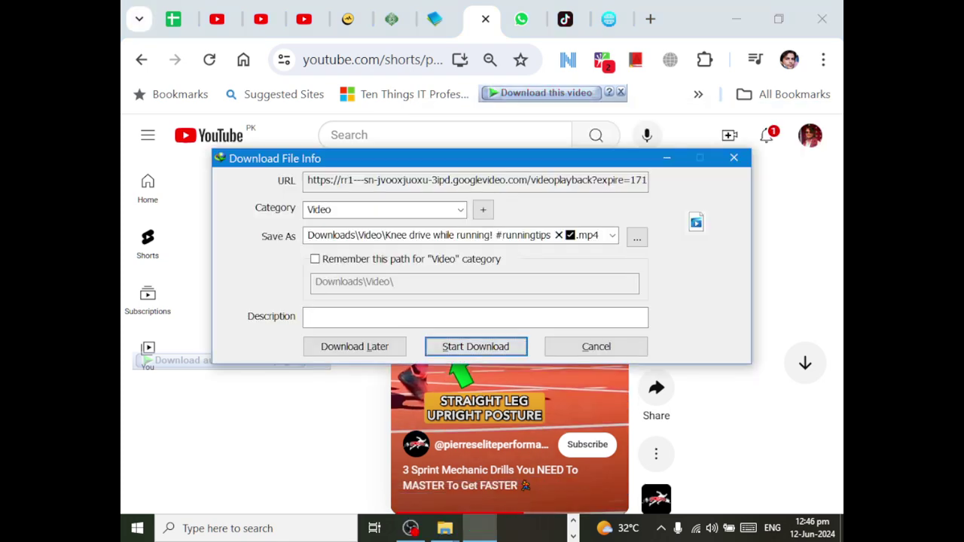
left_click(446, 345)
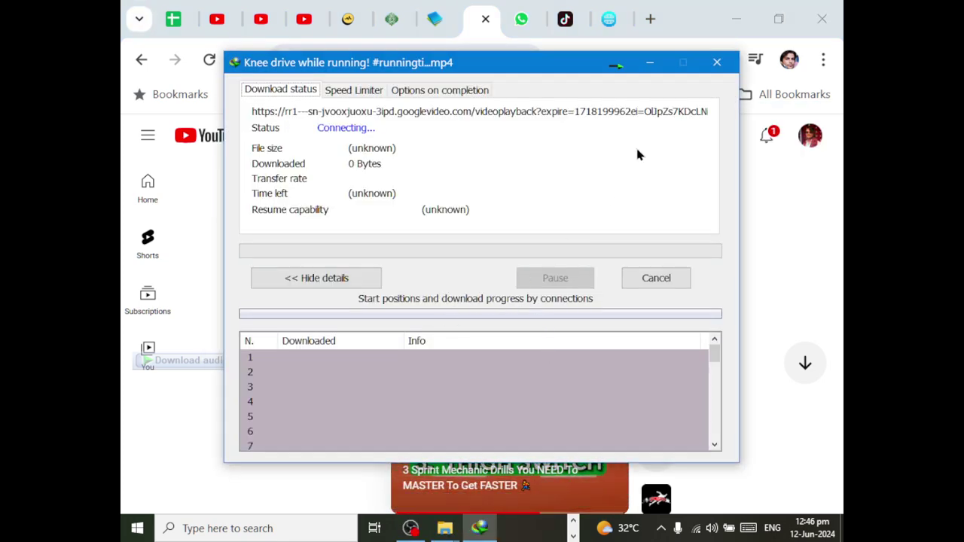
left_click(717, 63)
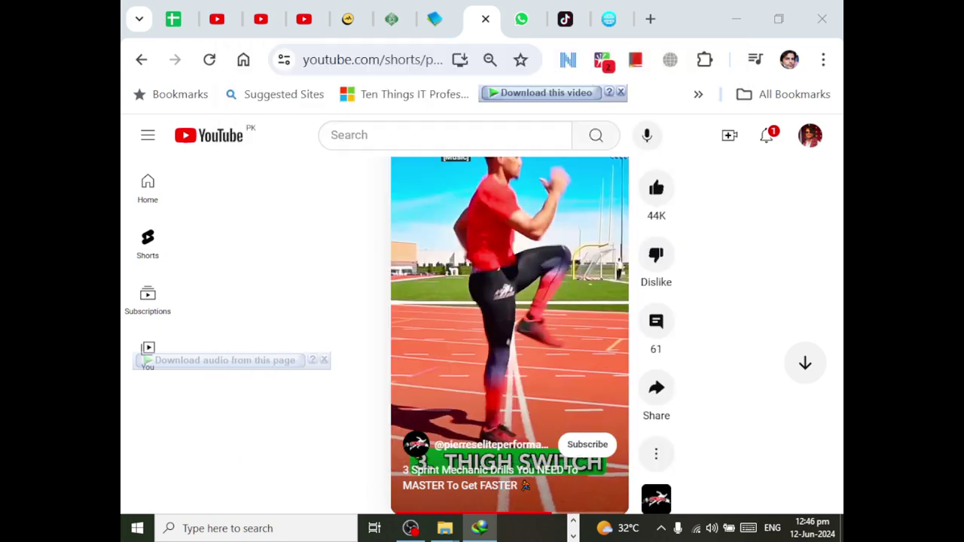
Step: Go back to the YouTube results, replace the query with "motivatonal music", and browse the matching videos
left_click(141, 59)
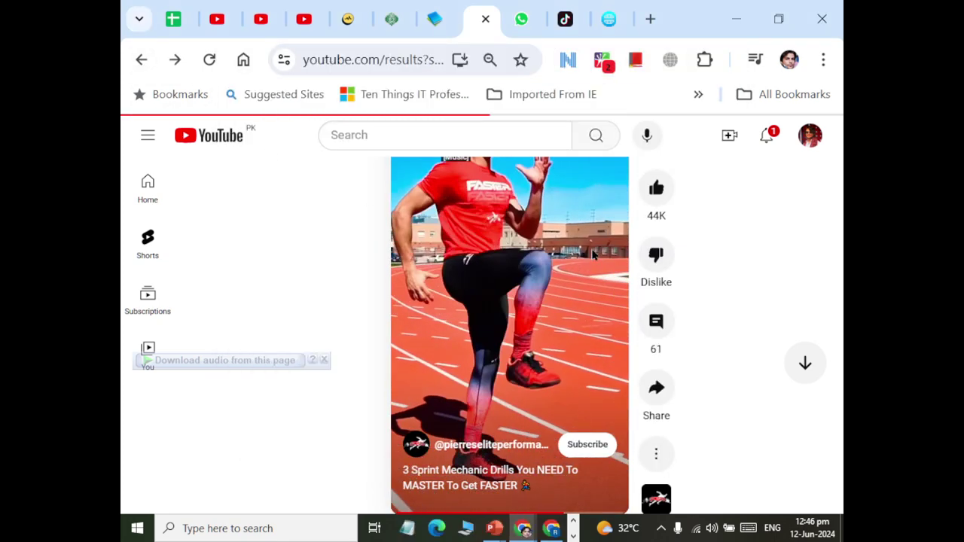
scroll(434, 214, "down", 3)
scroll(433, 214, "up", 3)
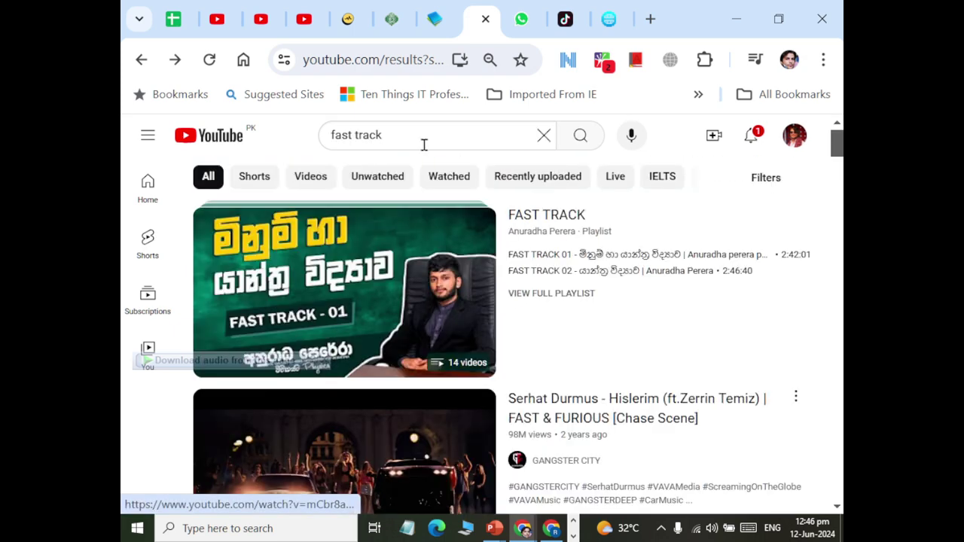
left_click_drag(425, 143, 369, 135)
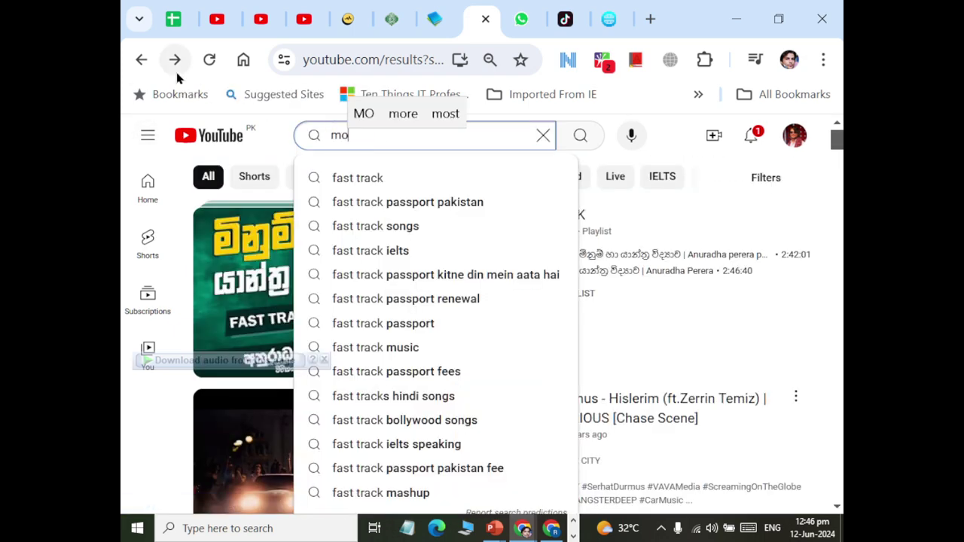
type("motivatonal mu")
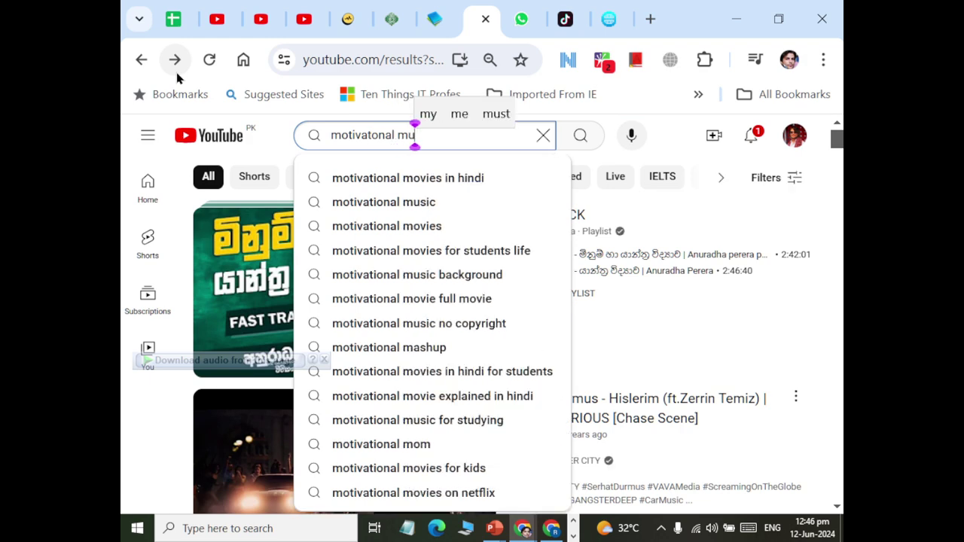
type("sic")
key("Return")
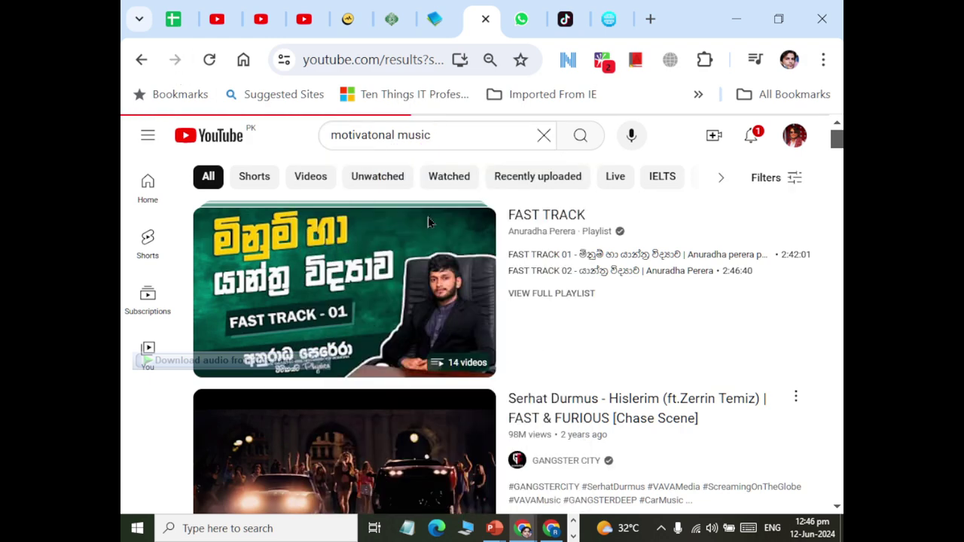
scroll(426, 207, "down", 5)
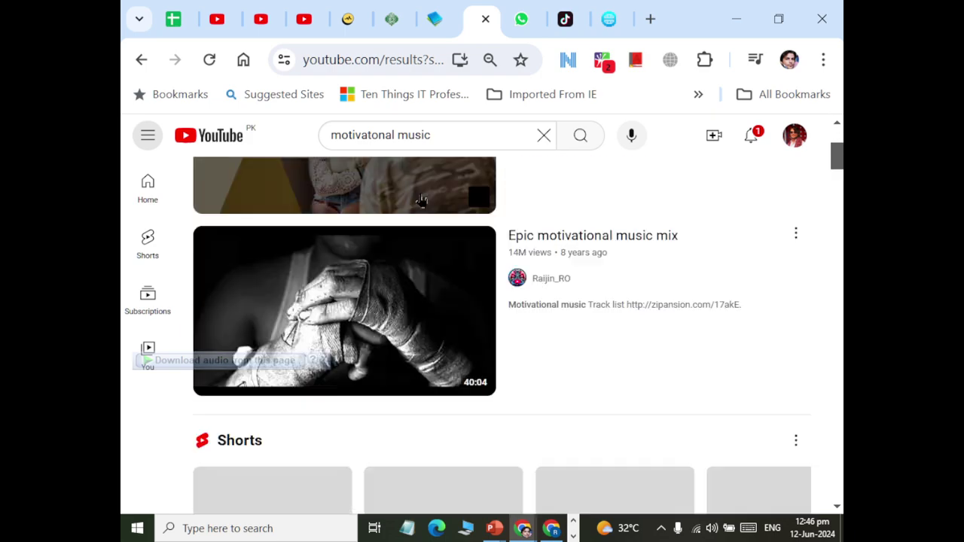
Step: Browse the "motivatonal music" results, preview the "3 Best Motivational Songs!" short, and return to the results
scroll(431, 220, "up", 2)
scroll(434, 228, "down", 7)
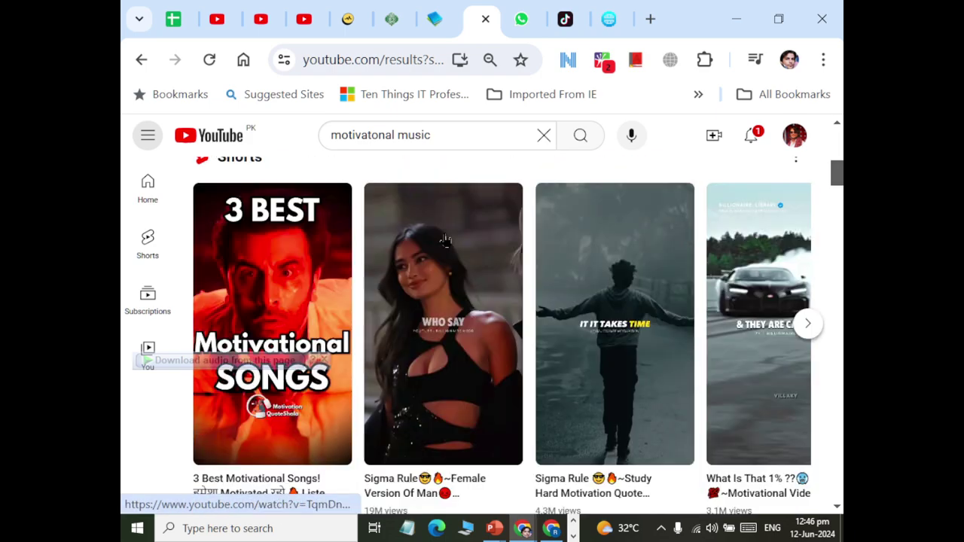
scroll(447, 231, "up", 5)
scroll(447, 230, "down", 3)
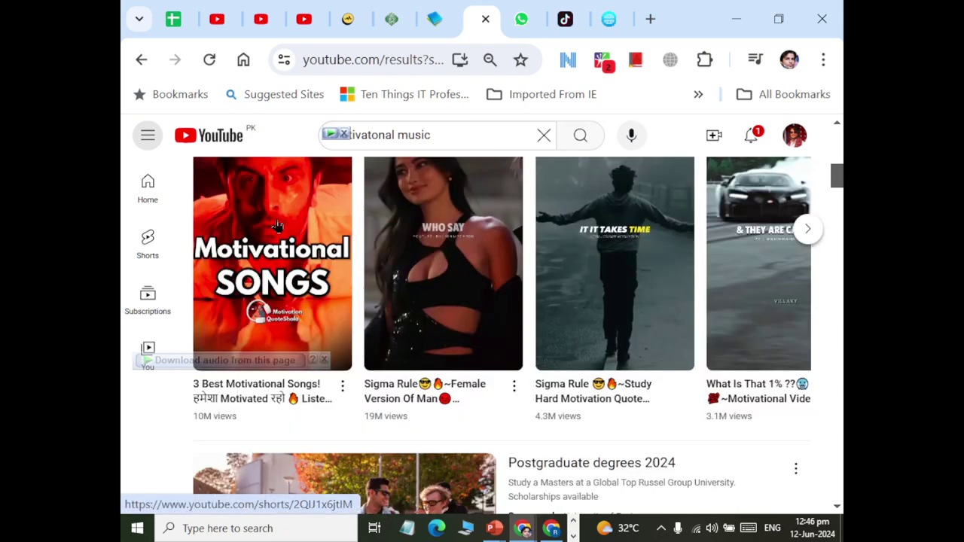
left_click(278, 225)
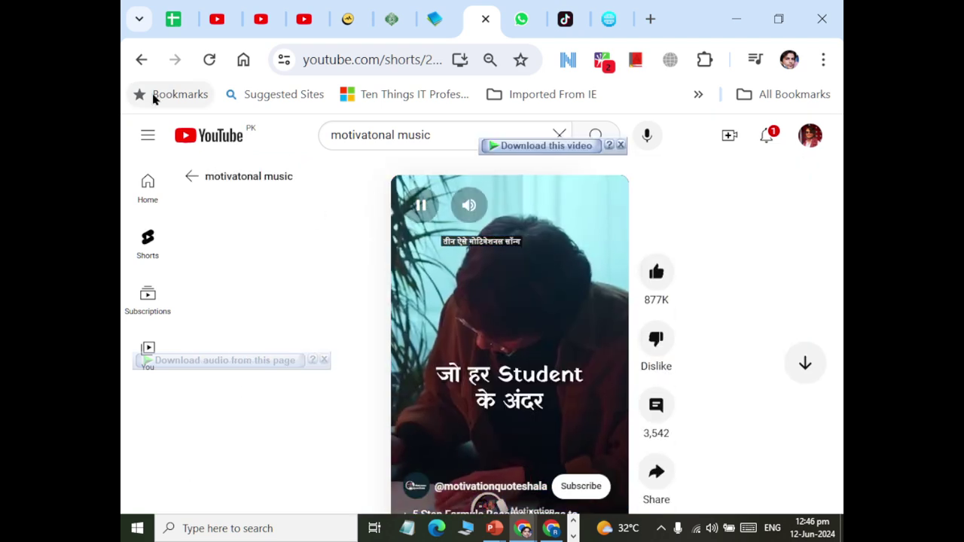
left_click(141, 59)
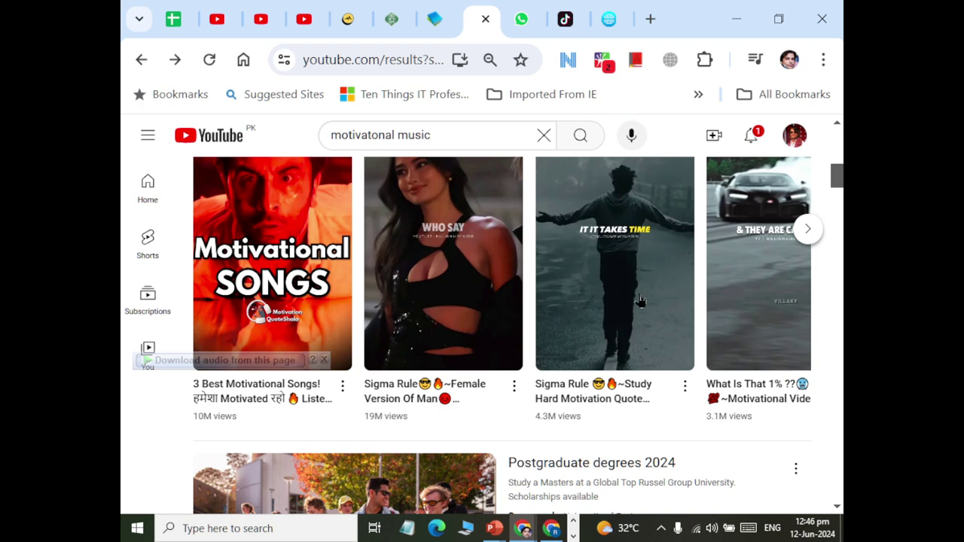
Step: Preview the "What Is That 1% ??" short with the system volume raised to 100, and return to the results
left_click(646, 260)
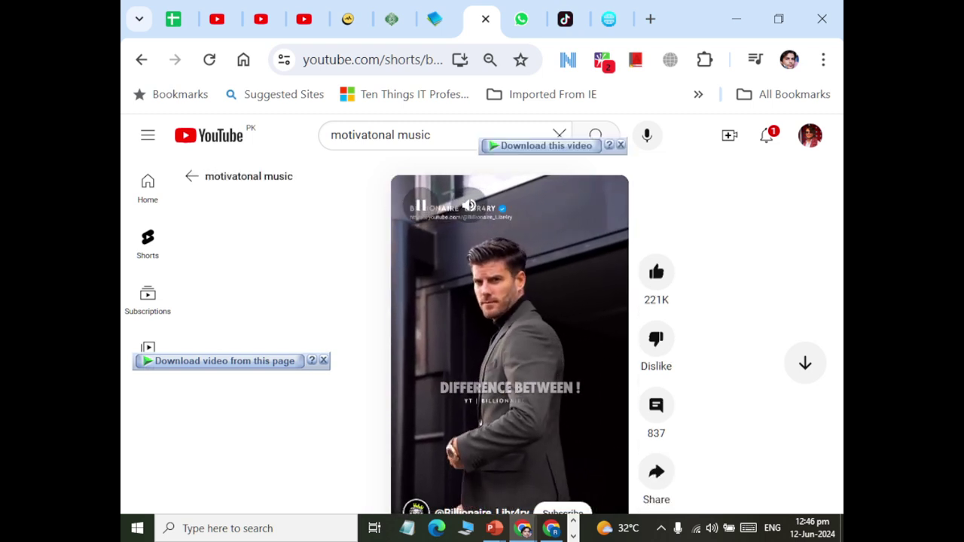
key("XF86AudioRaiseVolume")
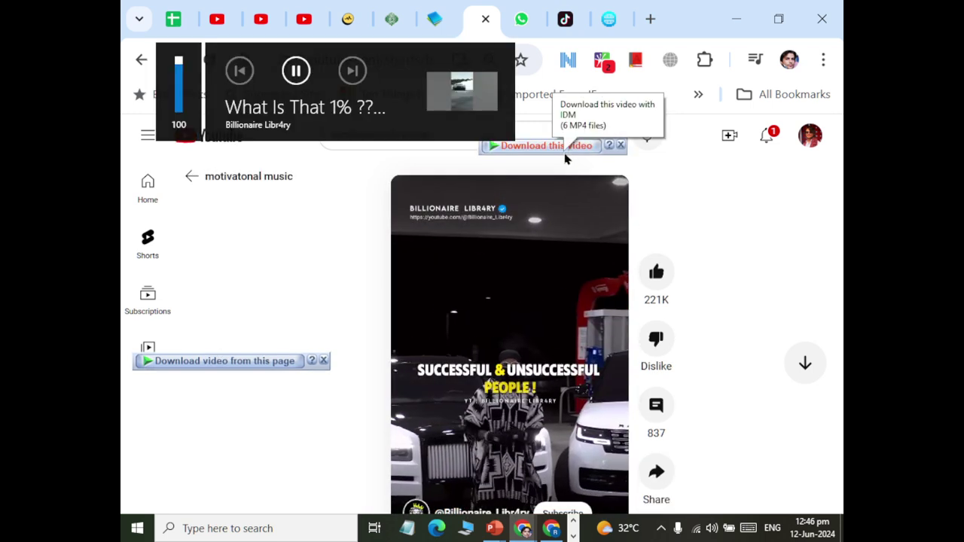
left_click(141, 60)
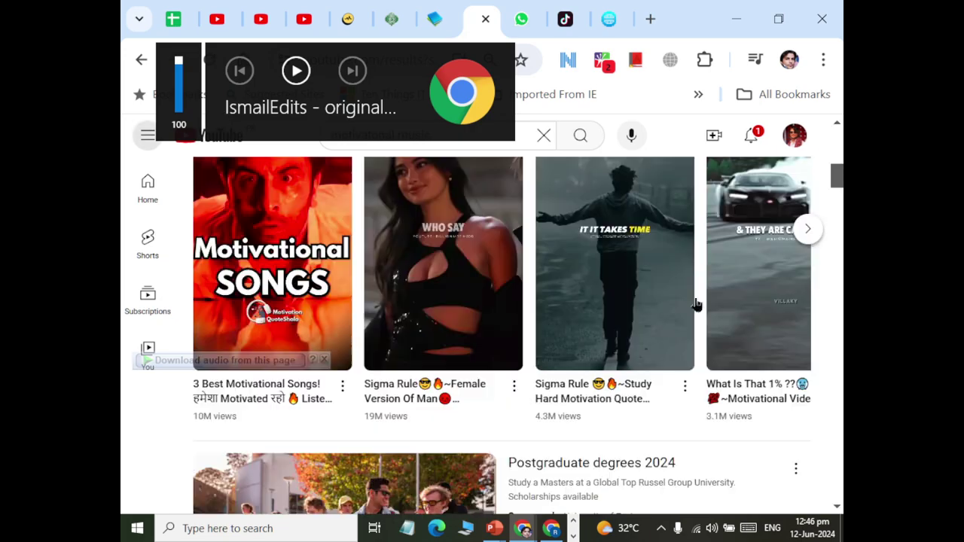
Step: Find the second group of Shorts in the results, preview the one with the man at the microphone, and go back
scroll(708, 309, "down", 5)
scroll(635, 308, "down", 4)
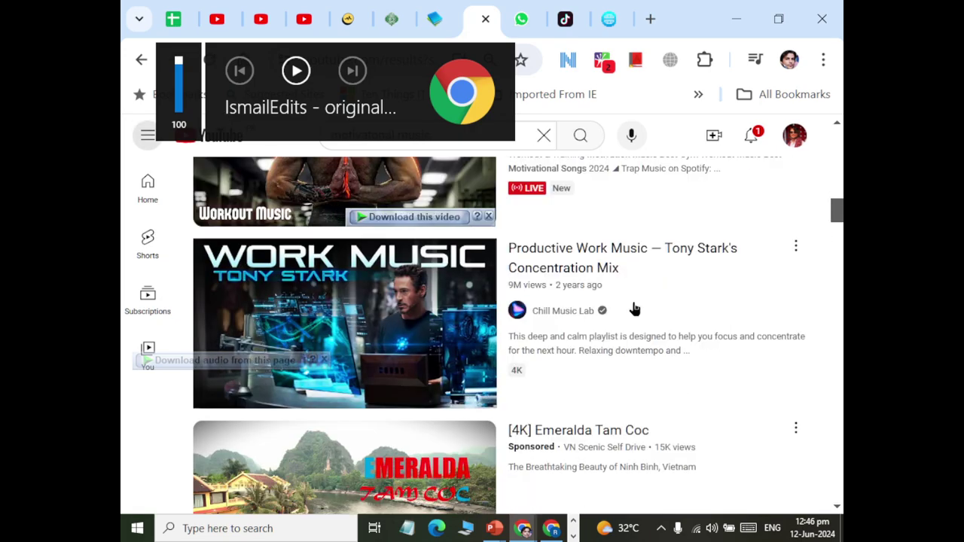
scroll(632, 339, "down", 5)
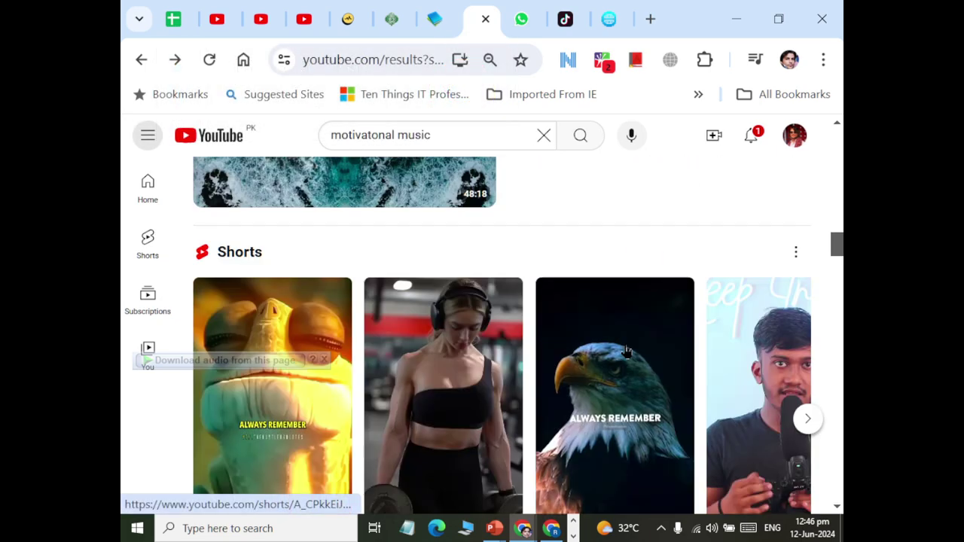
left_click(538, 305)
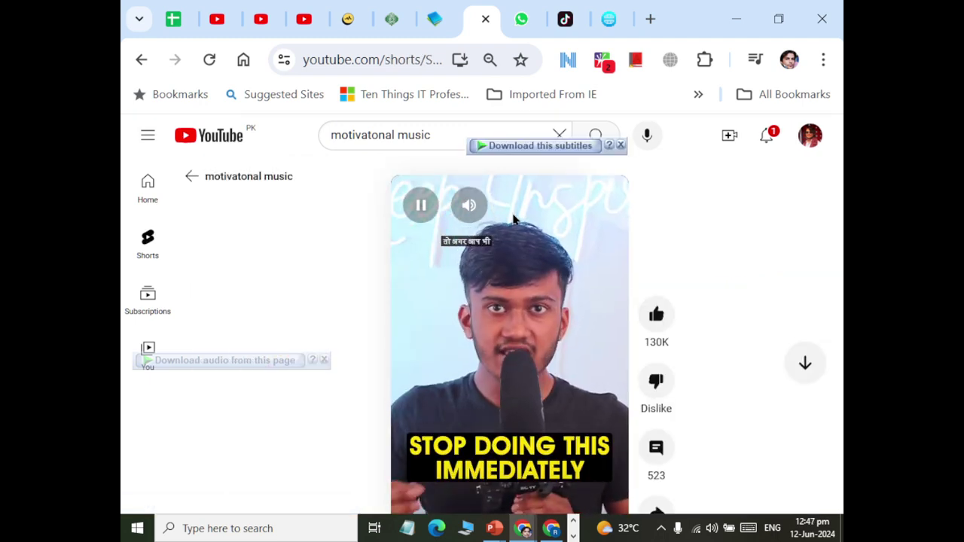
left_click(141, 60)
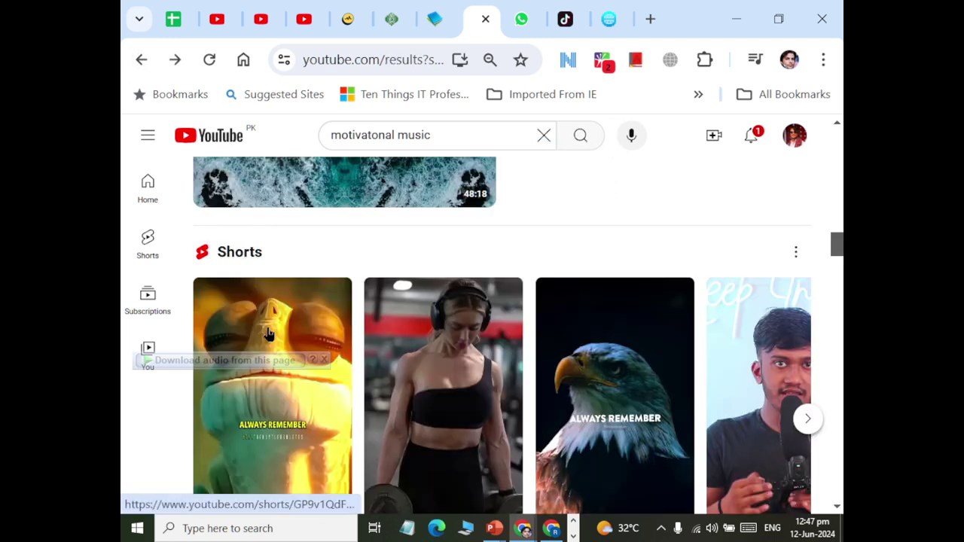
Step: Open the "Your Calm Mind" turtle short, try to download it as an MP4, and dismiss the download windows
left_click(531, 282)
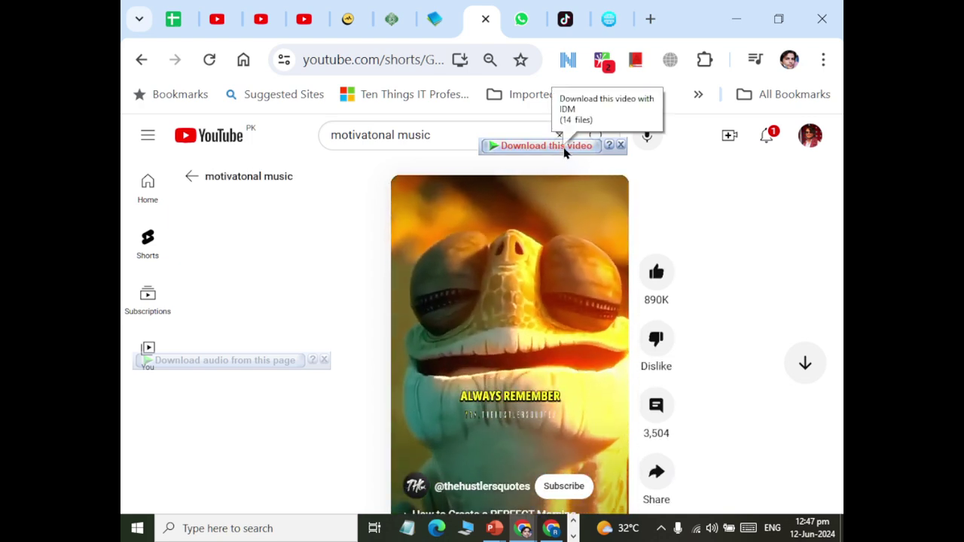
left_click(565, 148)
left_click(457, 248)
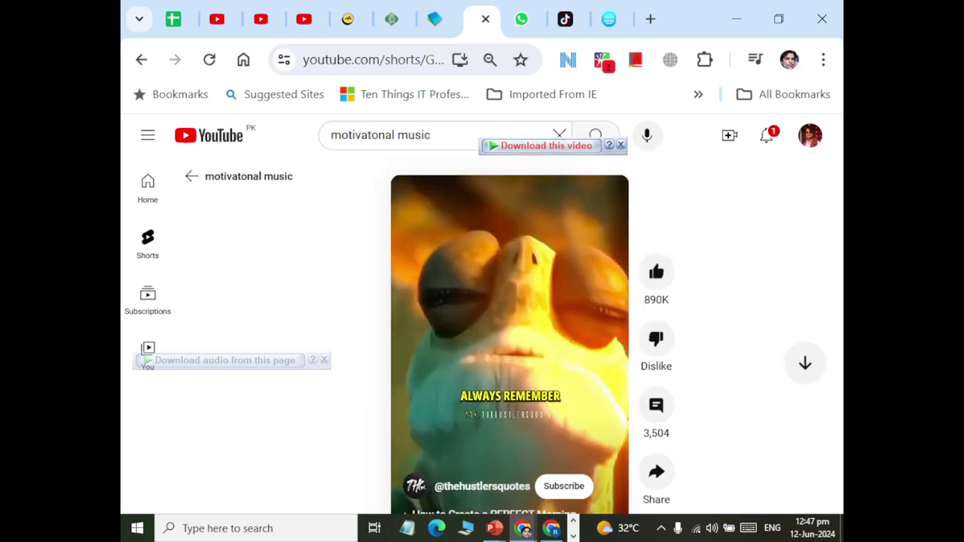
left_click(468, 348)
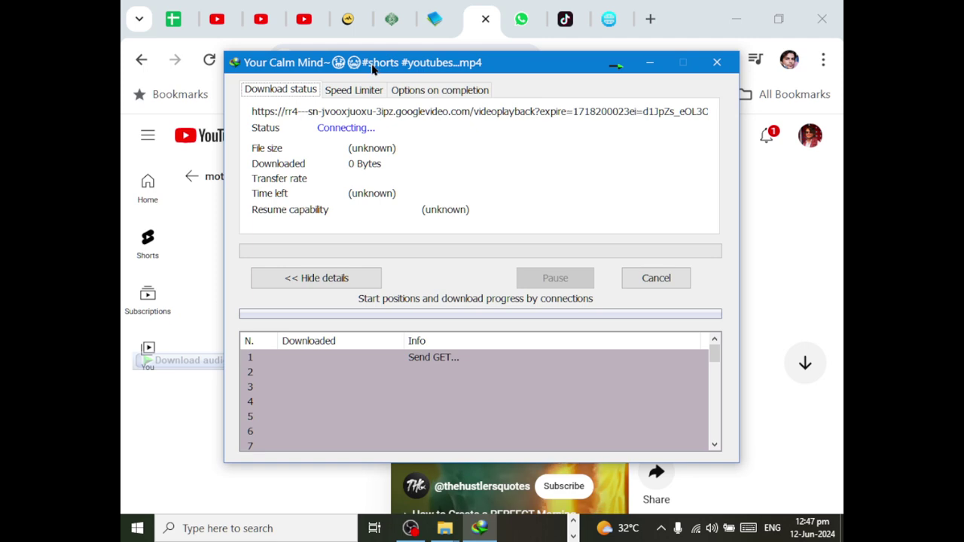
left_click_drag(371, 68, 364, 173)
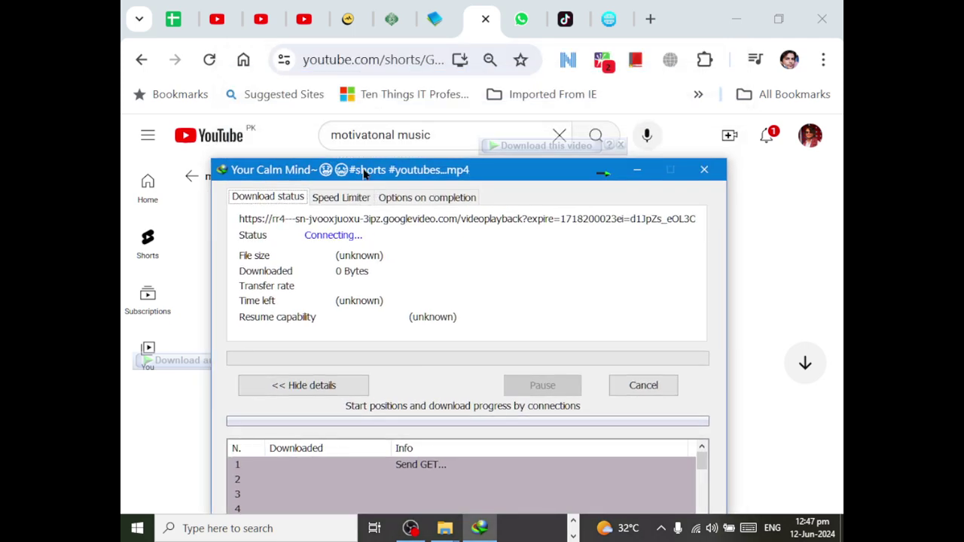
left_click(719, 173)
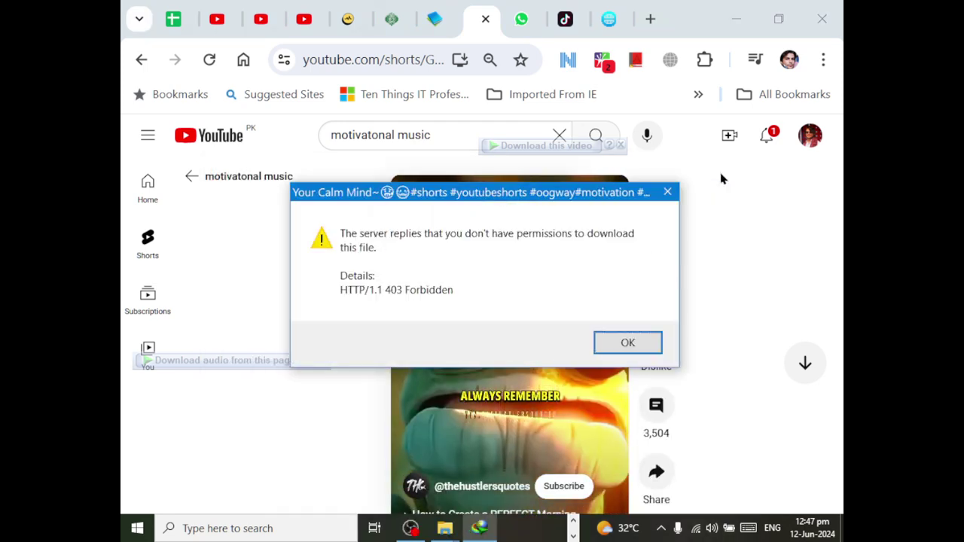
left_click(626, 342)
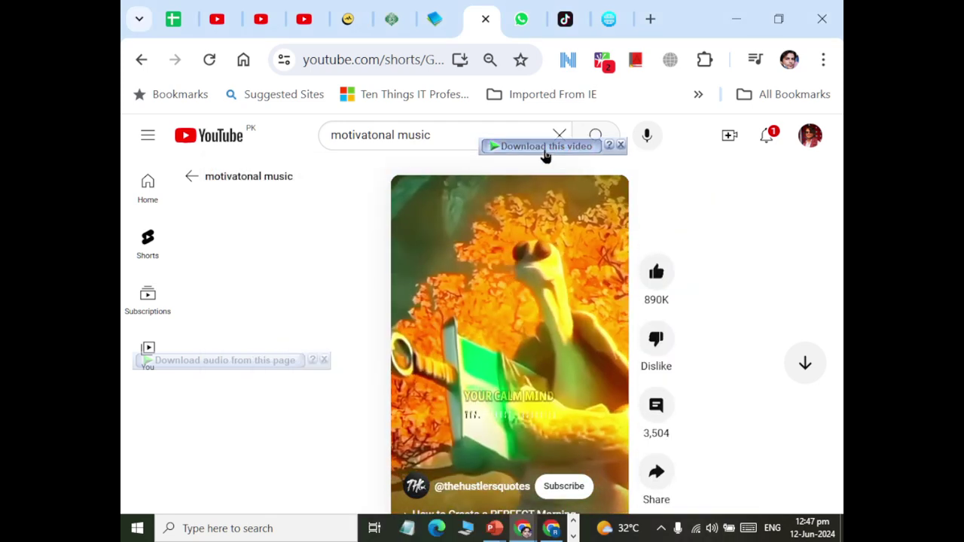
Step: Try to download the "Your Calm Mind" short again as a 720p HD MP4 into Downloads\Video, and close its progress window
left_click(547, 145)
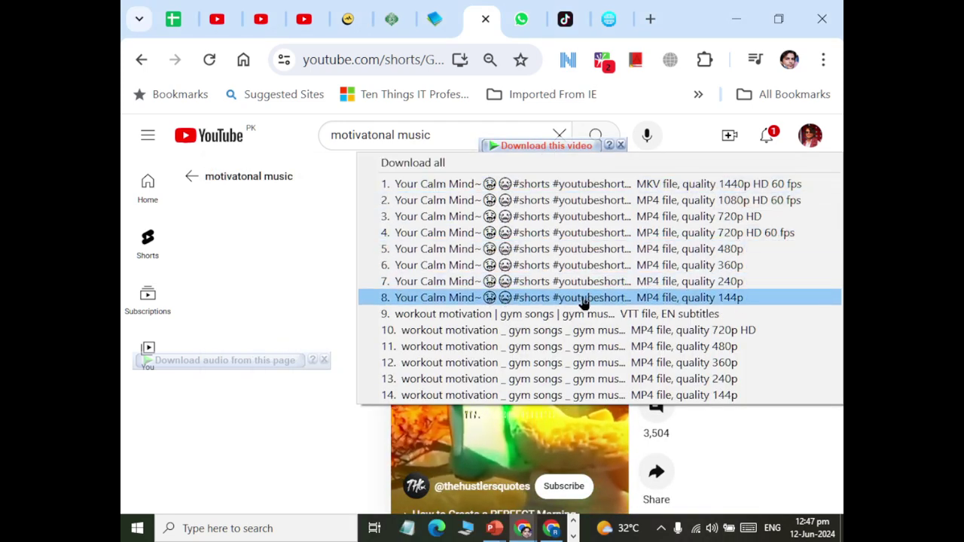
left_click(627, 217)
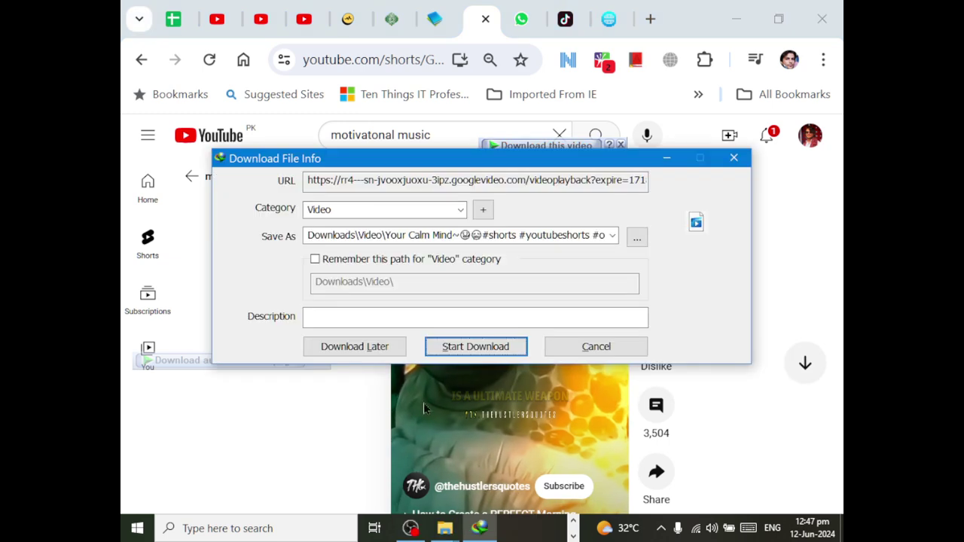
left_click(461, 347)
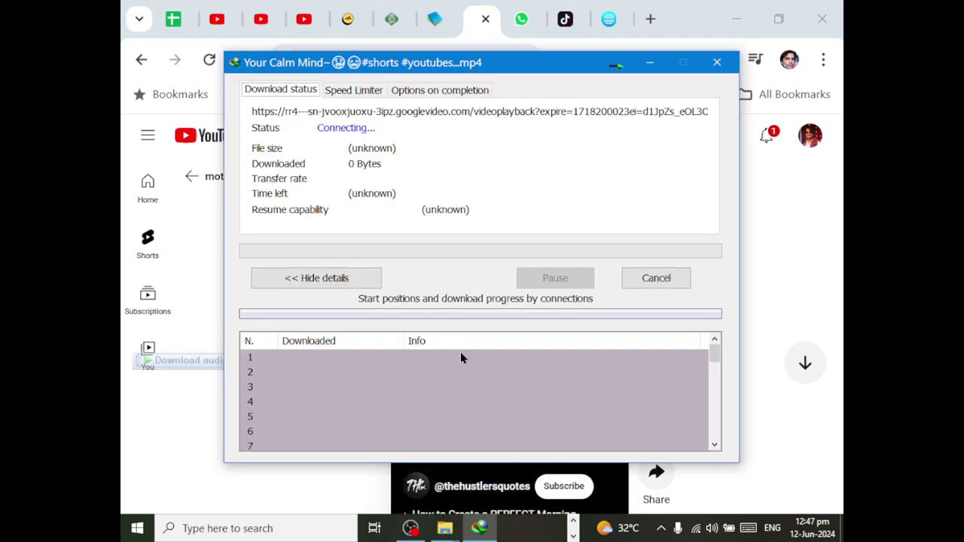
left_click(726, 70)
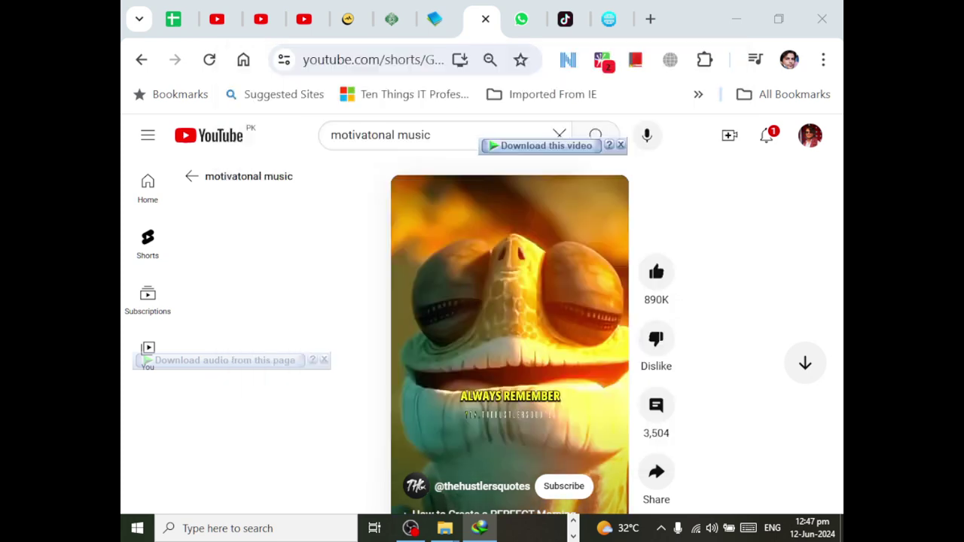
Step: Return to the results, preview the "Music that makes you feel like a BADASS MAFIA" video past its ad, and go back
left_click(141, 59)
scroll(619, 306, "down", 10)
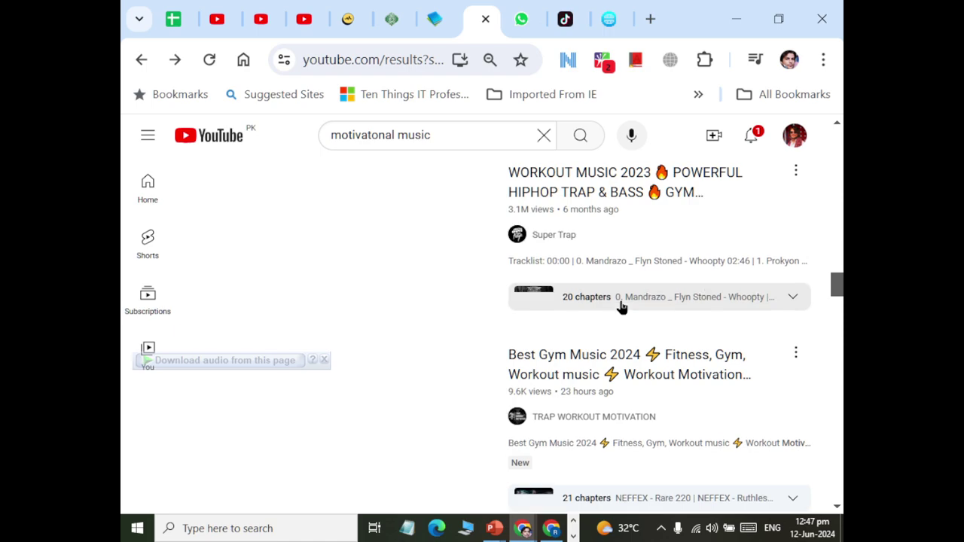
scroll(846, 357, "down", 1)
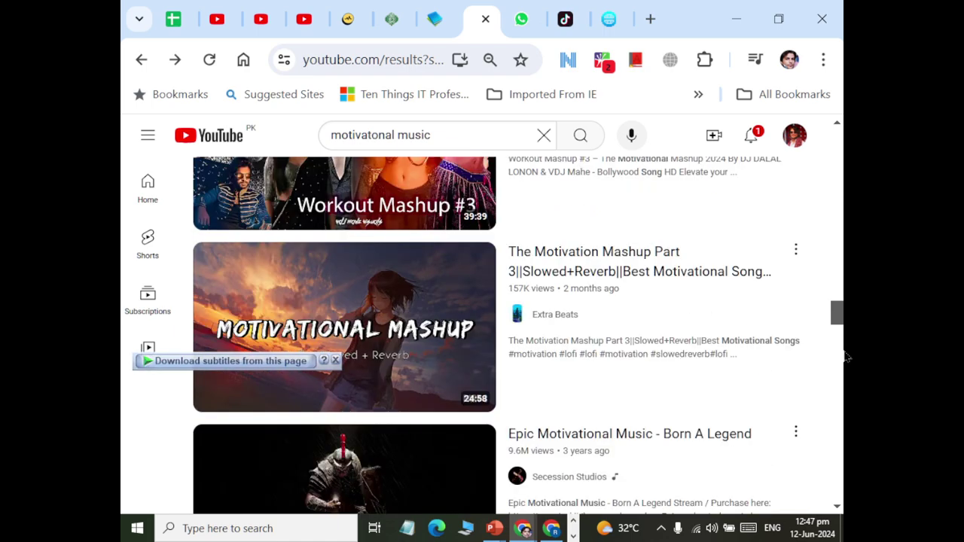
scroll(846, 357, "down", 3)
scroll(846, 357, "down", 3)
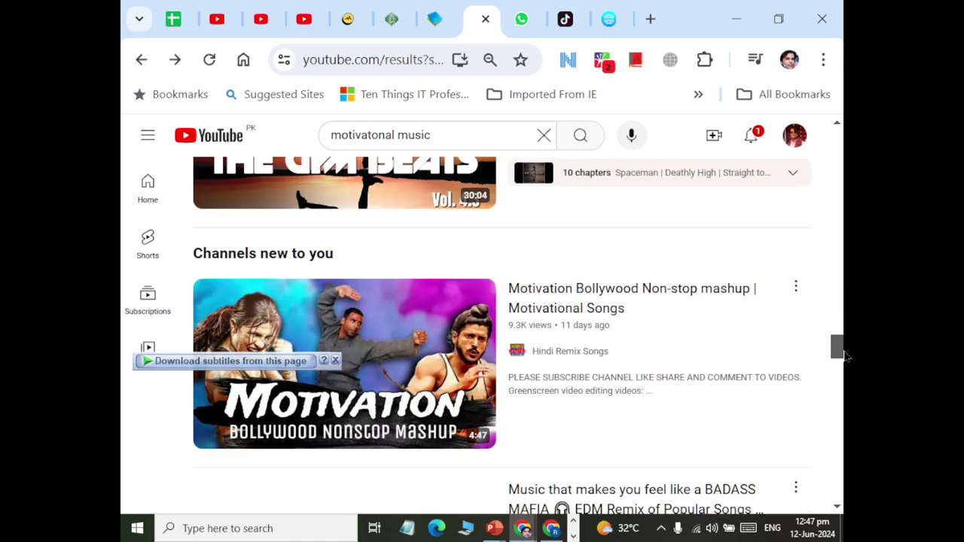
scroll(844, 360, "down", 4)
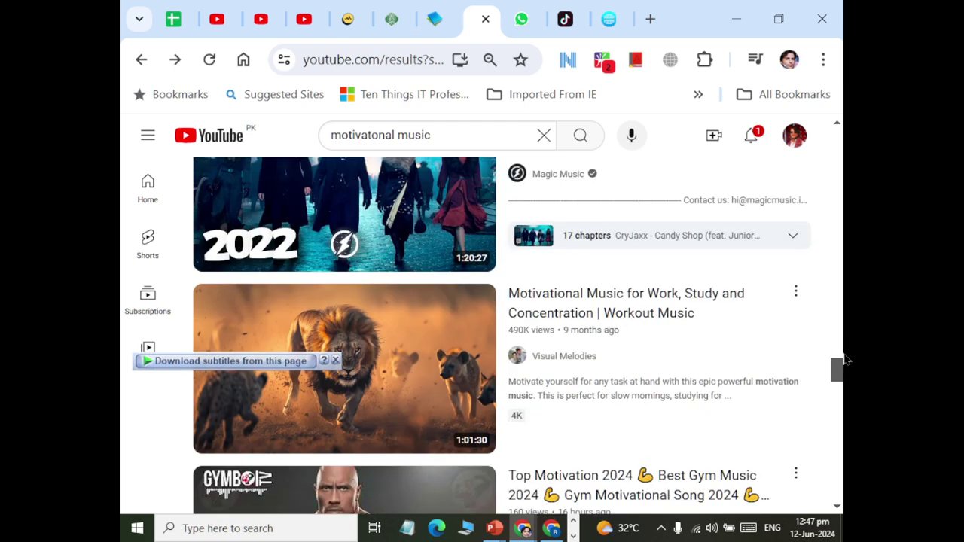
scroll(836, 361, "up", 1)
left_click(657, 208)
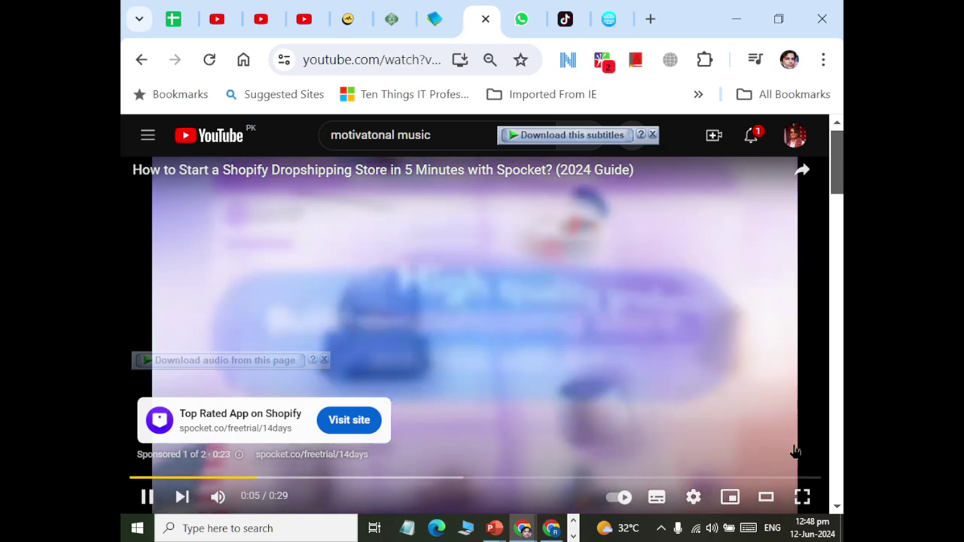
left_click(799, 430)
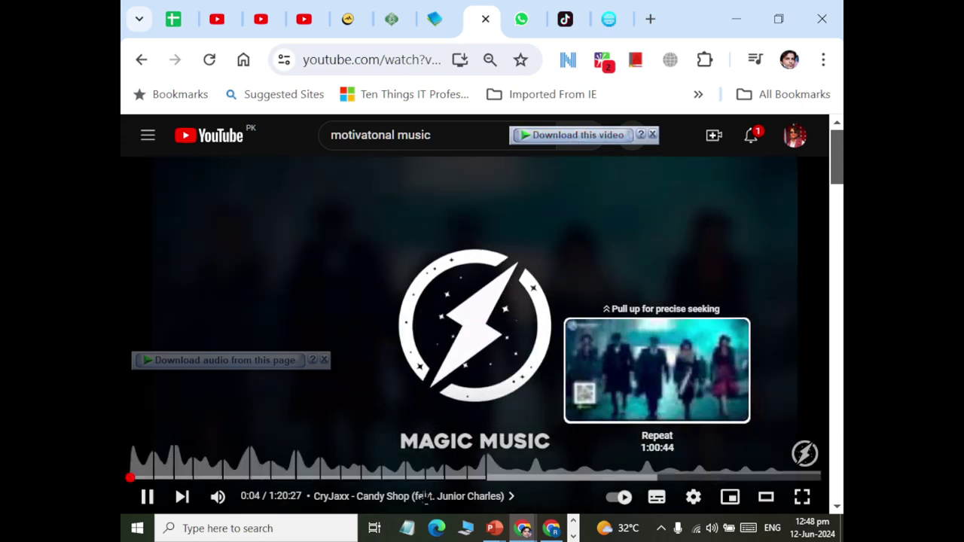
left_click(136, 60)
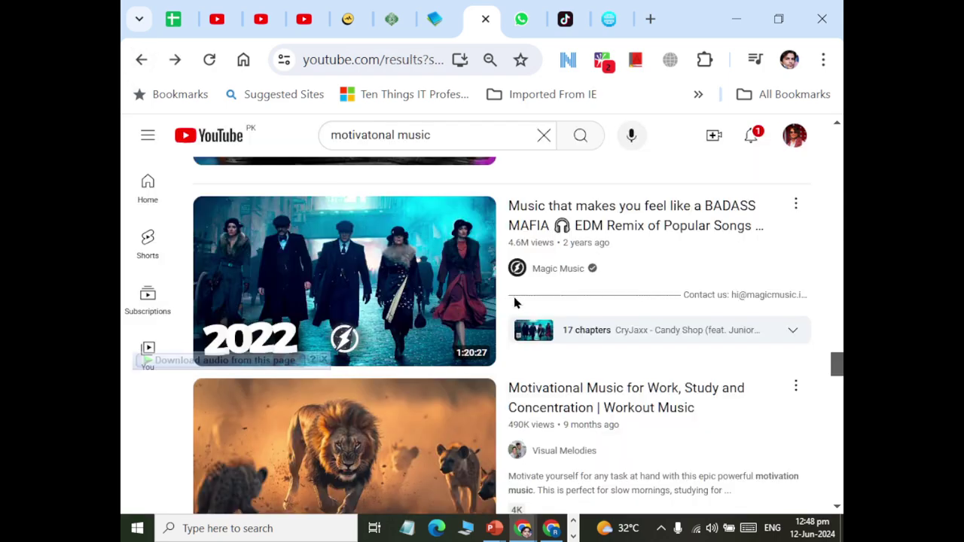
Step: Search YouTube for "background music no copyright" and open the short "THE BEST Background Music for Videos"
scroll(518, 305, "down", 5)
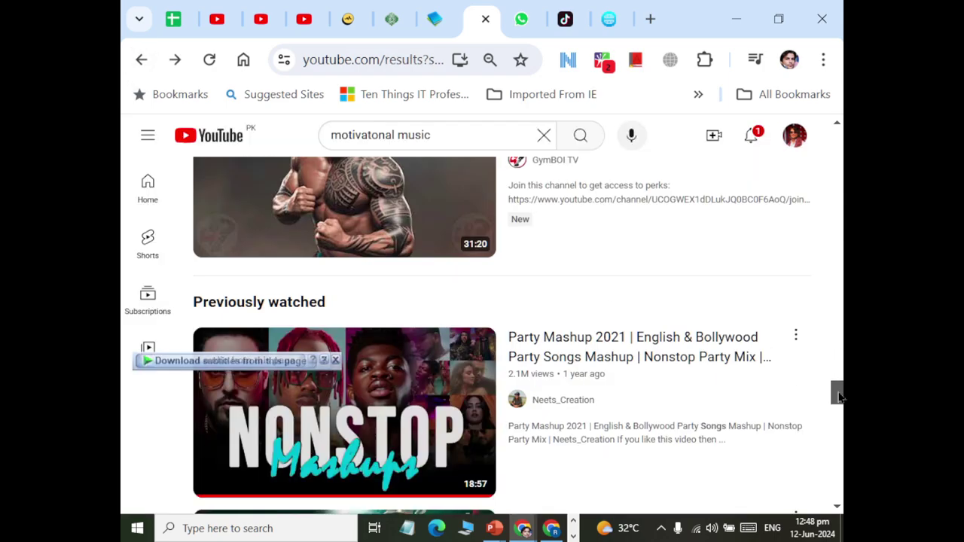
left_click_drag(838, 397, 721, 64)
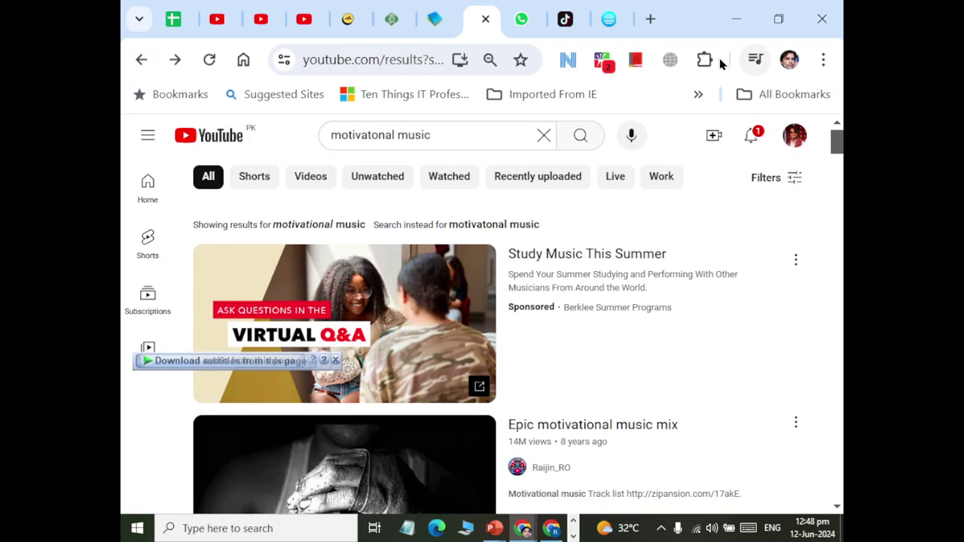
left_click(436, 134)
type("back")
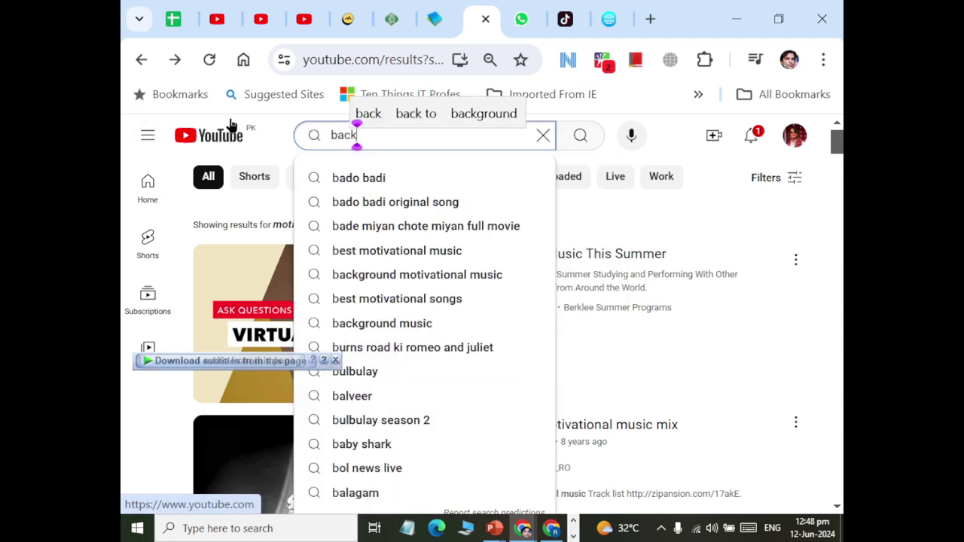
type("ground music")
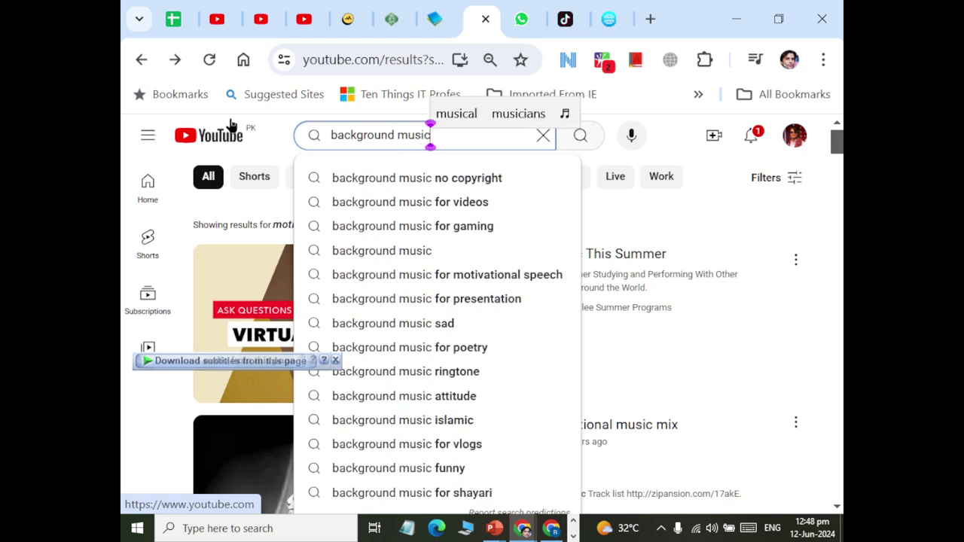
key("Down")
key("Return")
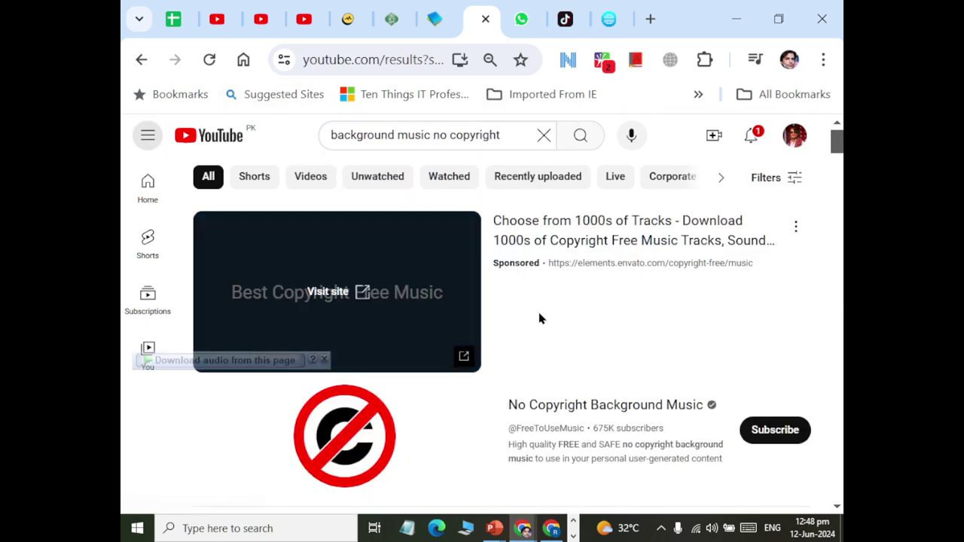
scroll(538, 319, "down", 5)
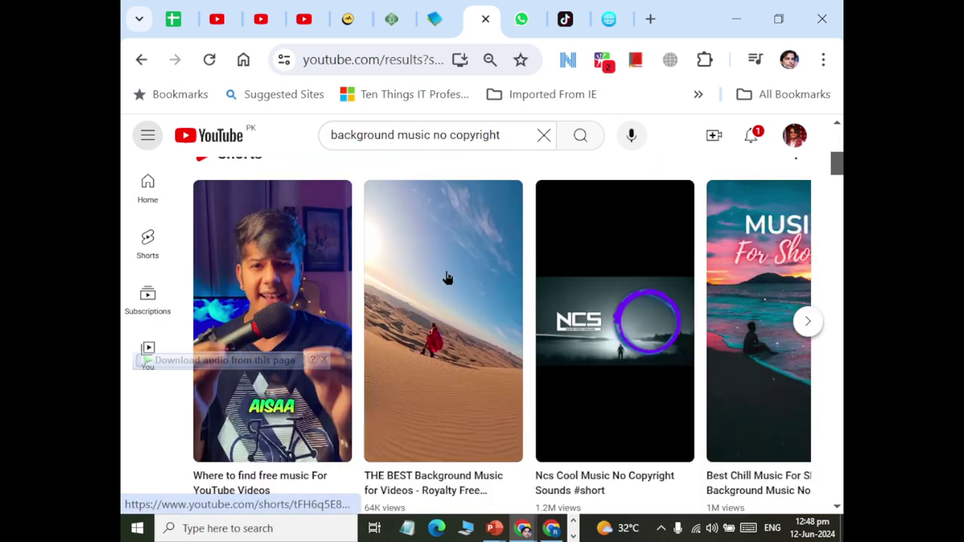
left_click(447, 278)
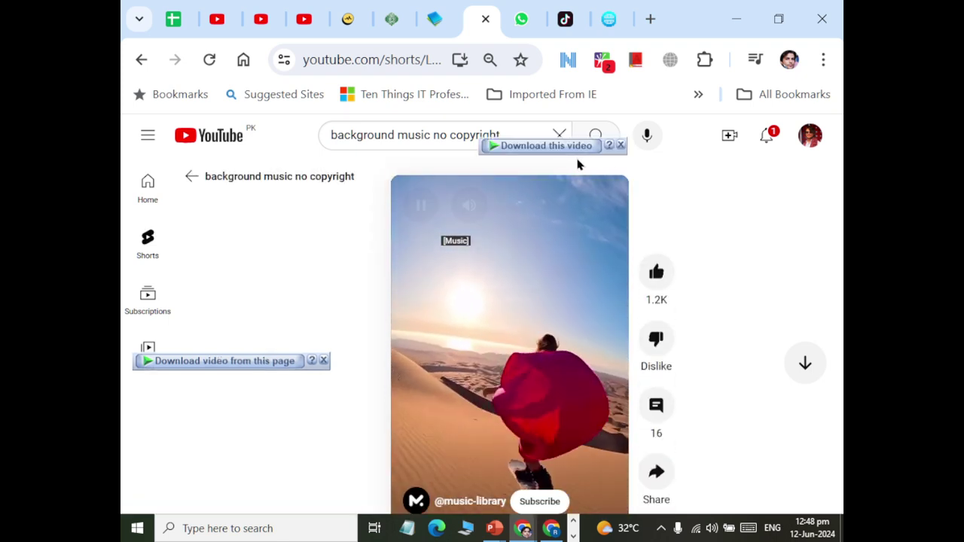
Step: Start downloading the "Ncs Cool Music No Copyright Sounds" short as a 720p HD MP4, close its progress window, and pause playback
left_click(577, 146)
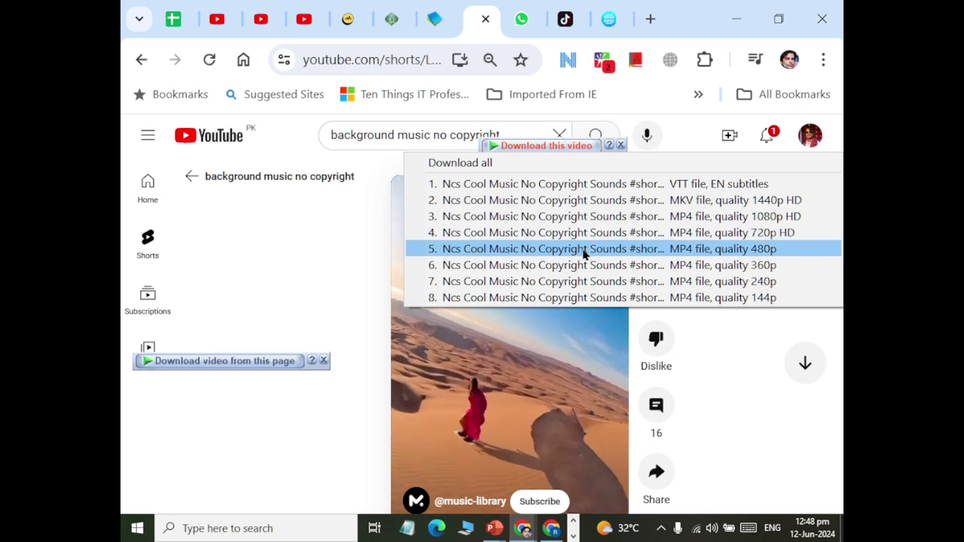
left_click(584, 233)
left_click(454, 343)
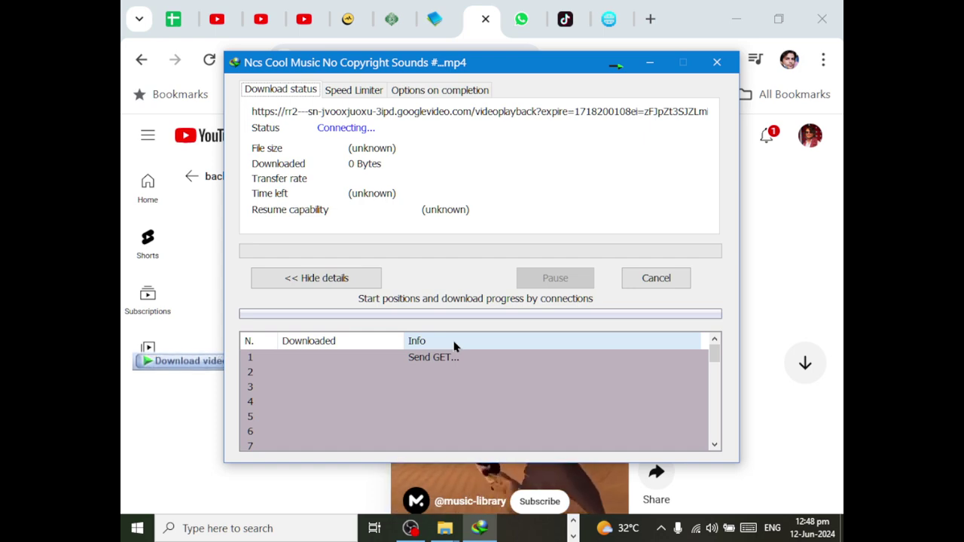
left_click(717, 61)
left_click(483, 306)
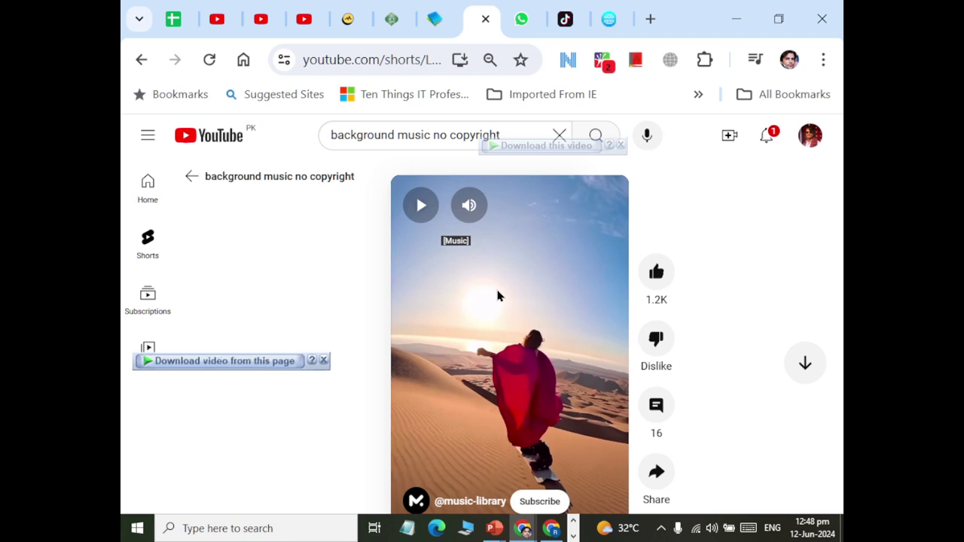
Step: Switch to File Explorer, go to the Videos folder under This PC, and select Channel Startup.mp4
left_click(137, 528)
left_click(139, 191)
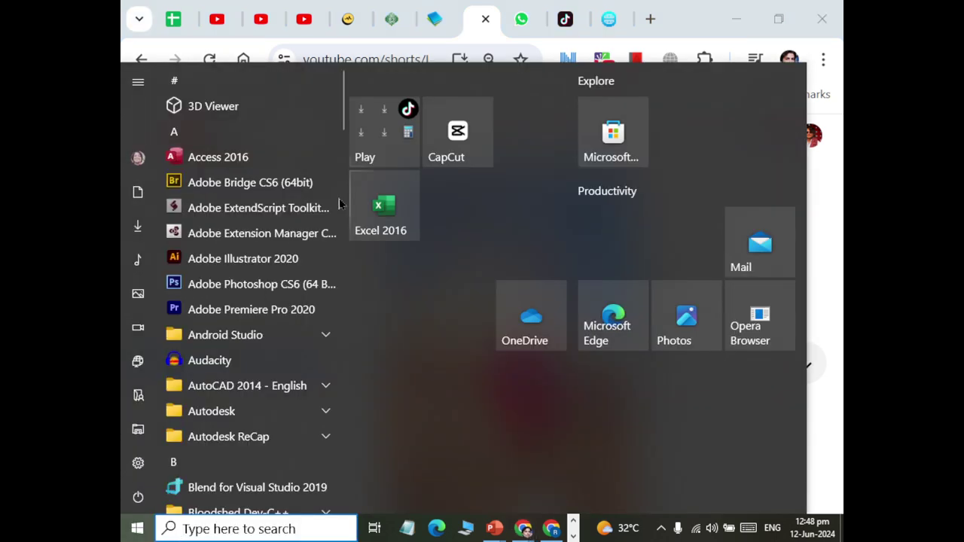
left_click(139, 133)
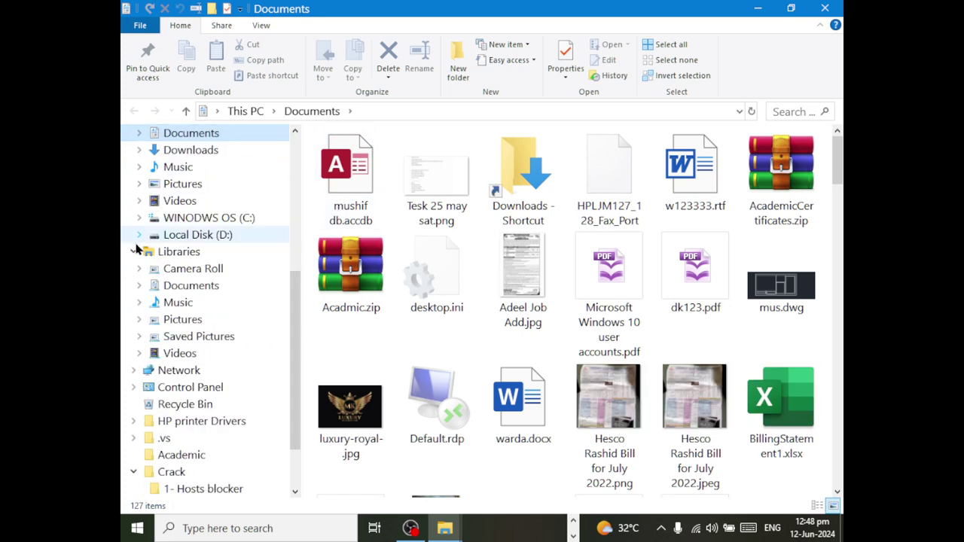
left_click(179, 201)
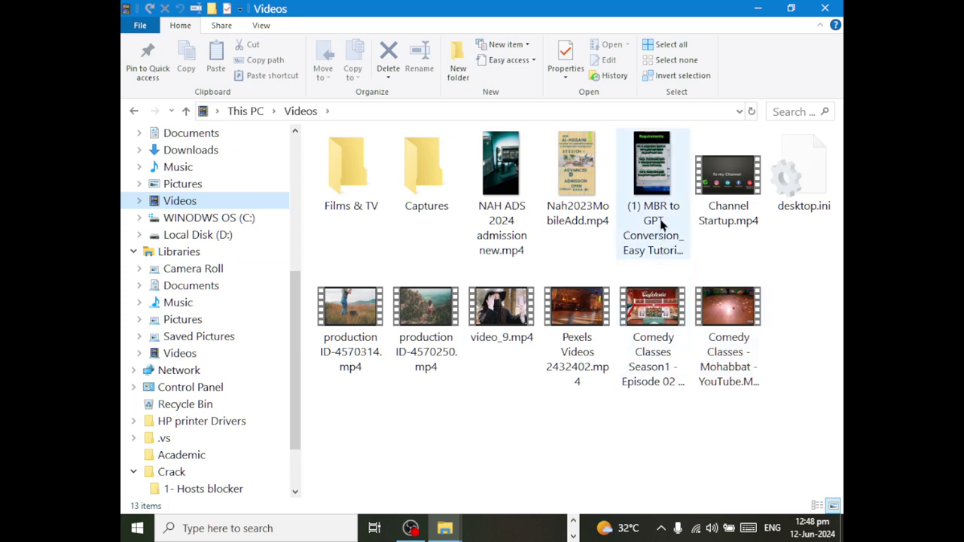
left_click(724, 230)
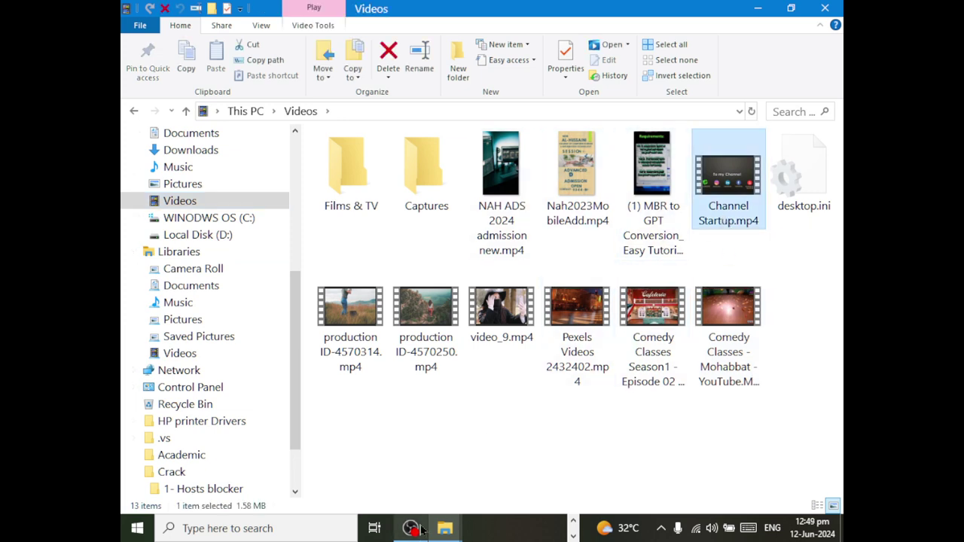